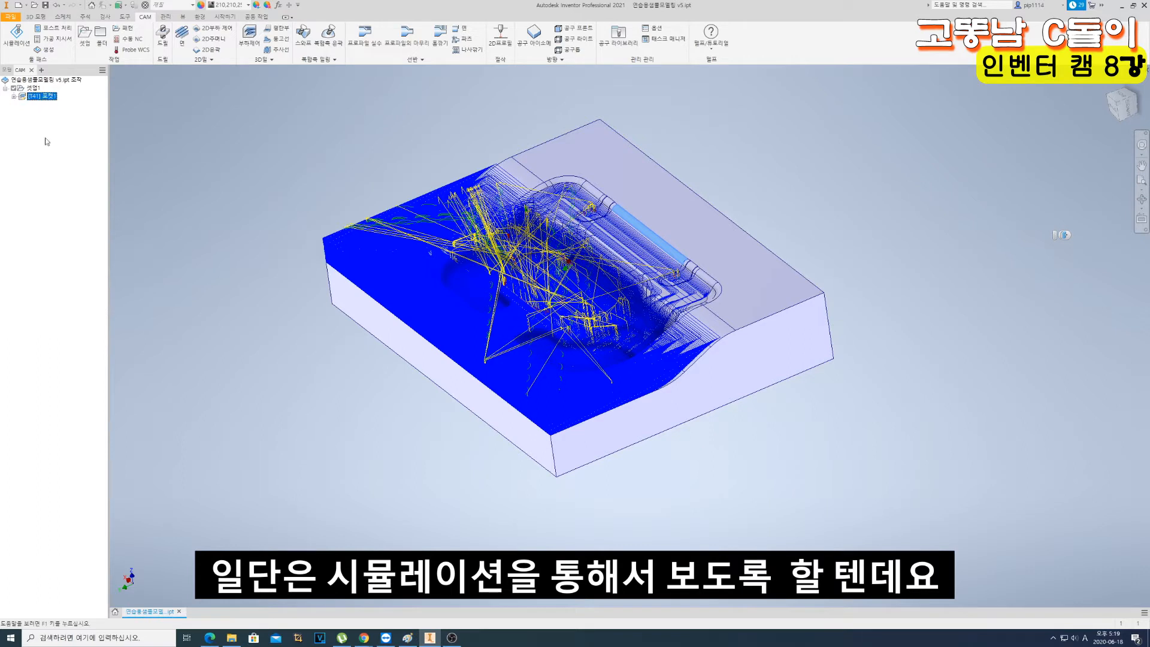
- Start the machining simulation of the 포켓1 operation
left_click(881, 154)
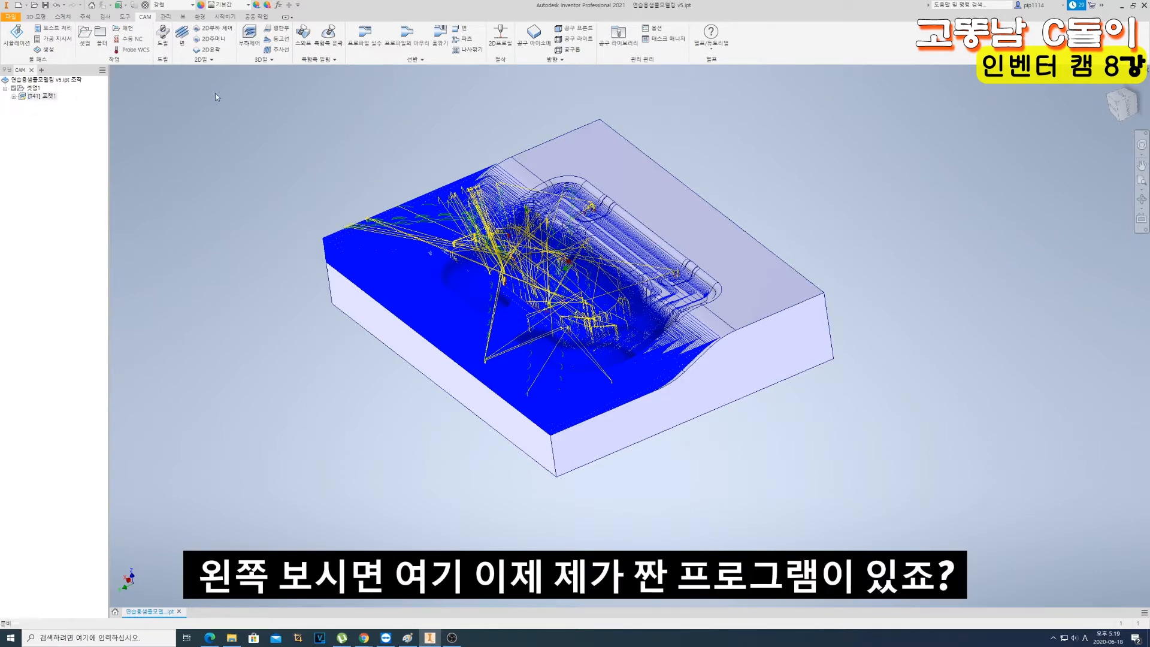
left_click(36, 100)
right_click(37, 99)
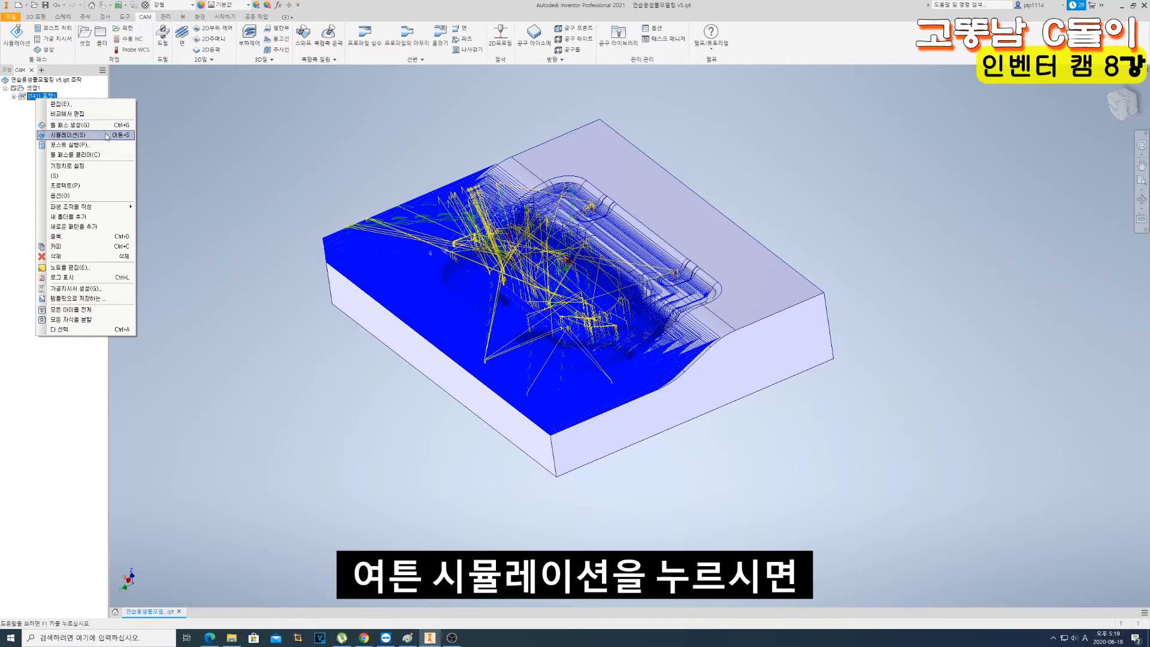
left_click(109, 135)
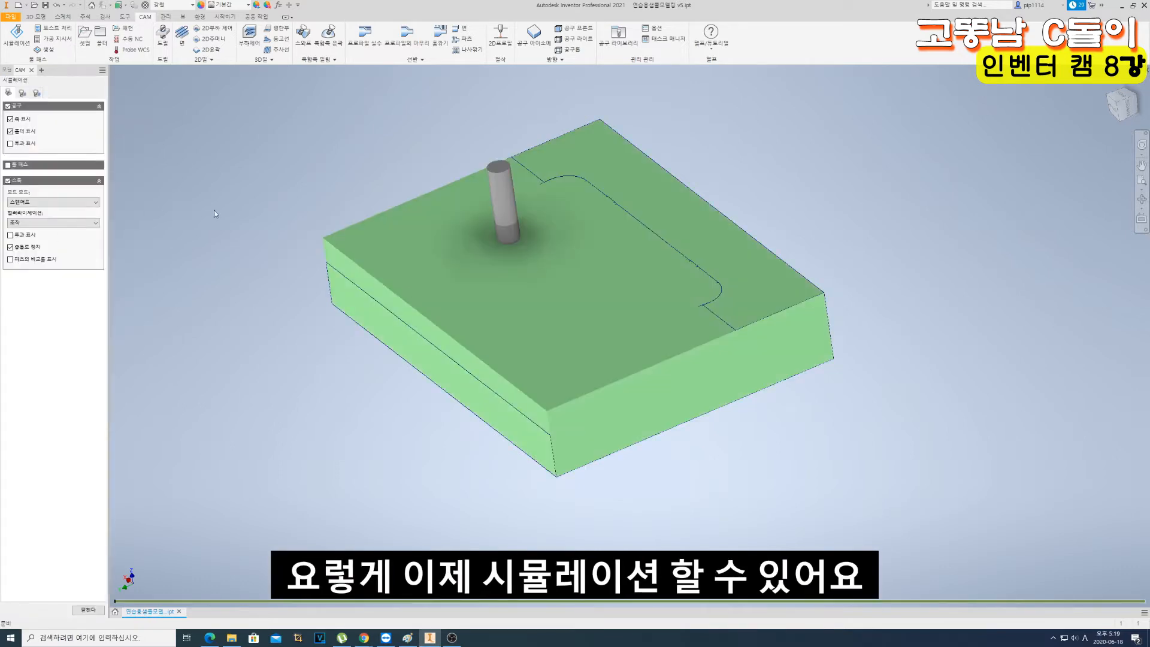
scroll(590, 306, "up", 3)
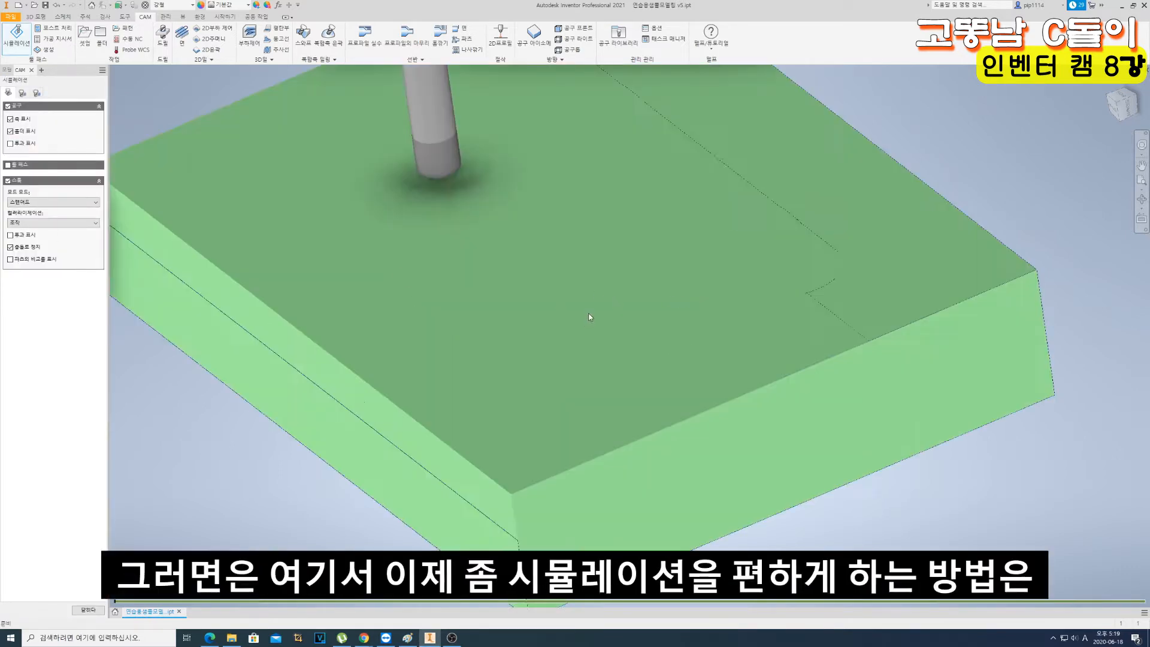
scroll(588, 313, "down", 2)
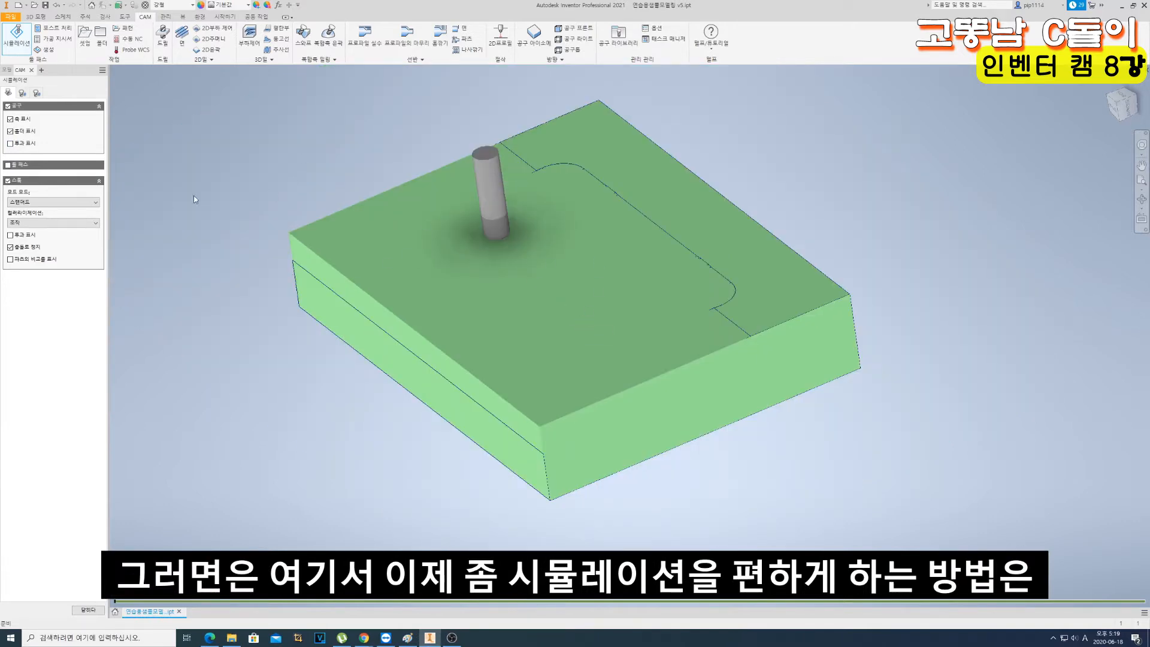
- Set the simulation to show the stock in Standard (스탠더드) mode with the toolpath hidden
left_click(8, 180)
left_click(8, 180)
left_click(8, 180)
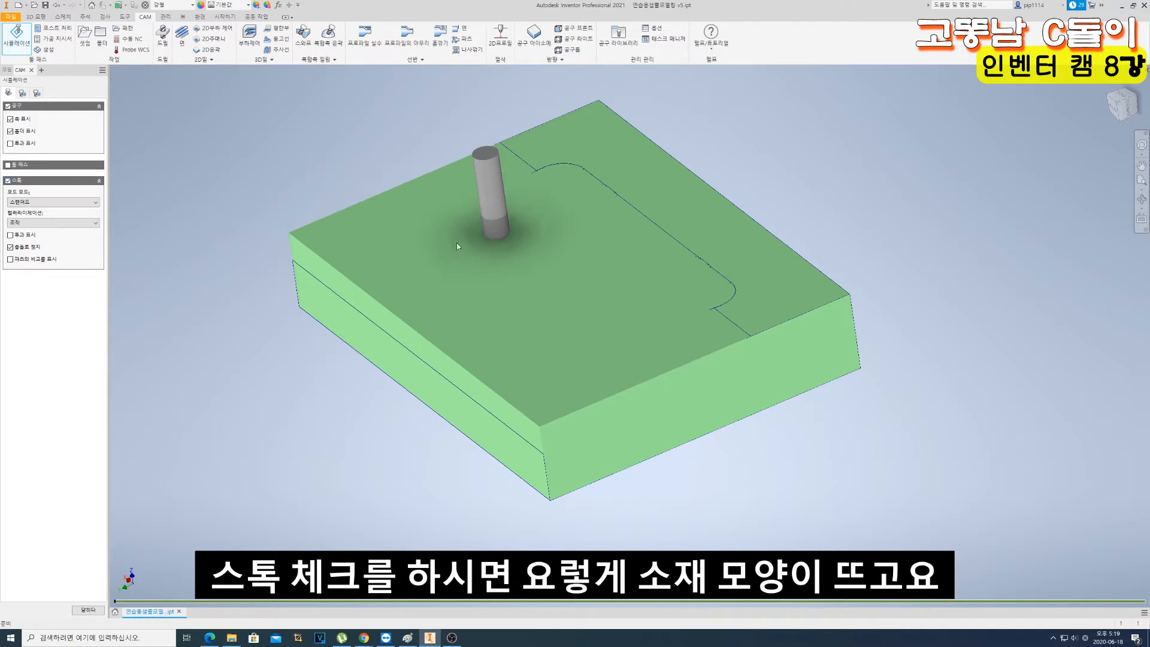
left_click(41, 202)
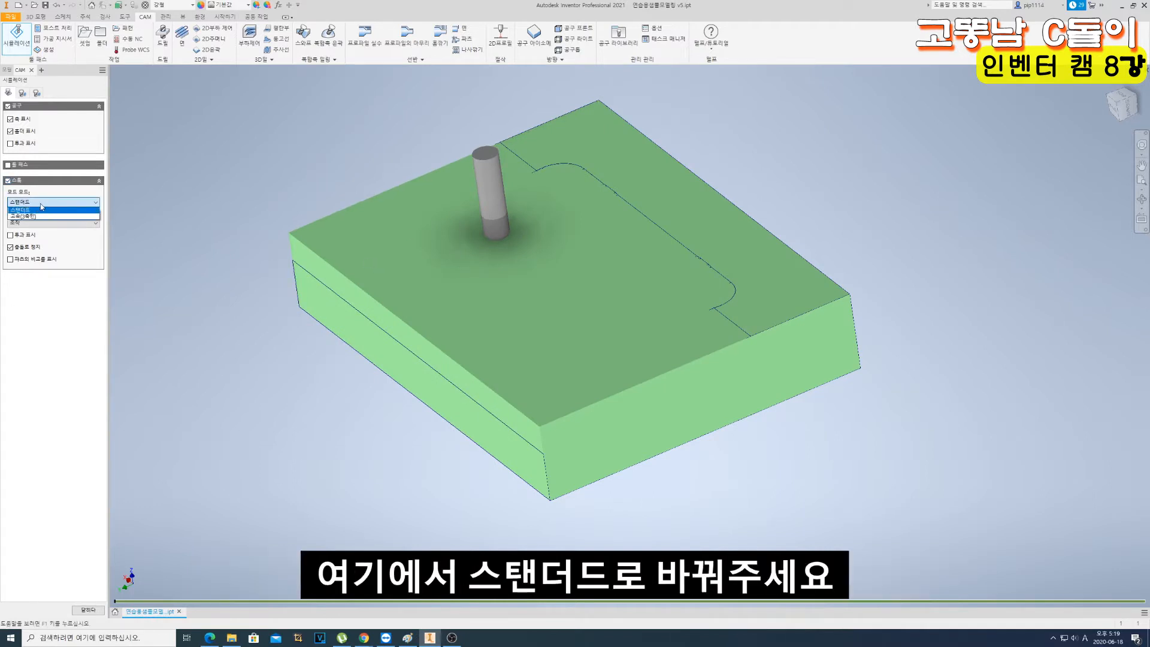
left_click(41, 209)
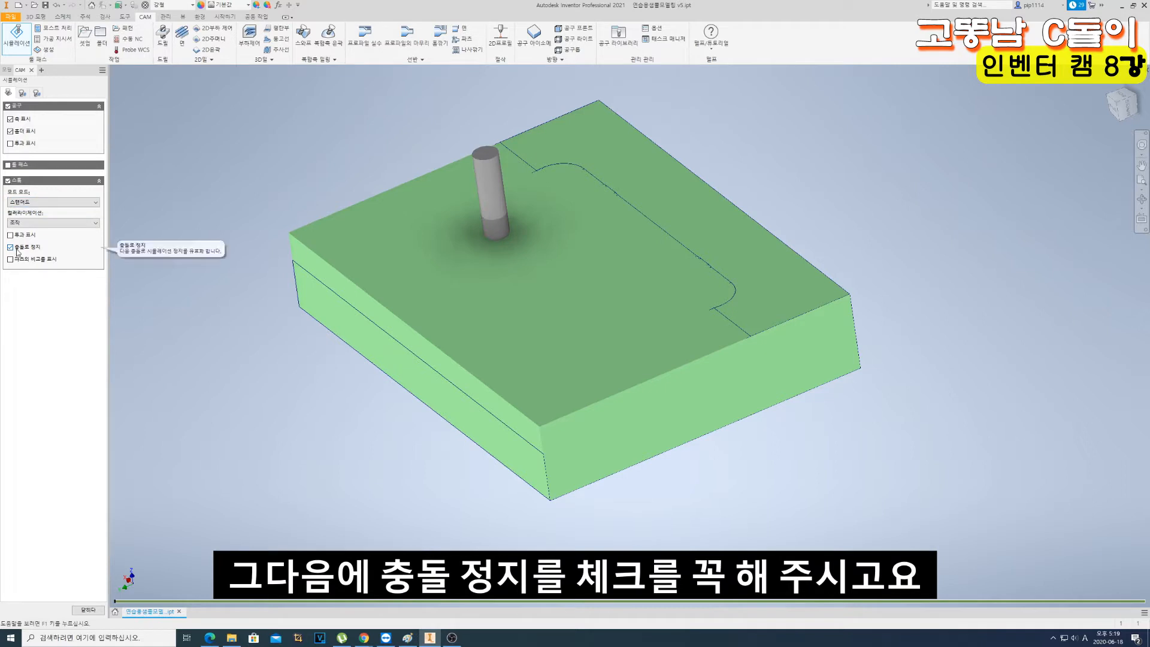
left_click(7, 165)
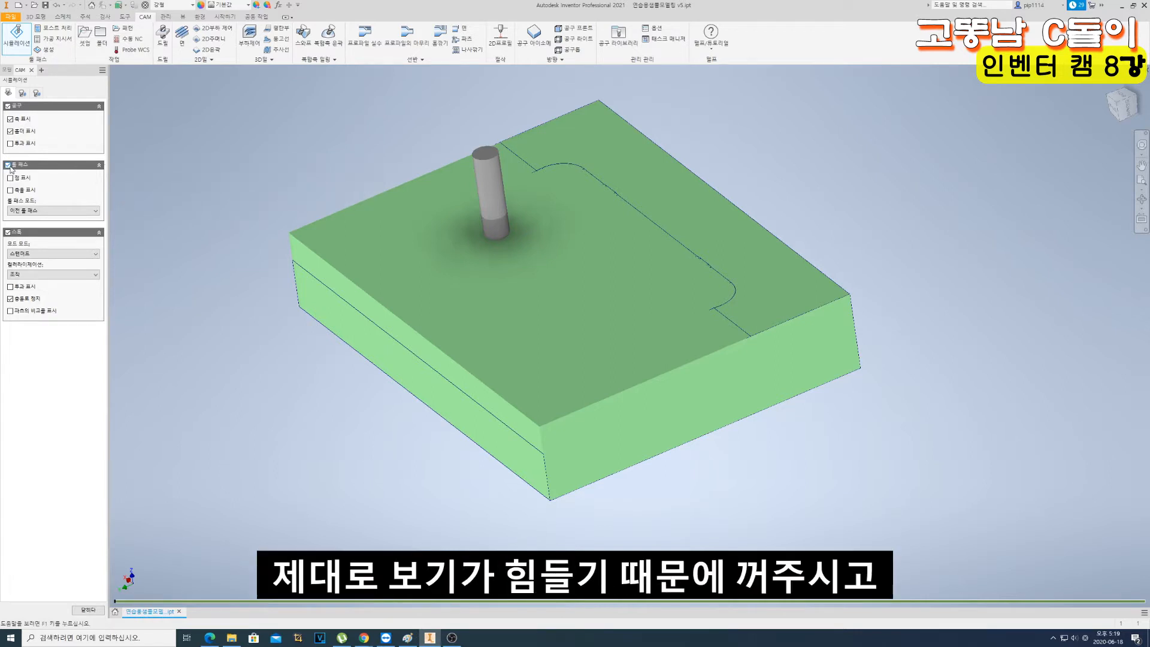
left_click(8, 165)
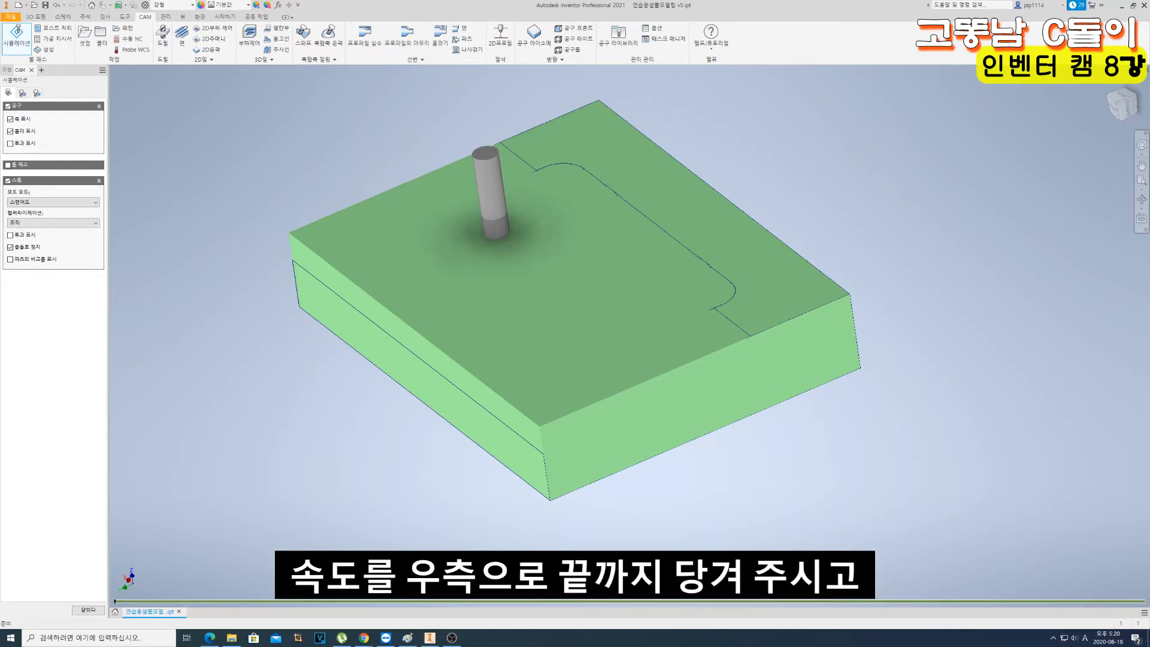
- Play the pocket roughing simulation to the end and close it
key("space")
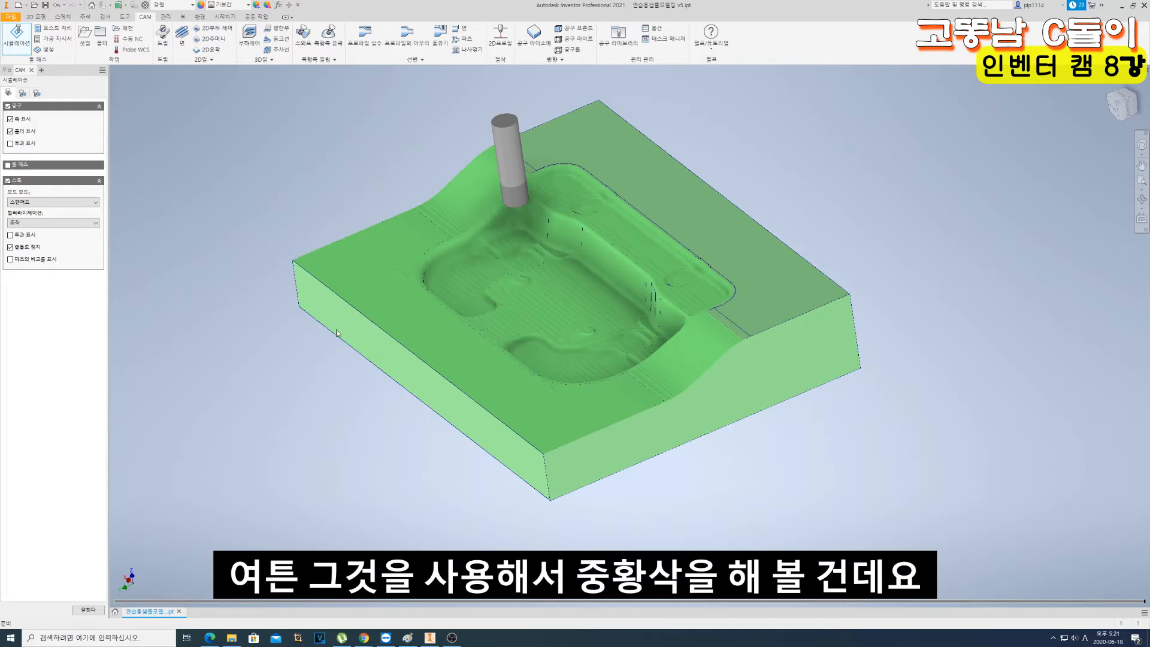
left_click(87, 610)
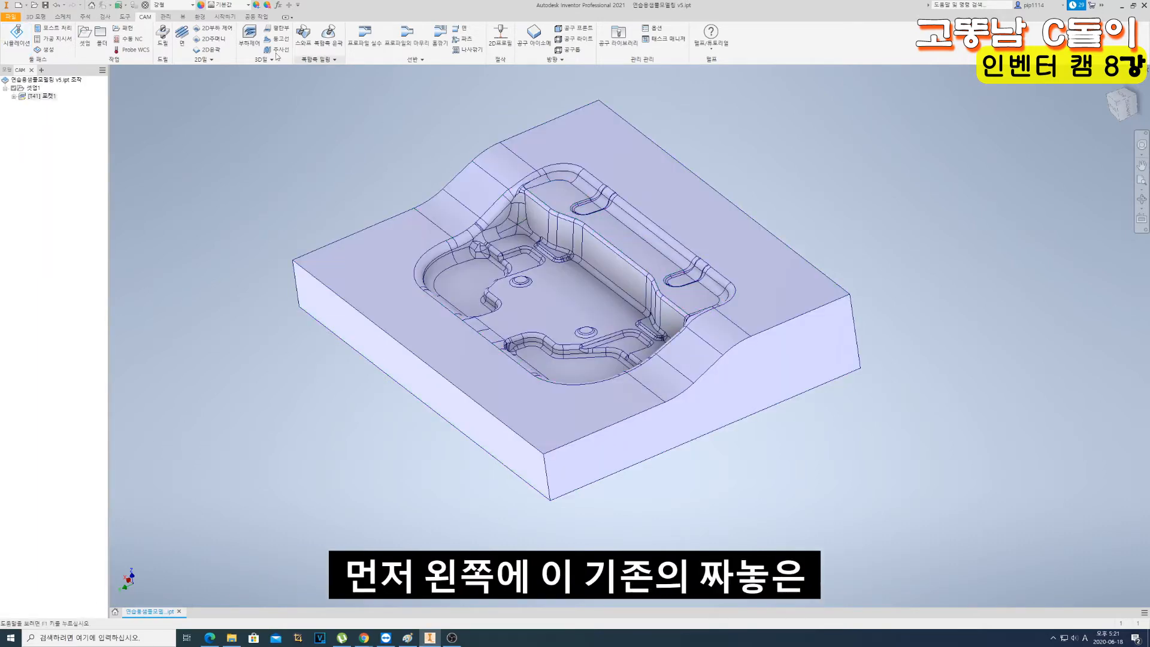
- Duplicate the 포켓1 operation and rename the original operation as 33ct
left_click(42, 96)
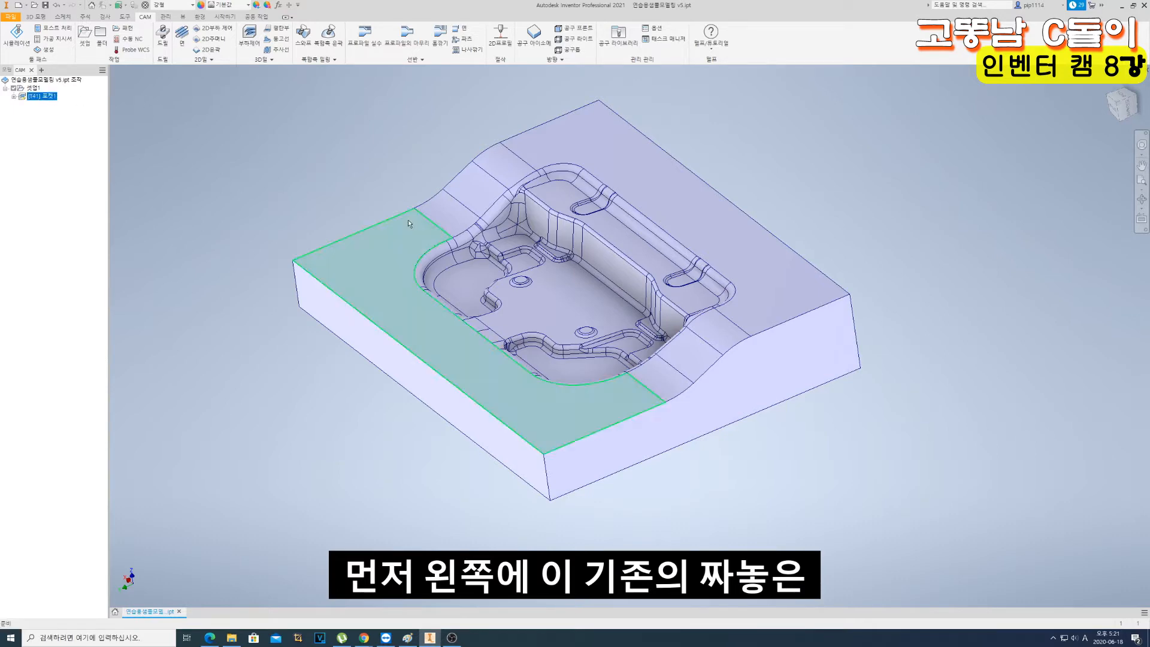
key("ctrl+d")
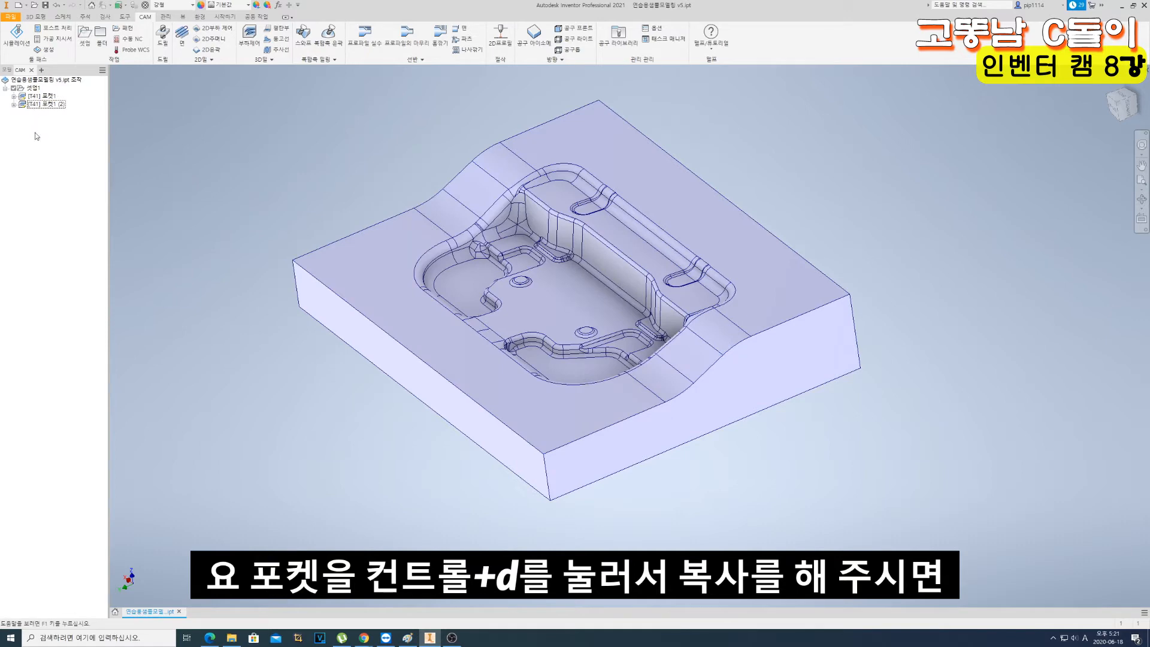
left_click(43, 96)
left_click(43, 95)
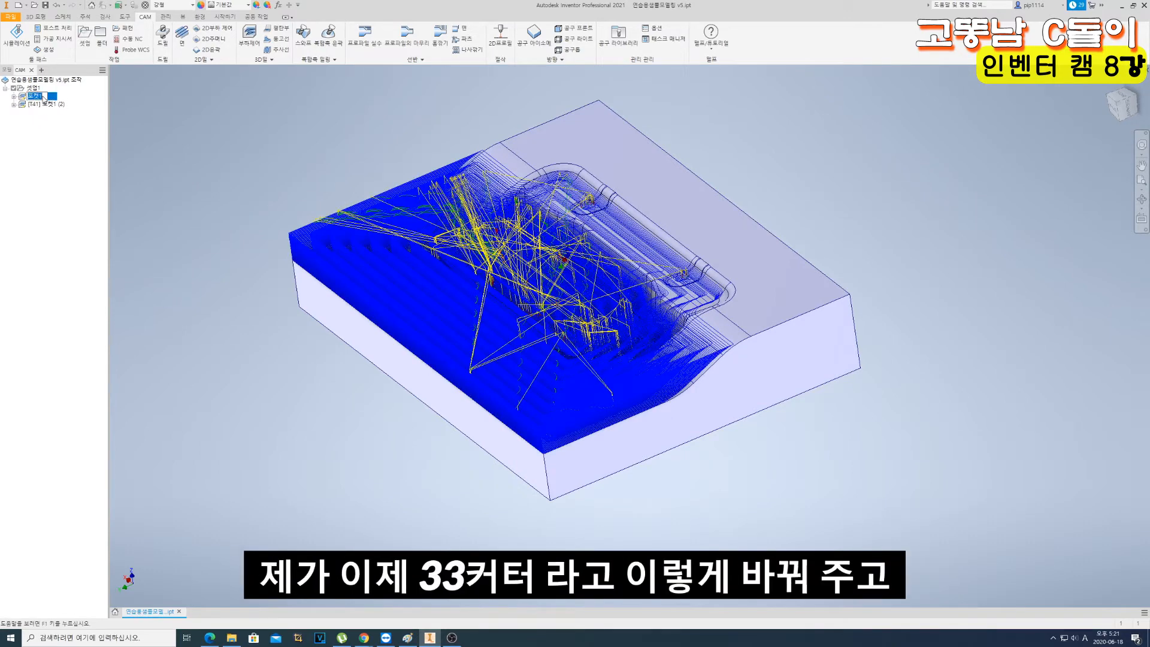
type("33ct")
left_click(58, 124)
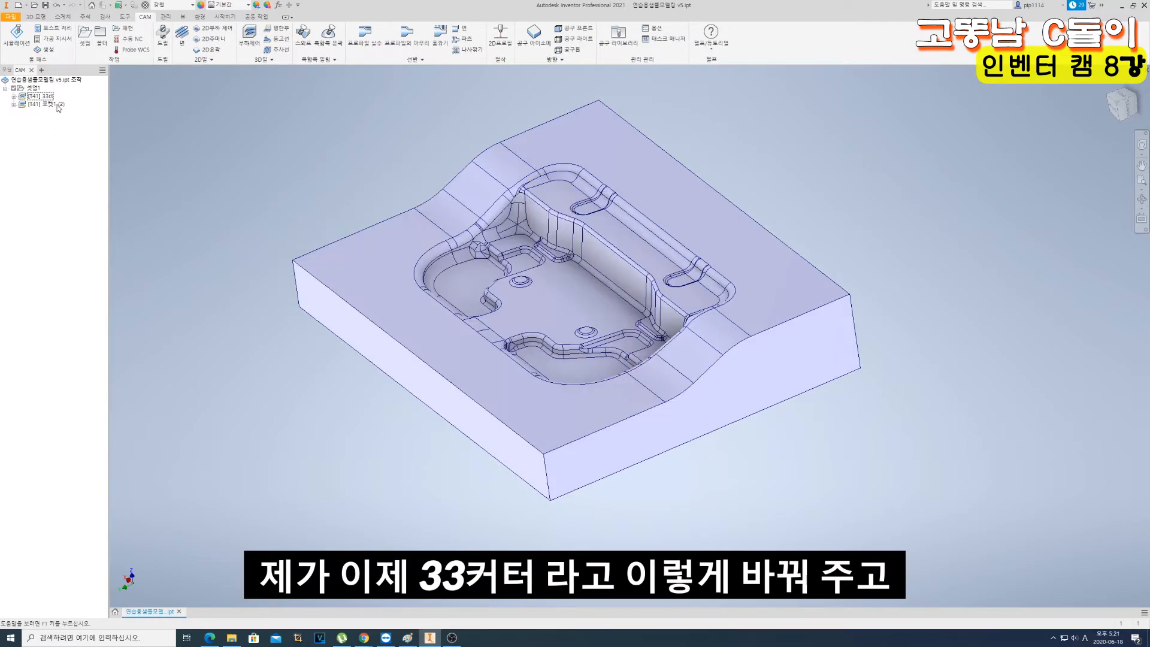
- Examine the duplicated operation's toolpath around the narrow raised pocket area of the part
left_click(58, 106)
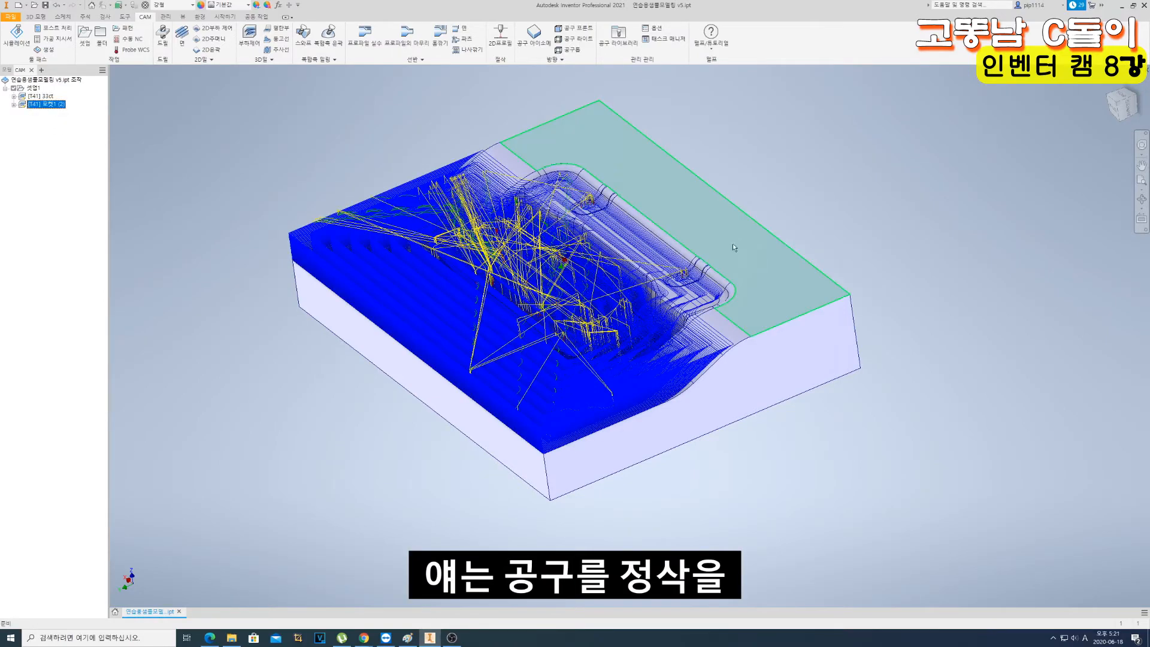
scroll(647, 232, "up", 5)
scroll(641, 224, "down", 4)
left_click(620, 219)
scroll(612, 218, "up", 5)
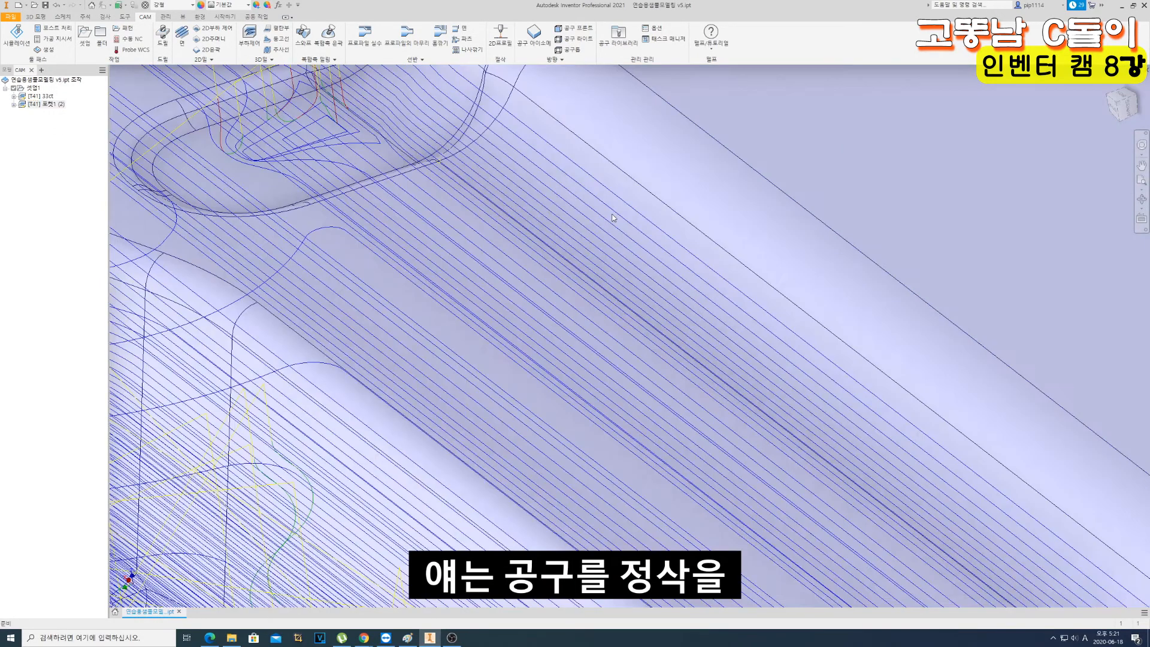
scroll(612, 218, "down", 5)
scroll(623, 230, "up", 4)
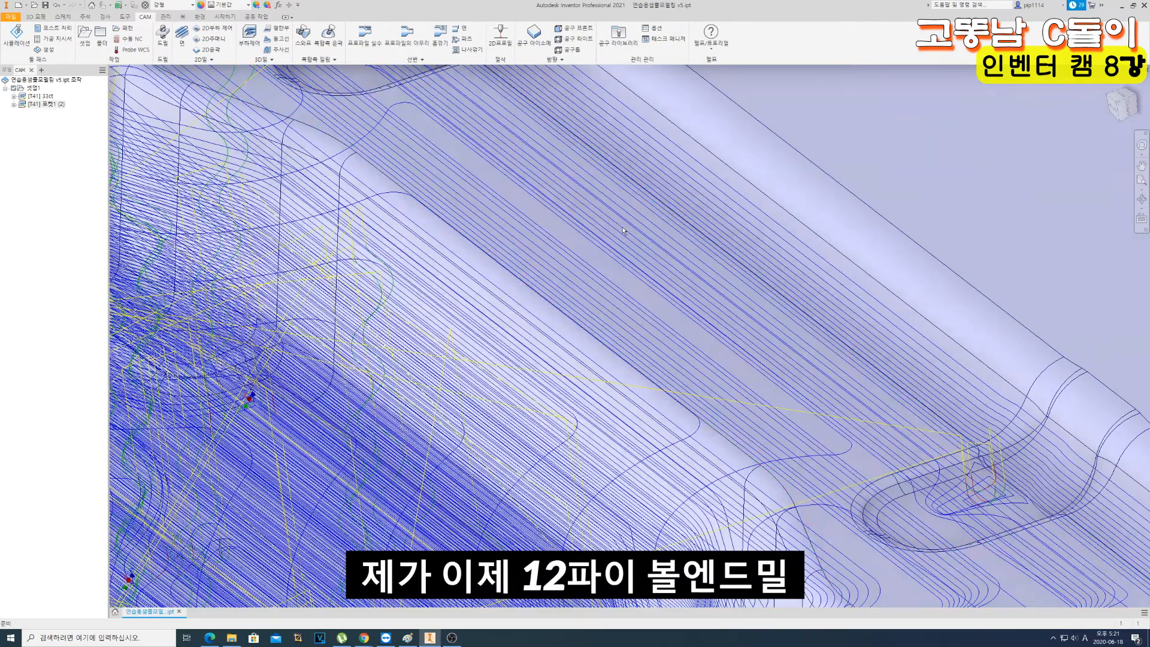
scroll(623, 230, "down", 8)
scroll(655, 244, "up", 7)
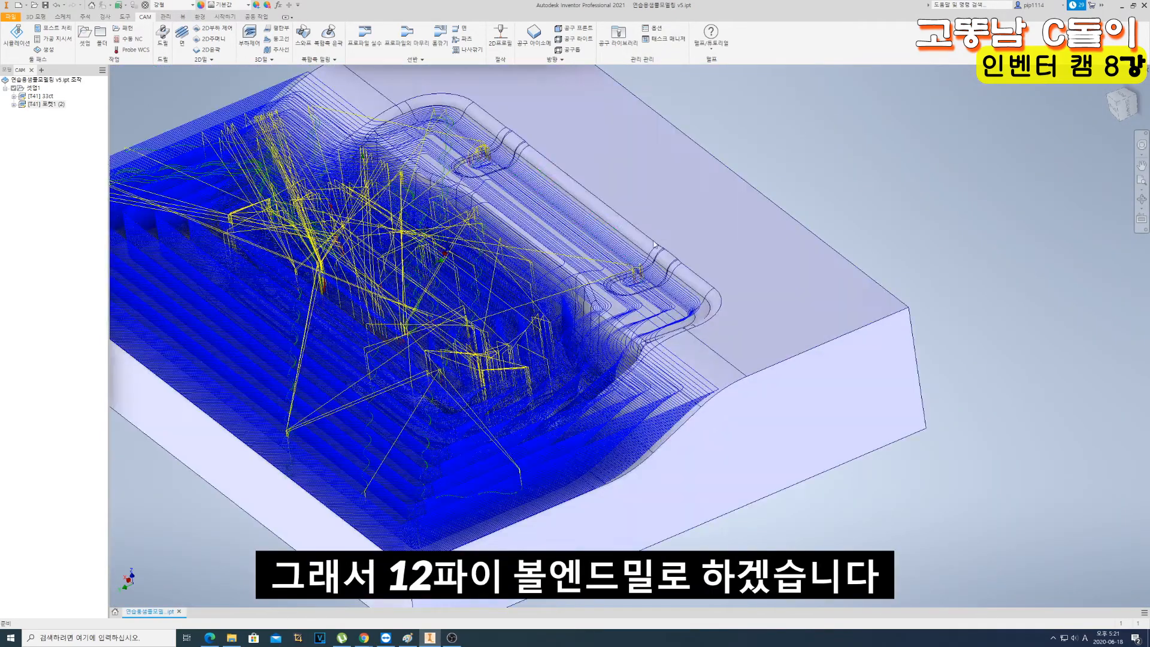
- Rename the duplicated pocket operation as 12b
left_click(45, 104)
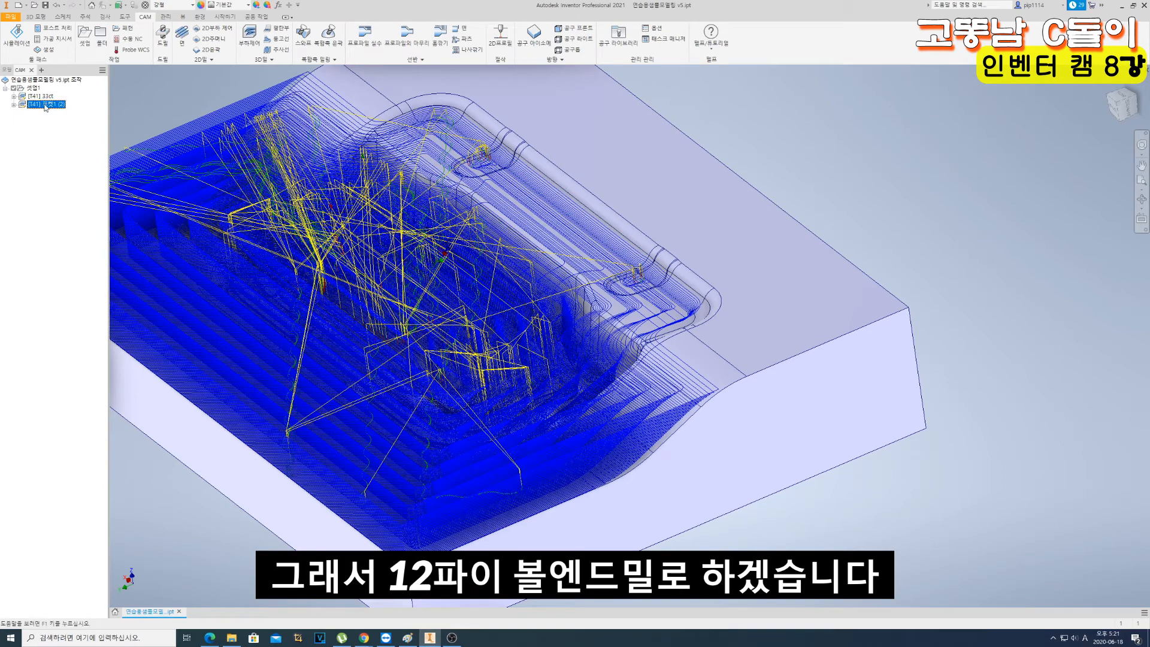
left_click(45, 106)
type("12ㅂ")
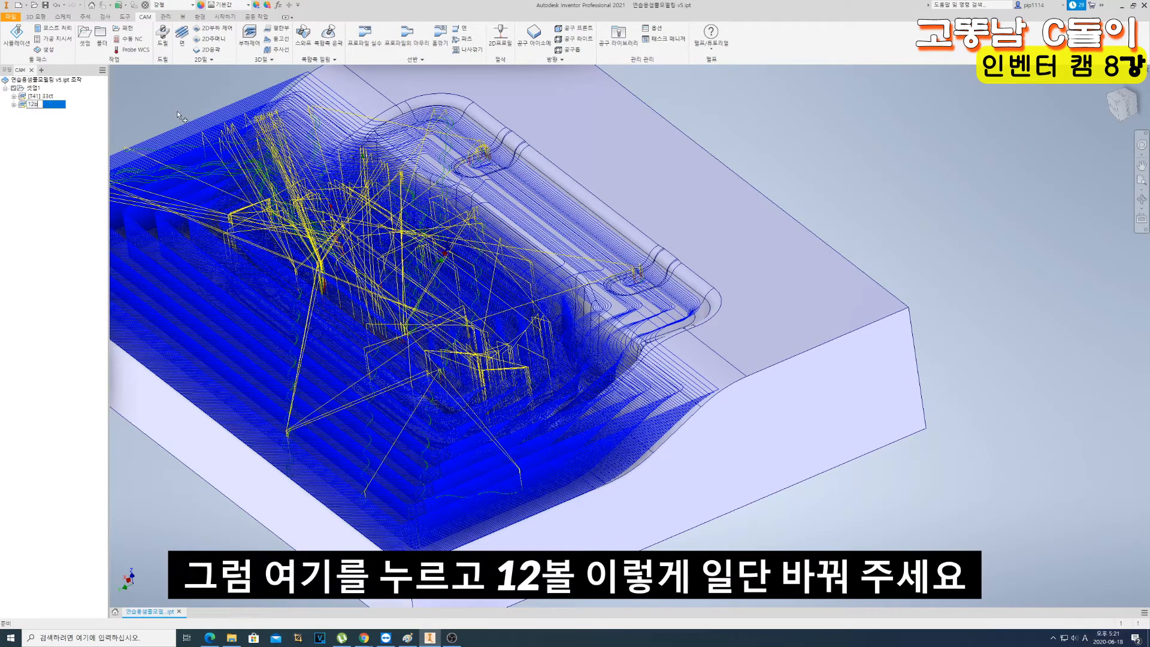
key("Return")
- Extend the name of the 33ct operation to 33ct-포켓황삭
left_click(51, 96)
left_click(46, 96)
key("Escape")
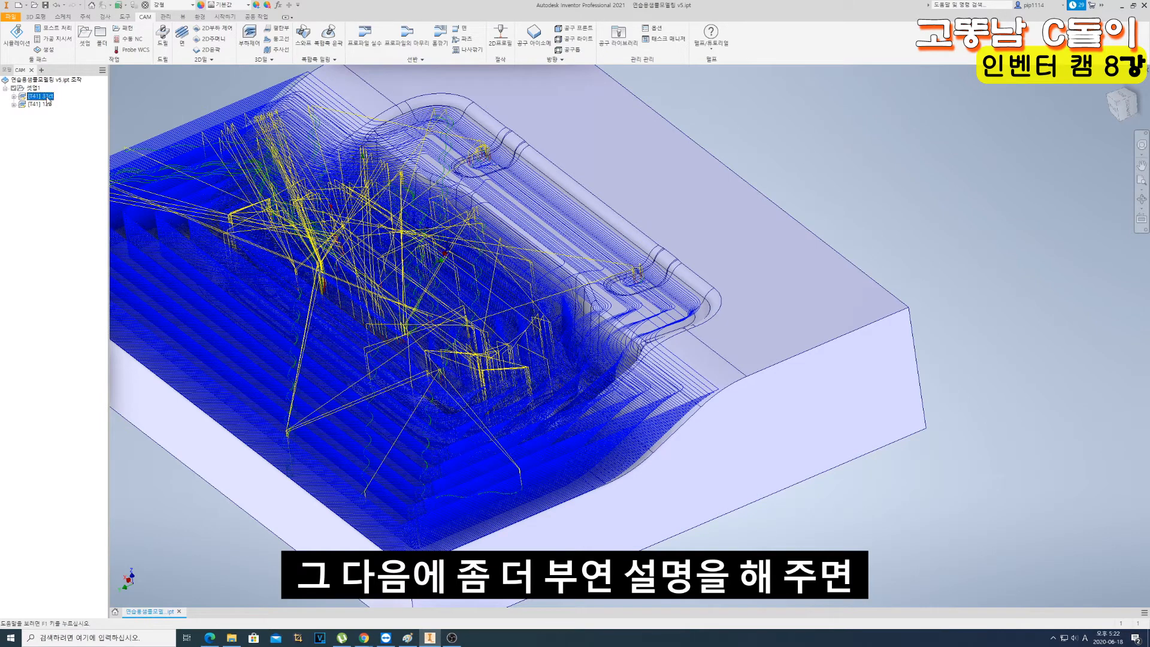
left_click(44, 97)
type("-gbl")
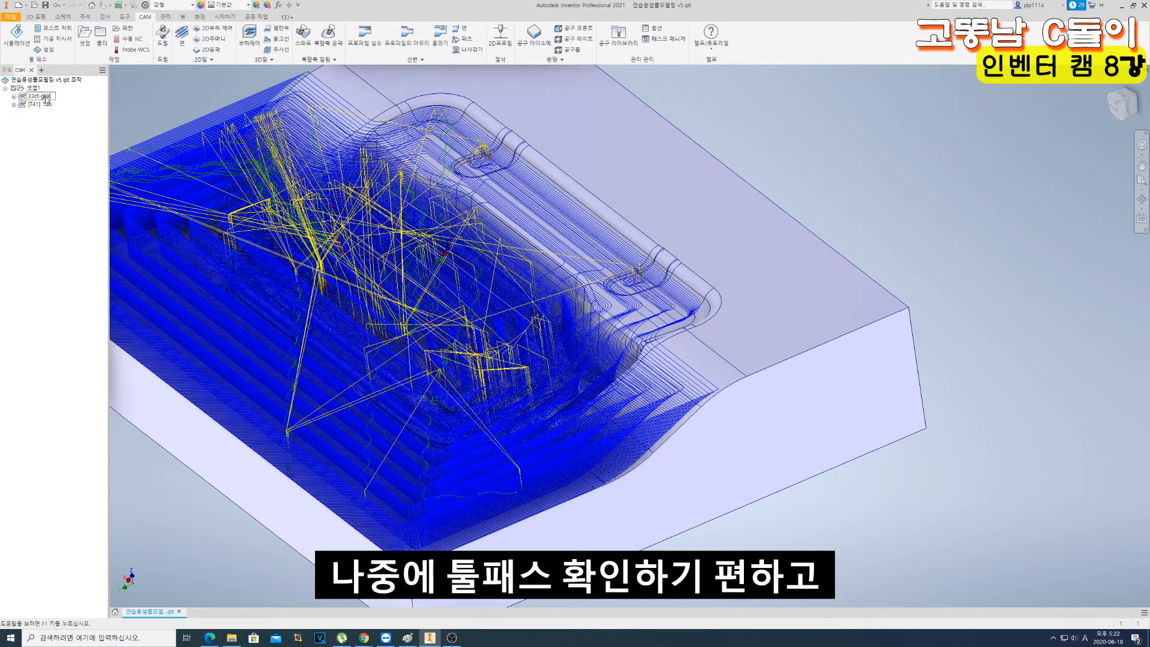
key("Hangul")
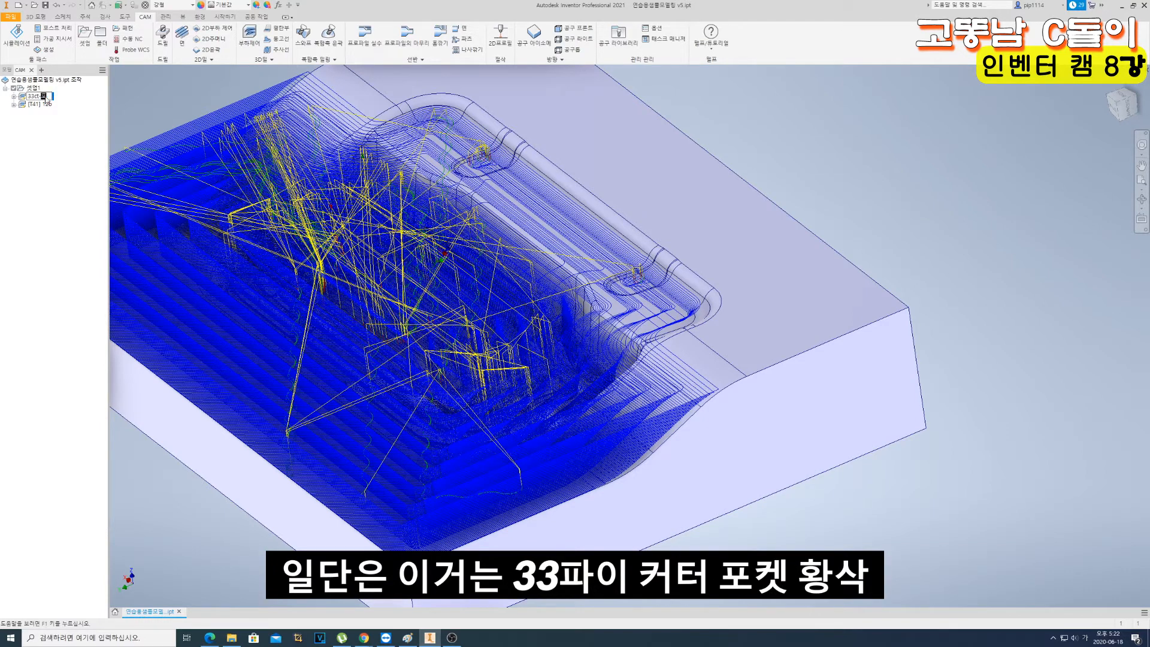
type("삭")
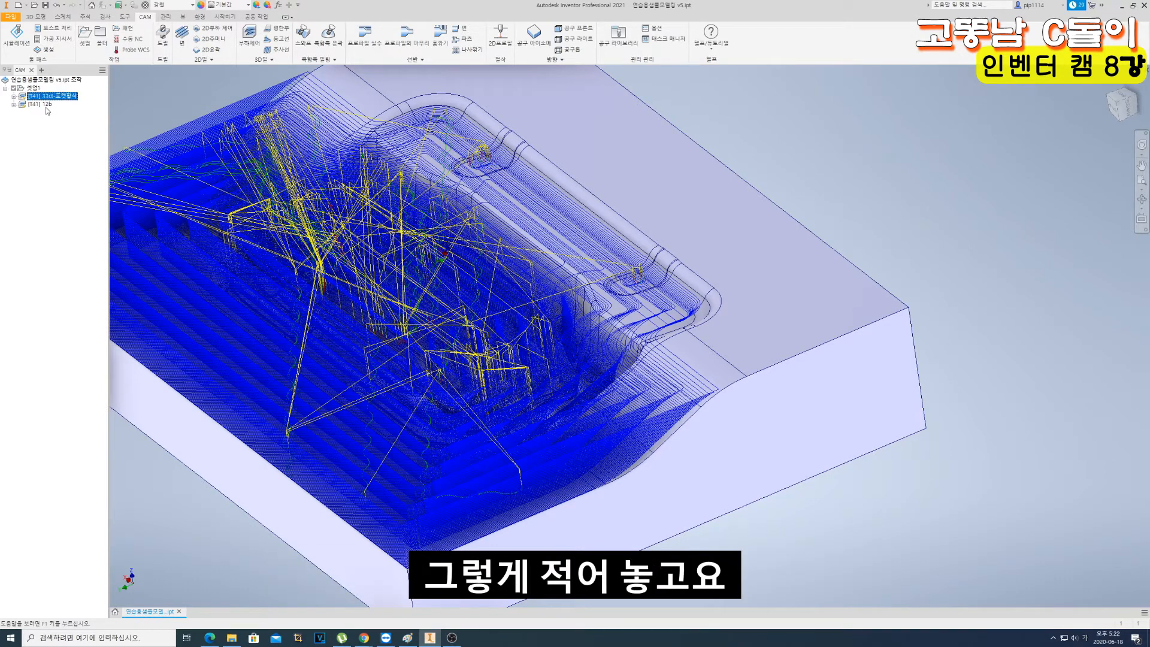
- Extend the name of the 12b operation to 12b-포켓황중삭
left_click(42, 105)
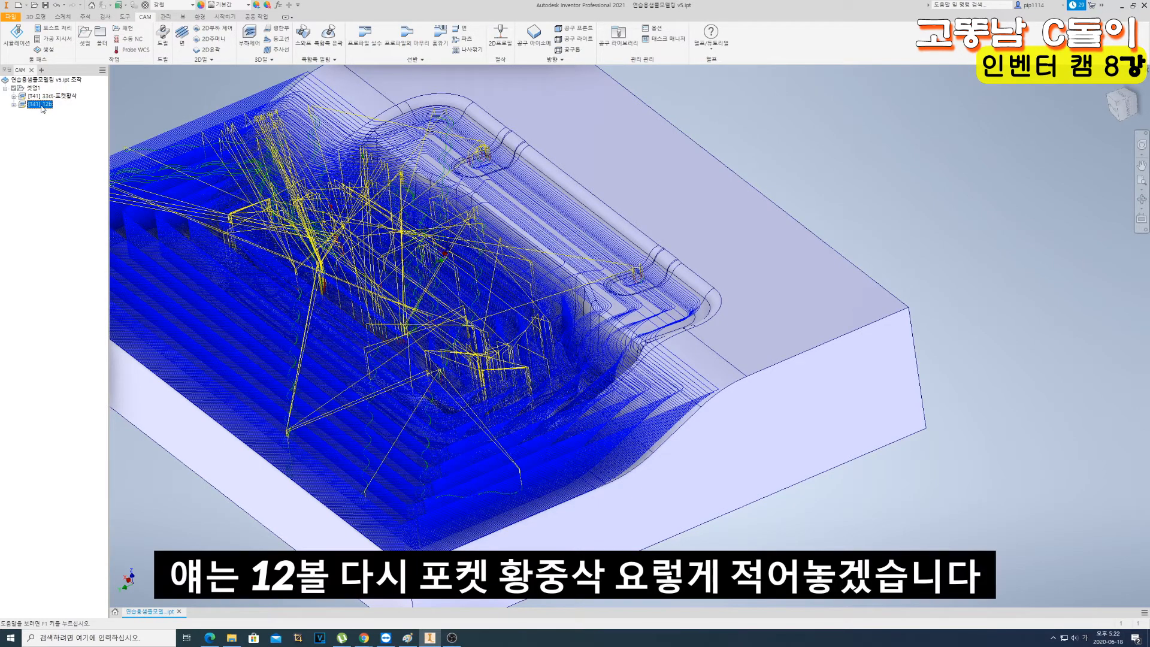
left_click(45, 106)
type("-포켓황중삭")
key("Return")
- Edit the 12b-포켓황중삭 operation, open its tool selection and duplicate the #13 12 mm flat end mill
double_click(28, 106)
double_click(27, 105)
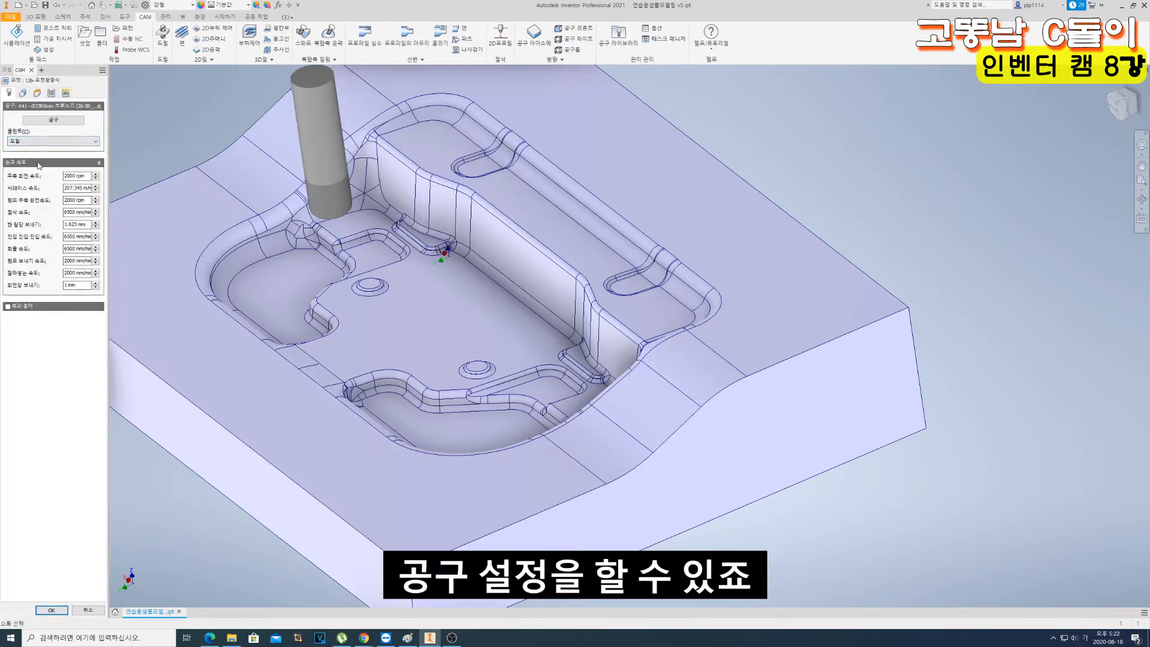
left_click(60, 119)
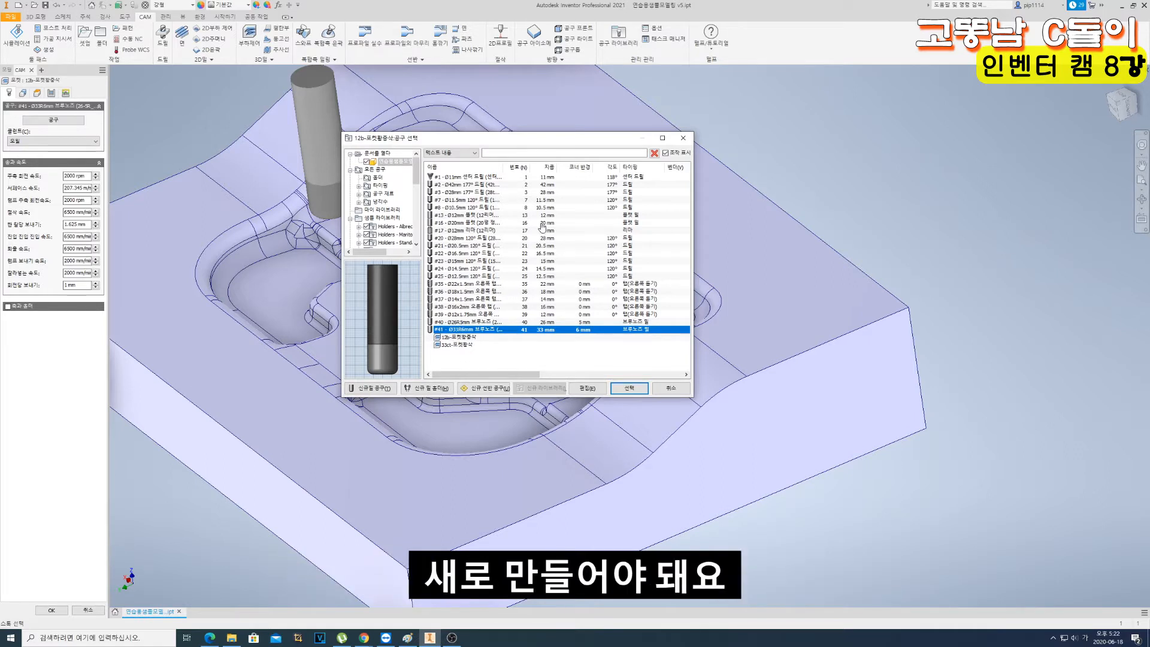
left_click(477, 216)
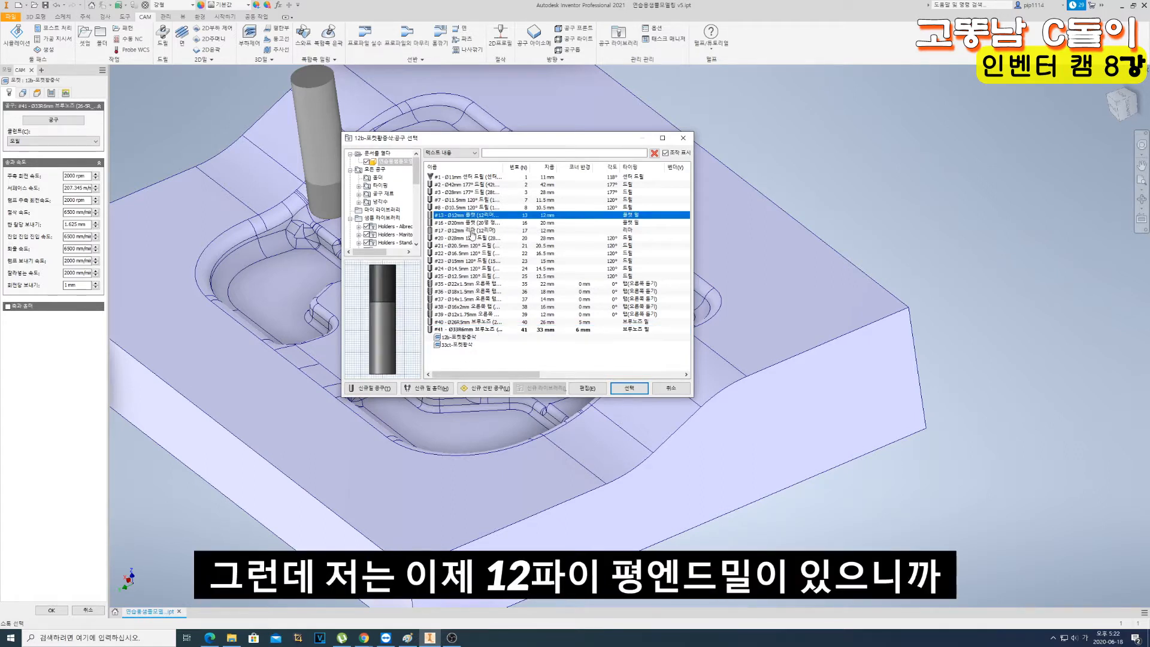
key("ctrl+d")
left_click(475, 224)
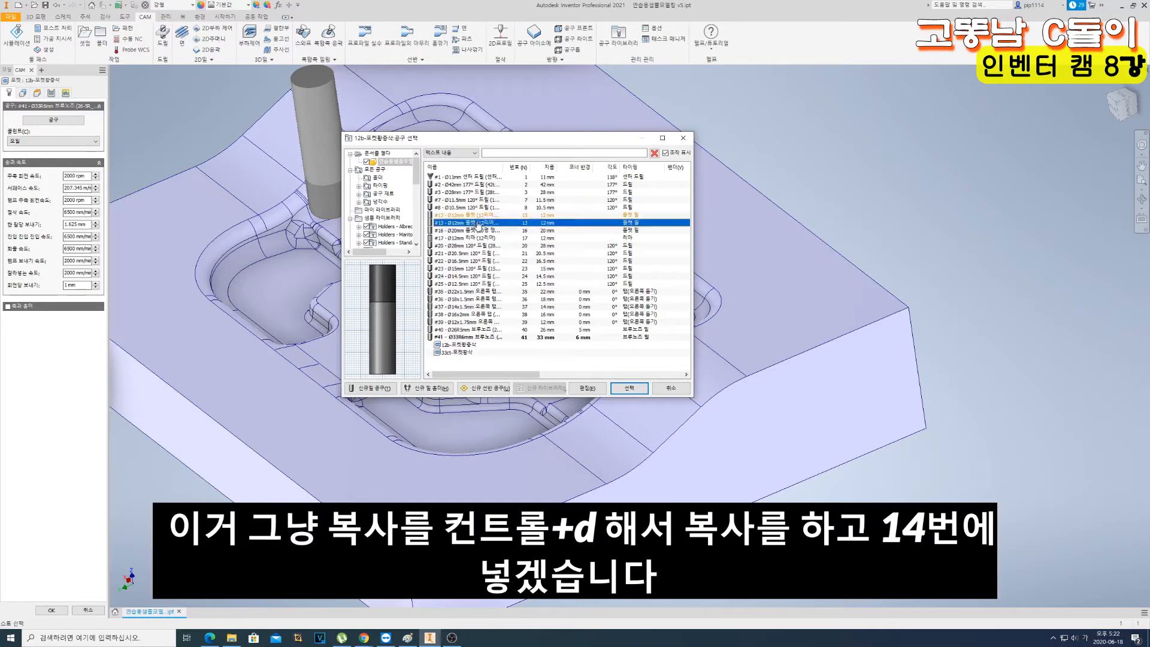
- Edit the duplicated #13 12 mm flat end mill and change its cutter type to ball mill (볼 밀)
right_click(465, 222)
left_click(497, 235)
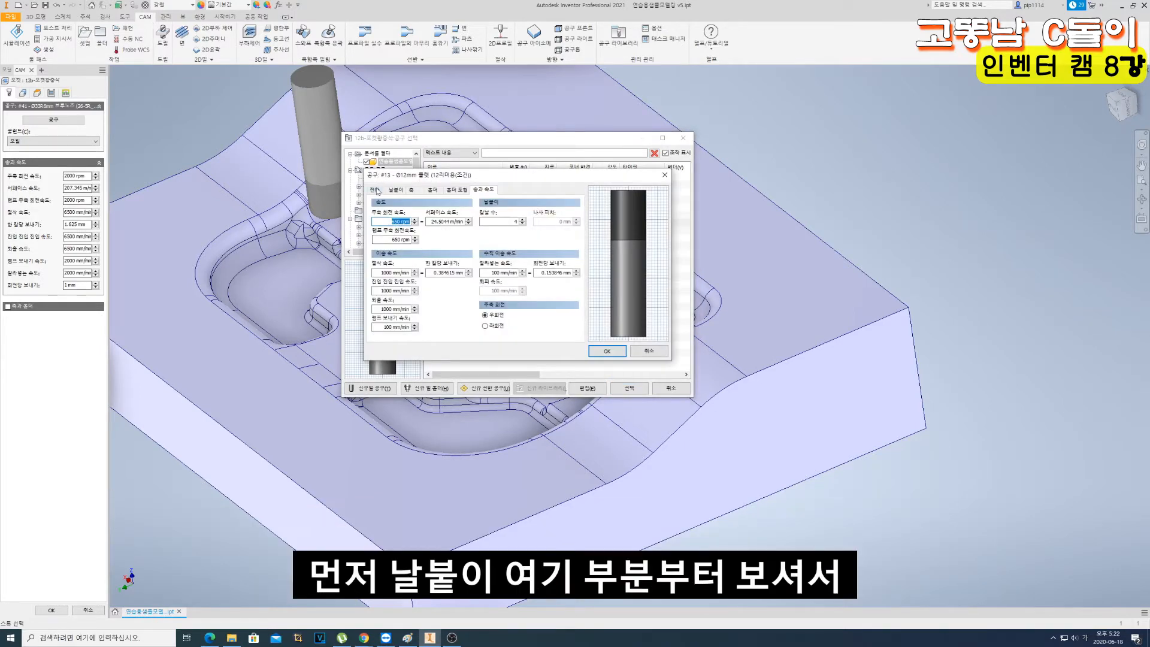
left_click(394, 190)
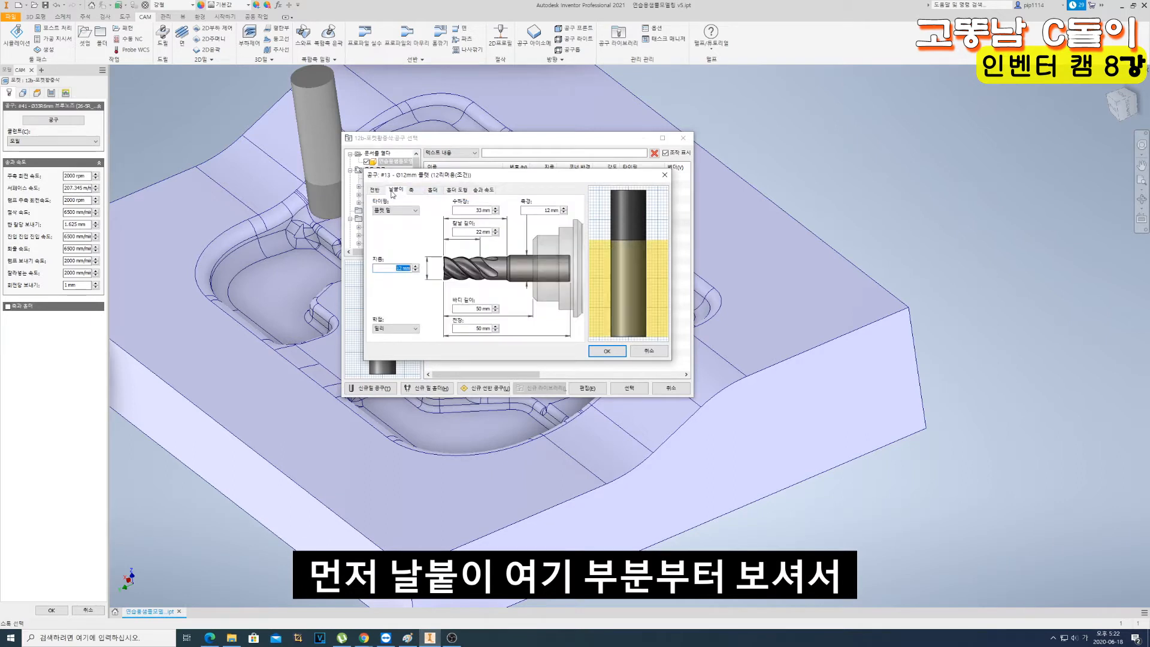
left_click(399, 211)
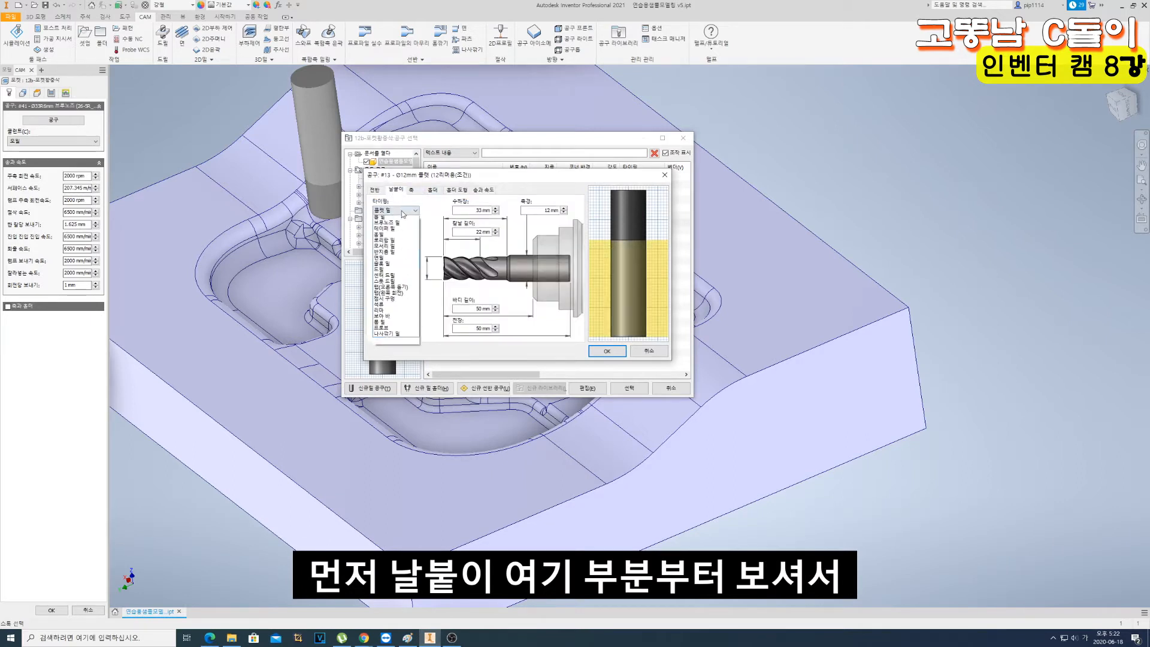
left_click(392, 225)
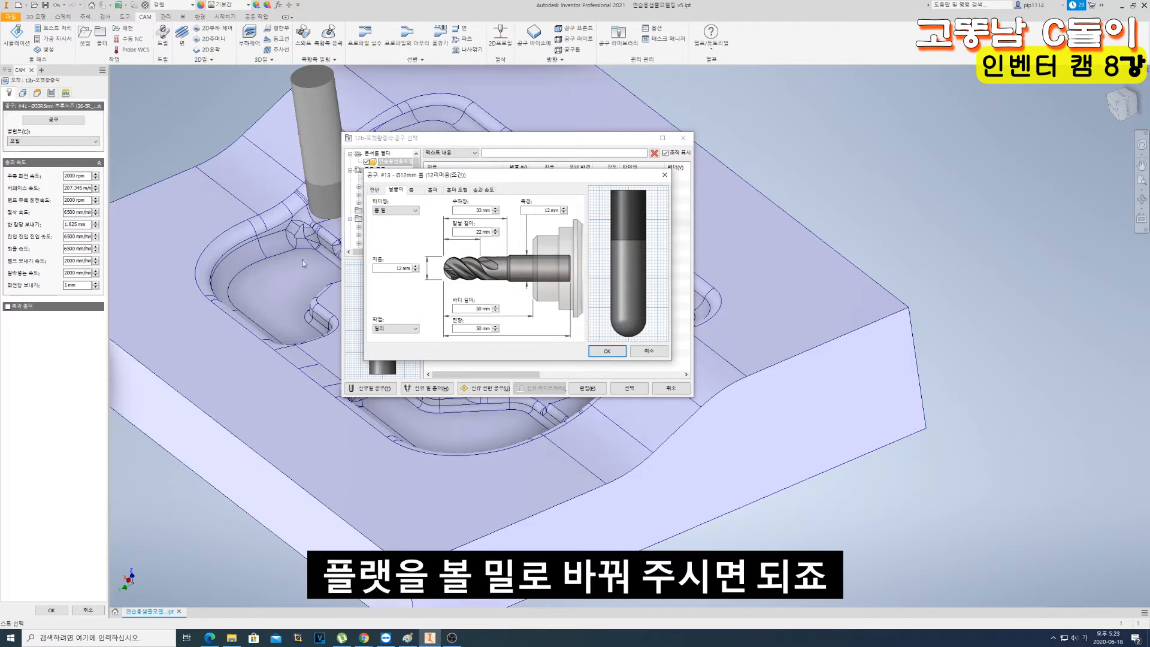
- Set the ball mill's body length and overall length to 65 mm
left_click_drag(473, 180, 588, 169)
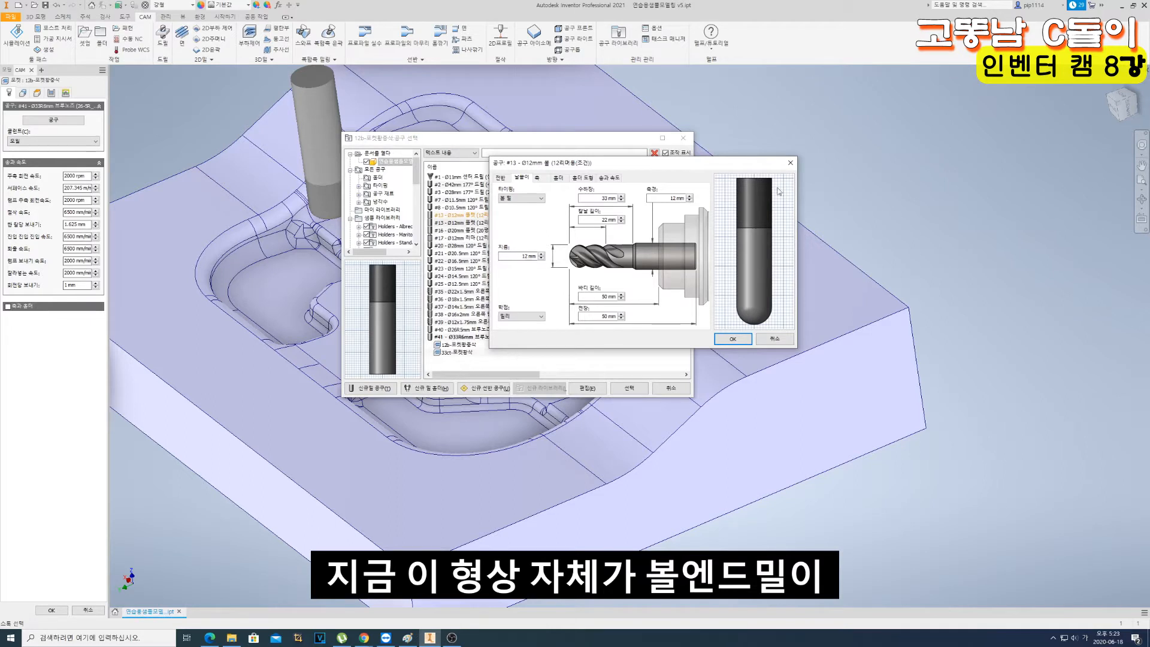
double_click(598, 297)
type("65")
key("Tab")
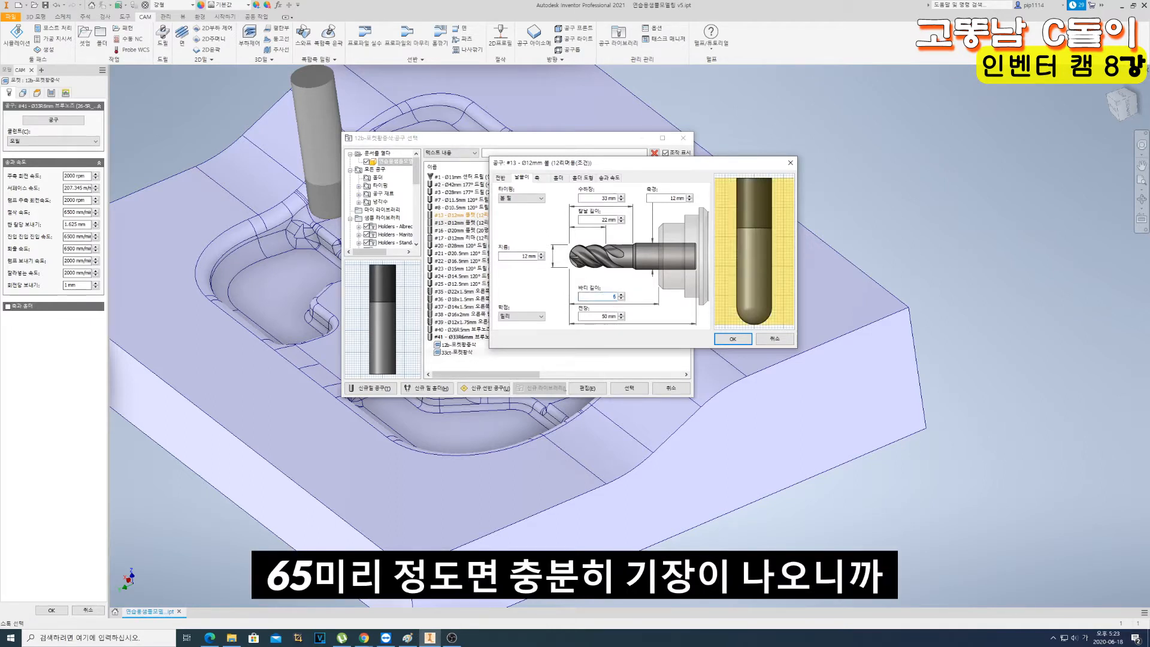
type("65")
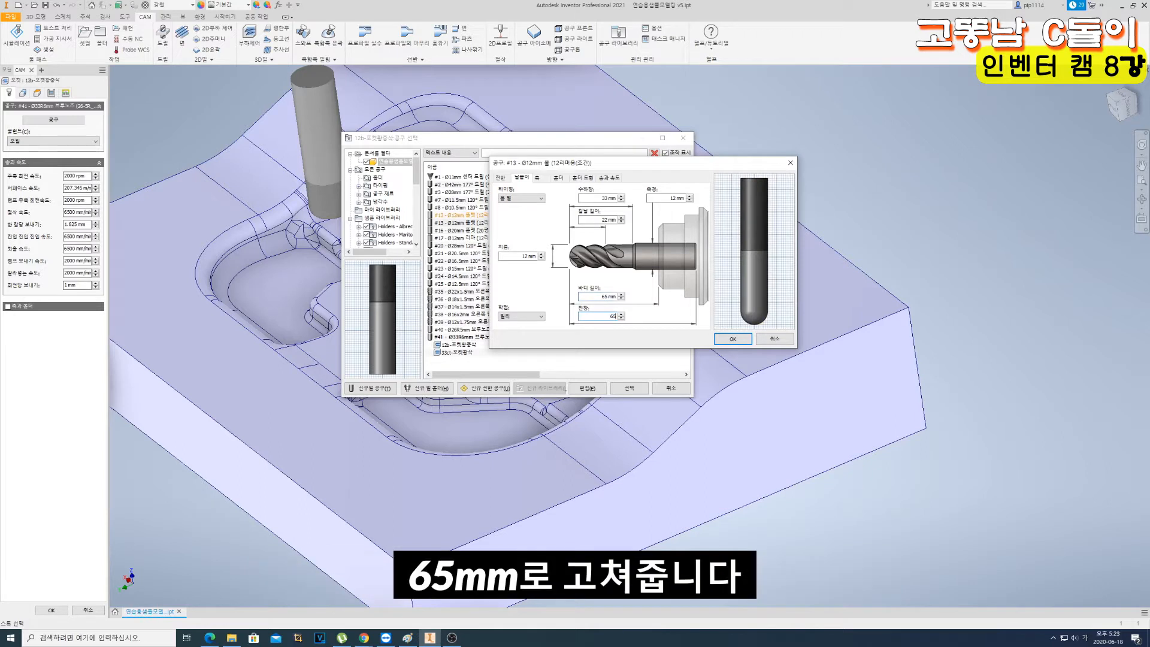
- In the ball mill's feed and speed settings, set the spindle speed and ramp spindle speed to 4000 rpm
left_click(543, 180)
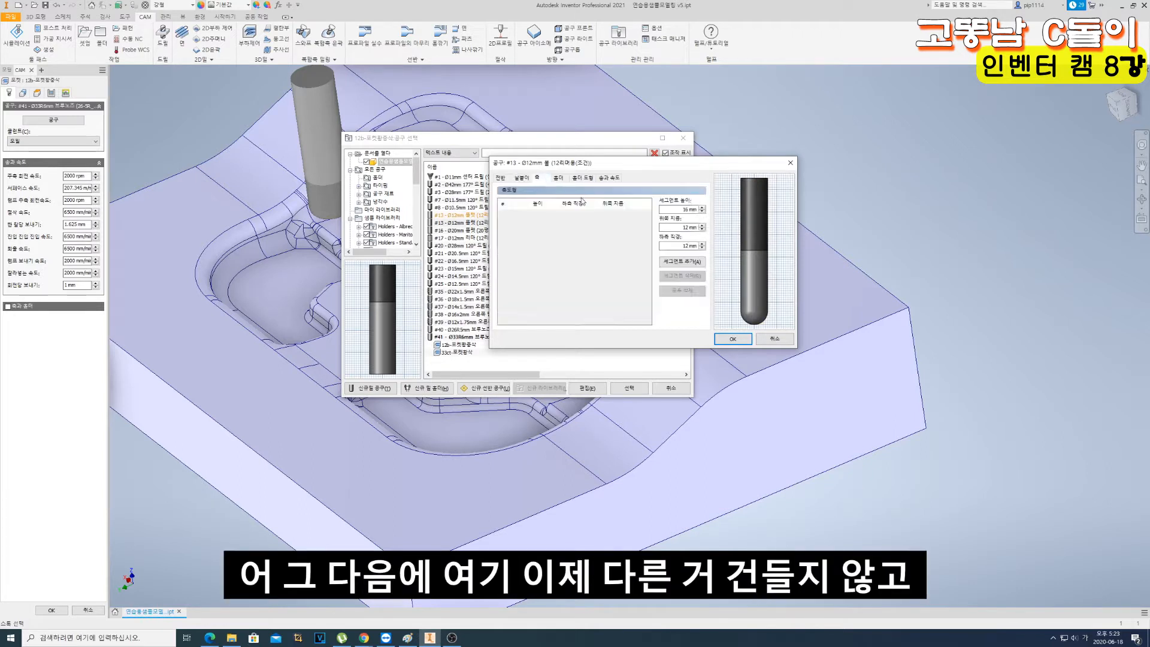
left_click(567, 179)
left_click(582, 178)
left_click(620, 178)
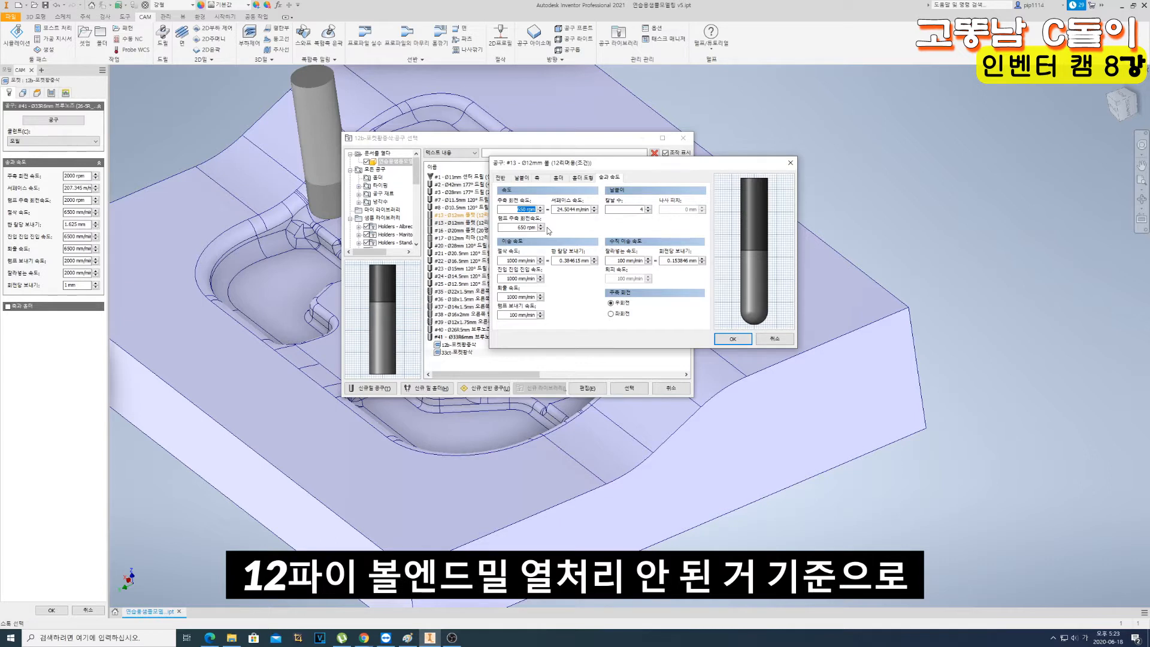
type("40")
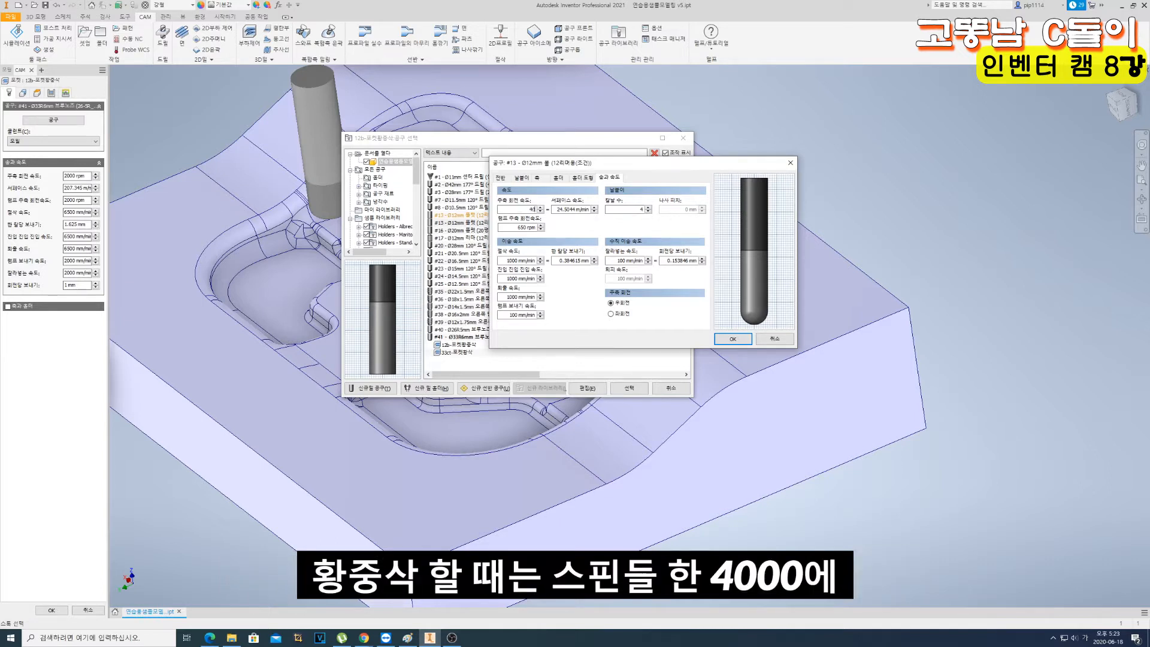
type("00")
key("Tab")
key("Tab")
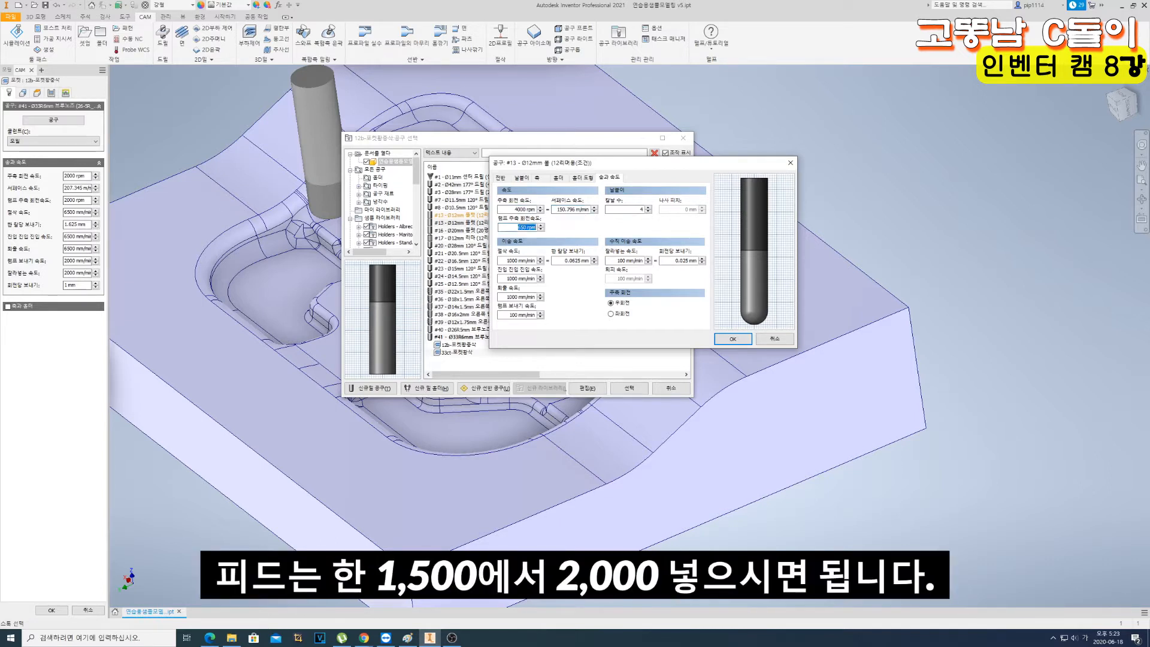
type("400")
- Set the ball mill's cutting and lead-in feedrates to 2000 mm/min and its lead-out feedrate to 3000 mm/min
key("Tab")
type("2000")
key("Tab")
key("Tab")
type("2000")
key("Tab")
type("20")
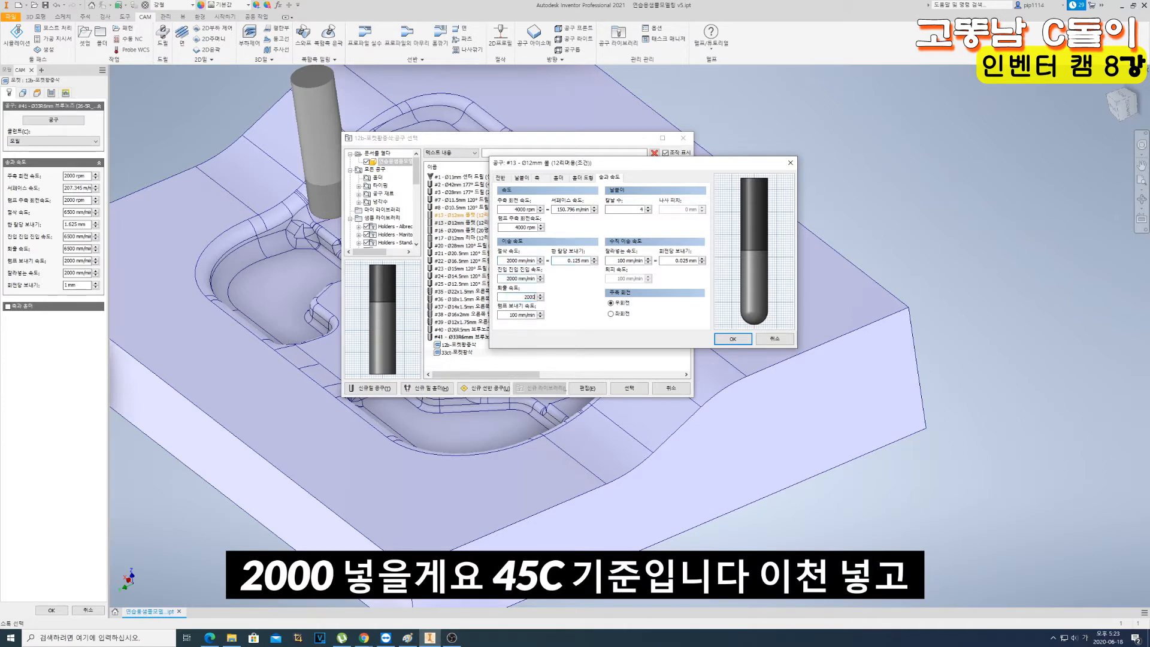
key("BackSpace")
key("BackSpace")
key("BackSpace")
type("3000")
key("Tab")
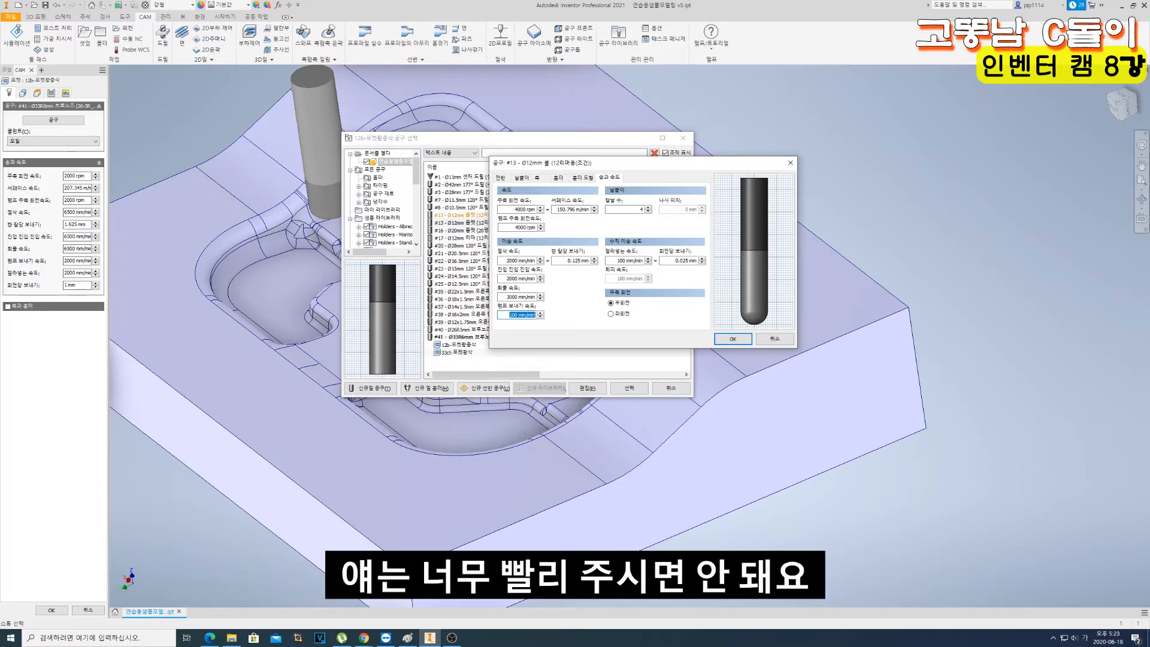
- Set the ramp and plunge feedrates to 1200 mm/min, accept the tool edits and assign the ball mill to the operation
type("1200")
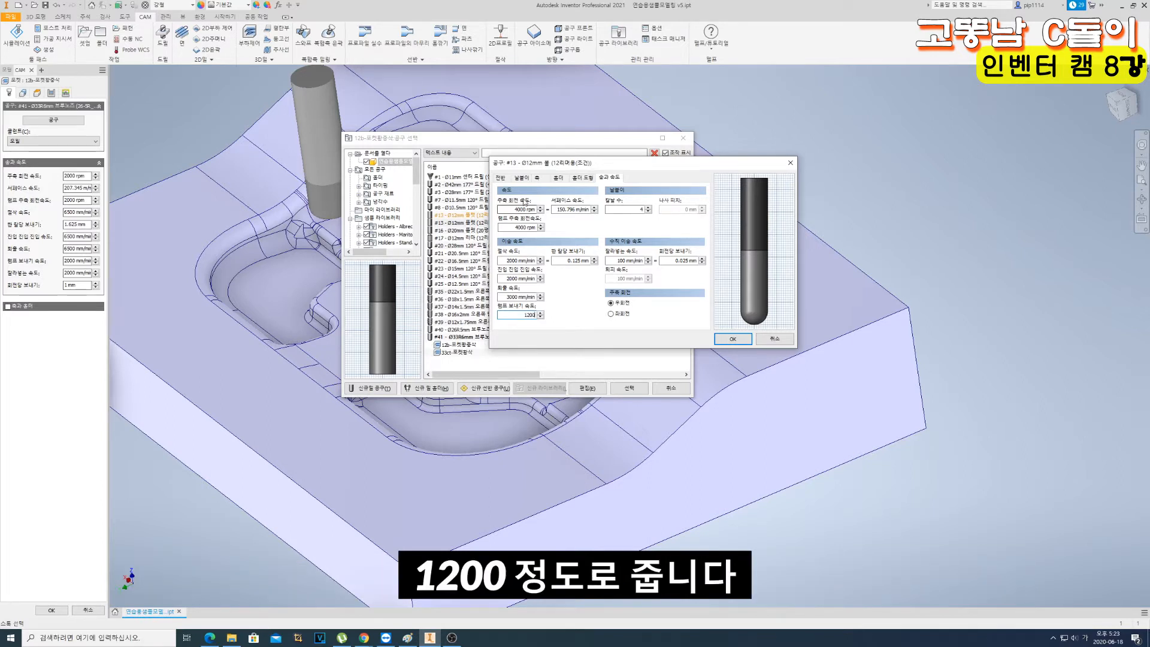
left_click(640, 261)
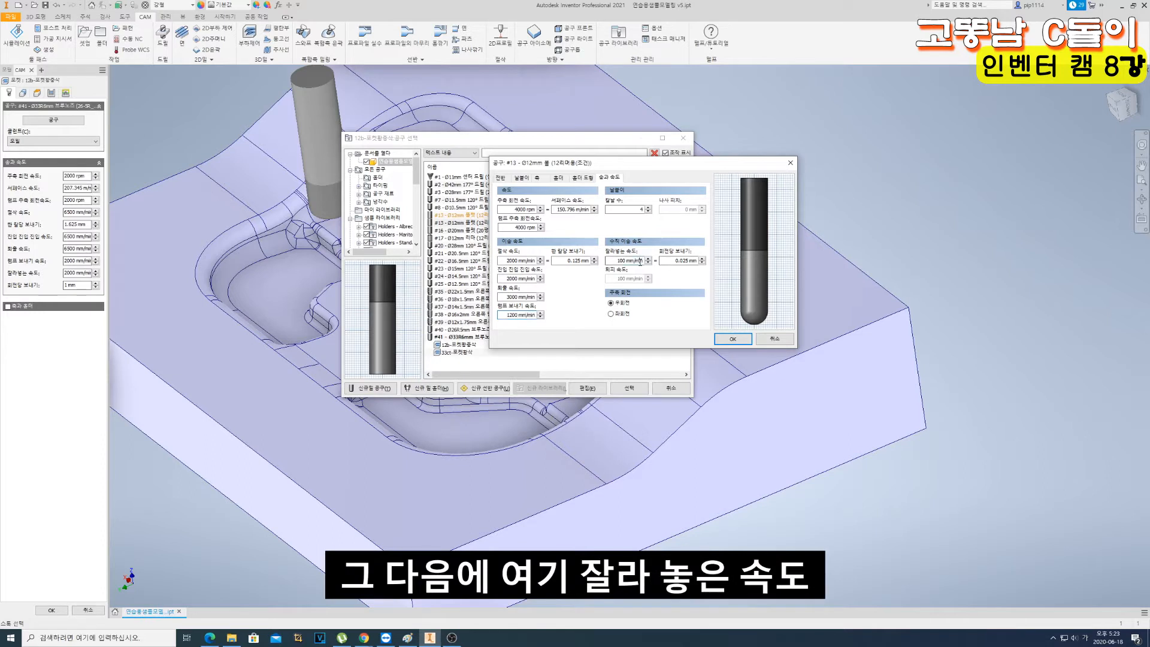
left_click_drag(617, 262, 686, 270)
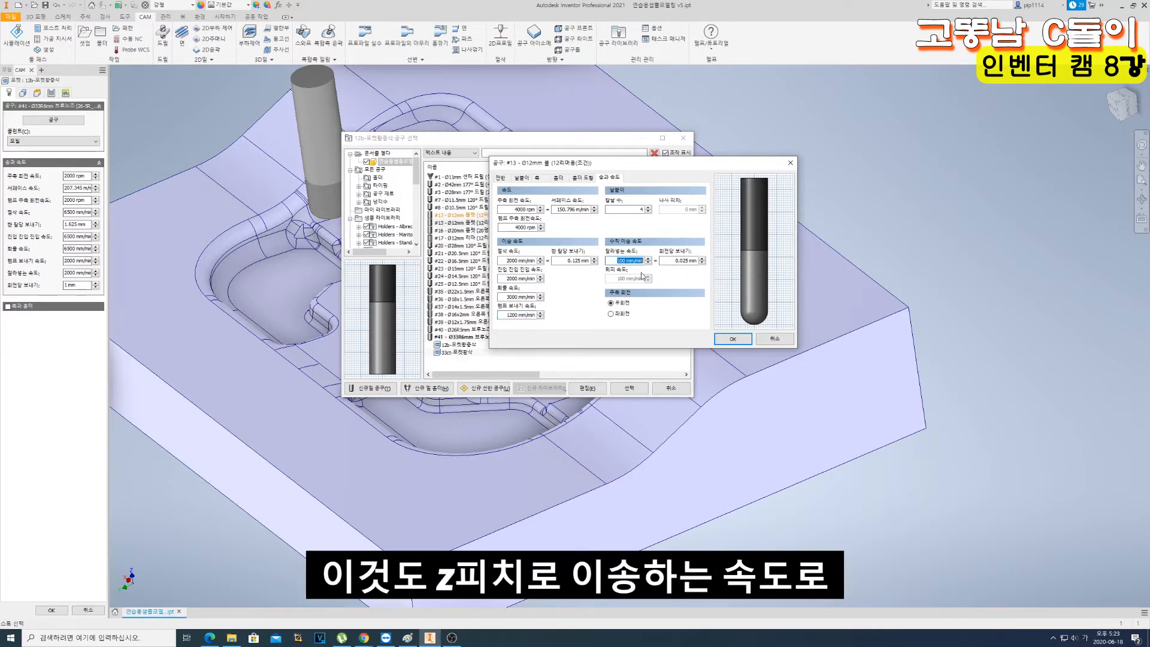
type("00")
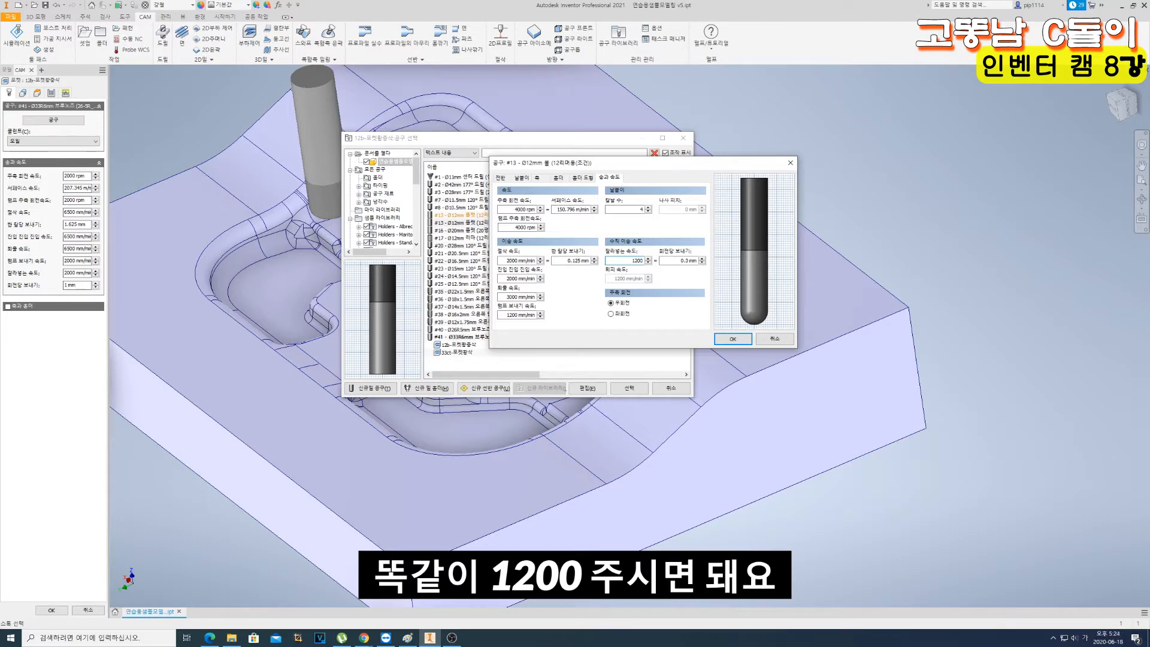
key("Return")
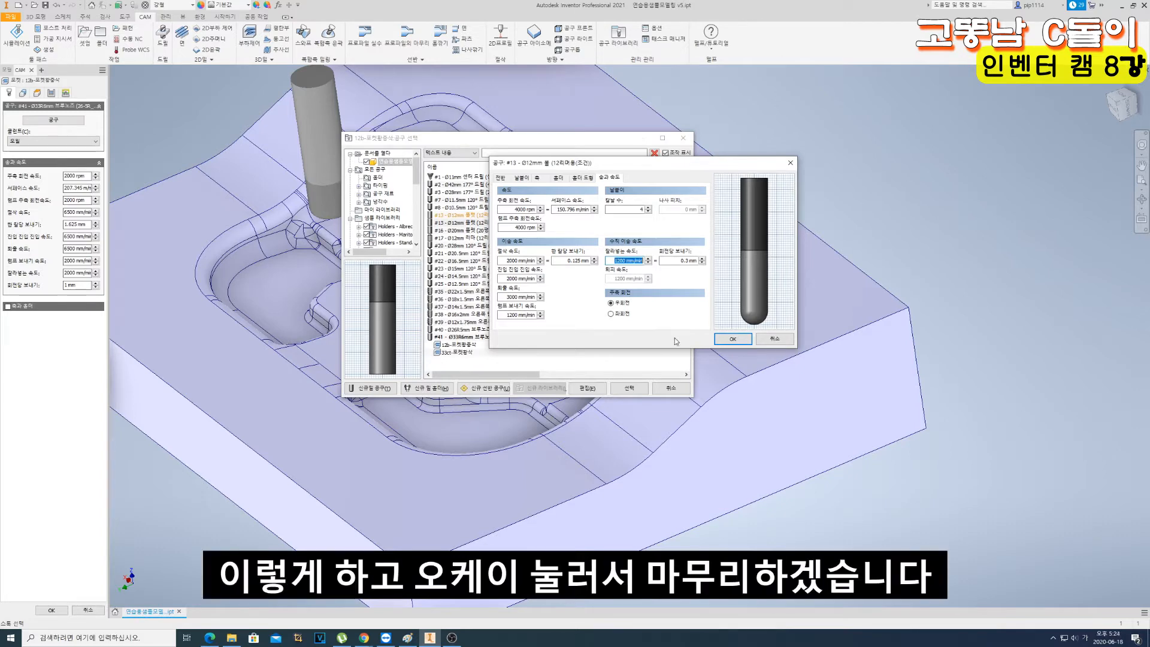
left_click(731, 340)
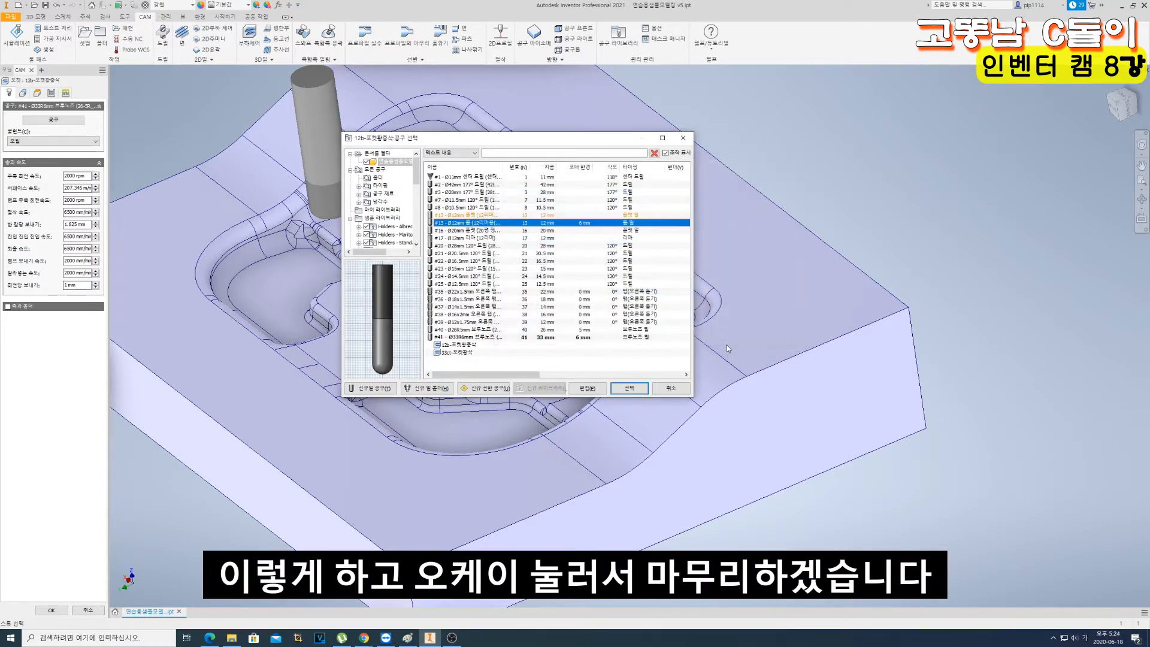
left_click(628, 388)
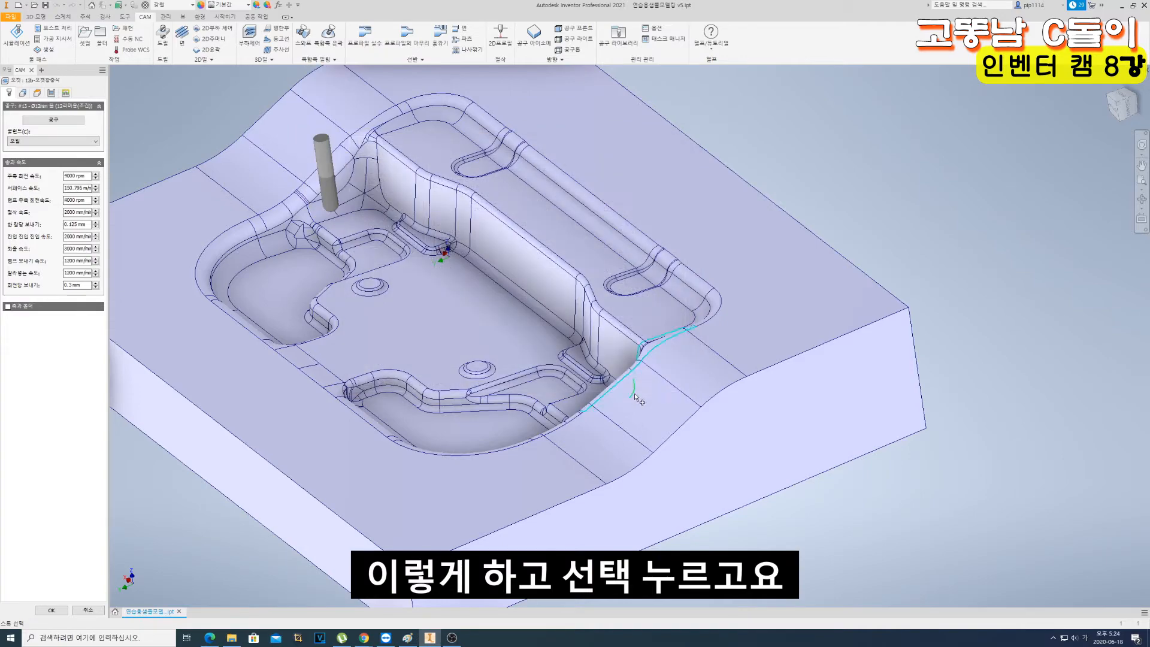
- In the operation's geometry settings, change the machining boundary from bounding box to selection (선택) and turn off stock contours
middle_click_drag(400, 226, 427, 194)
middle_click_drag(370, 239, 376, 222, "shift")
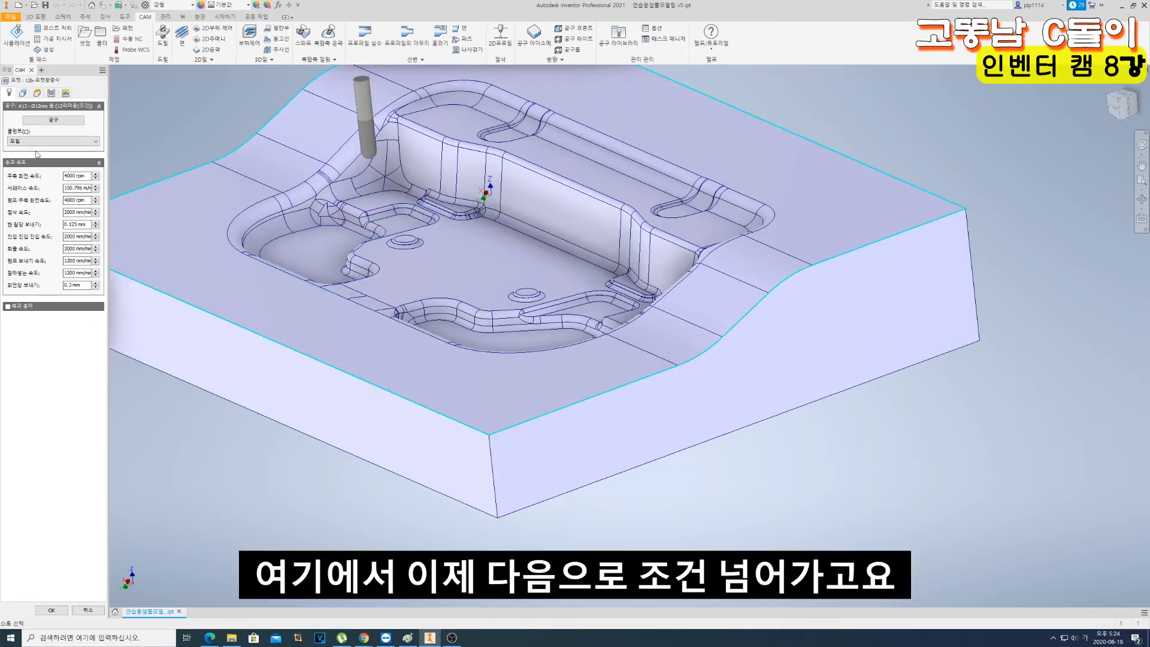
left_click(23, 93)
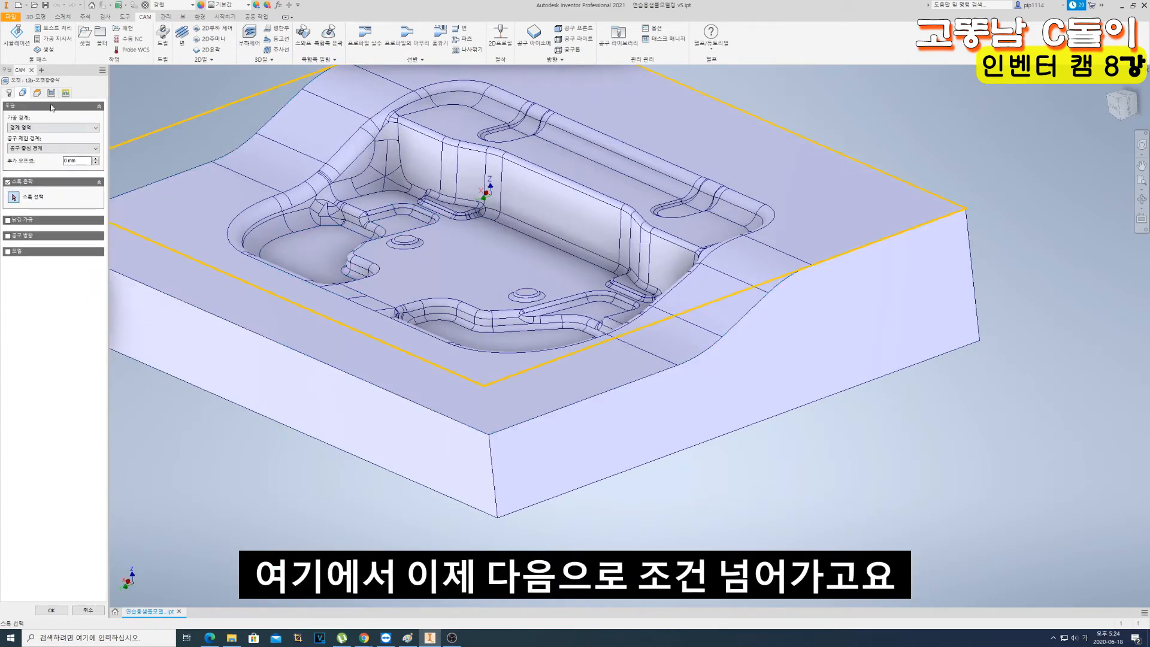
scroll(333, 216, "down", 3)
scroll(329, 215, "down", 3)
scroll(236, 162, "up", 6)
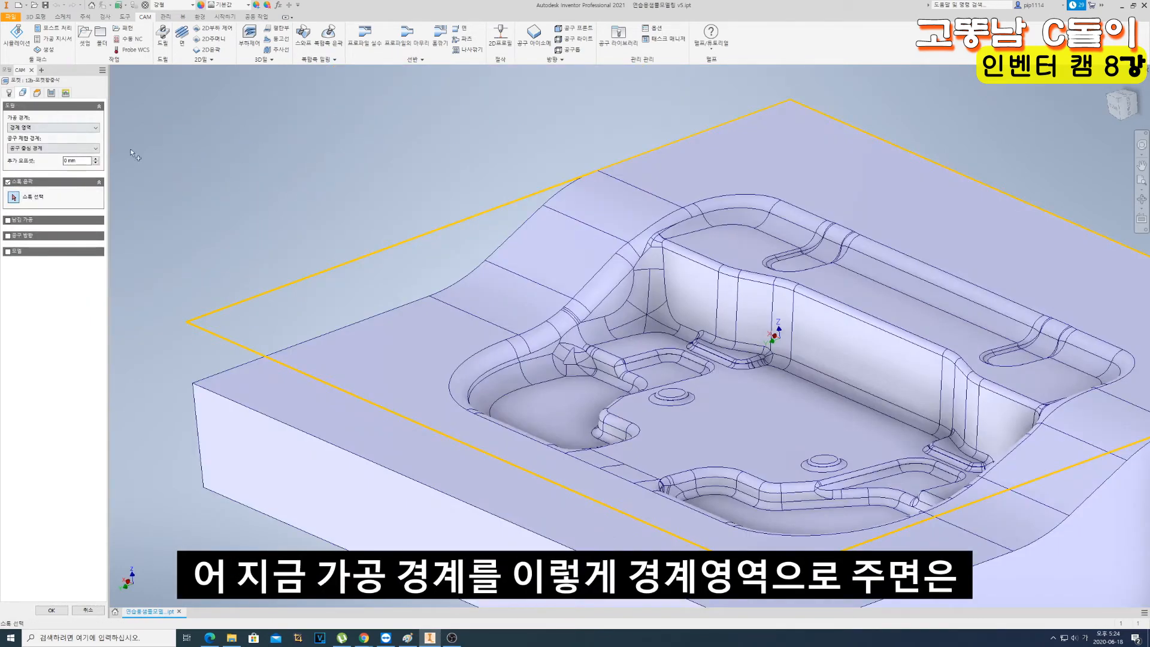
scroll(491, 235, "down", 5)
scroll(666, 232, "up", 4)
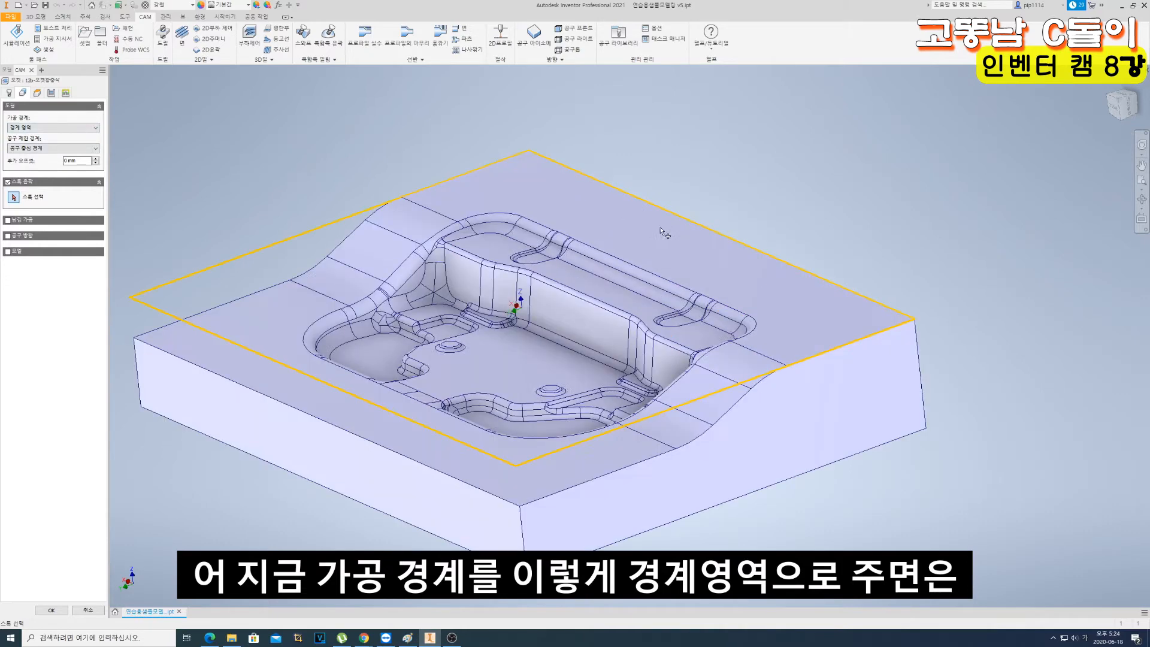
left_click(46, 128)
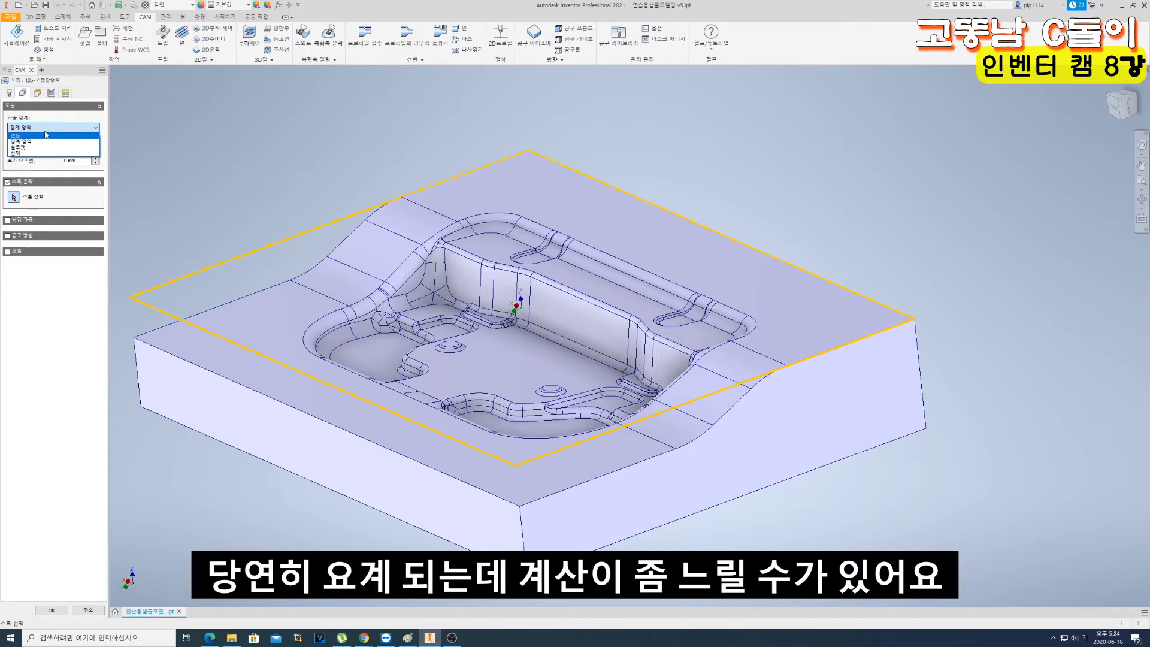
left_click(38, 154)
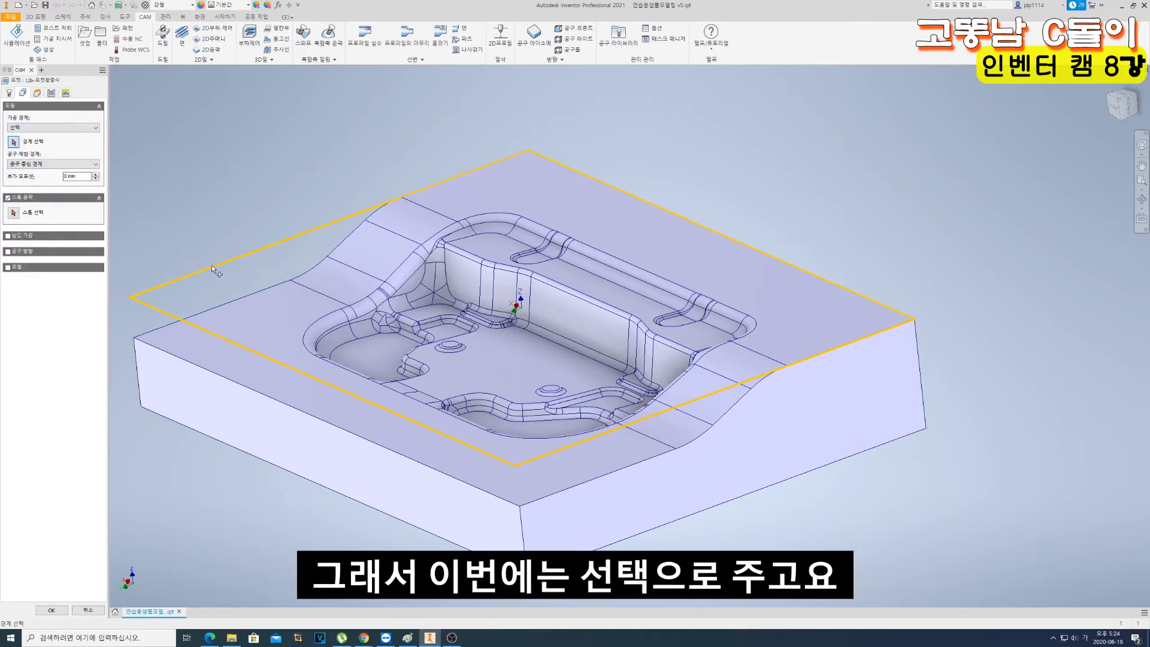
left_click(8, 197)
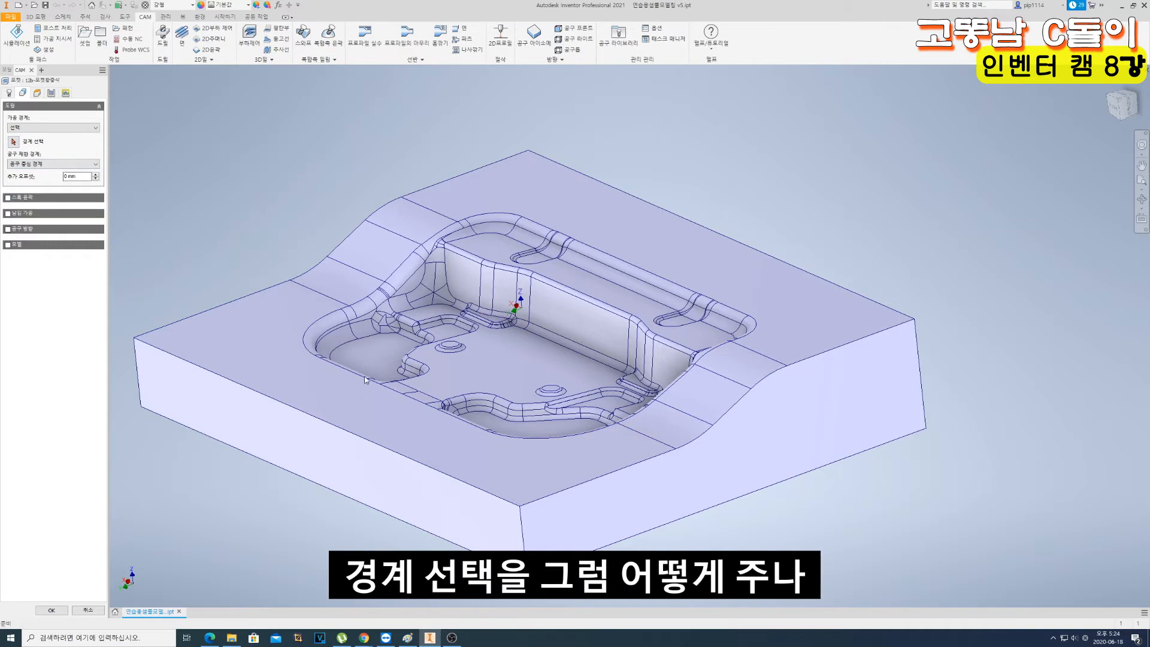
- Select the pocket's outer rim edge loop as the machining boundary
left_click(13, 142)
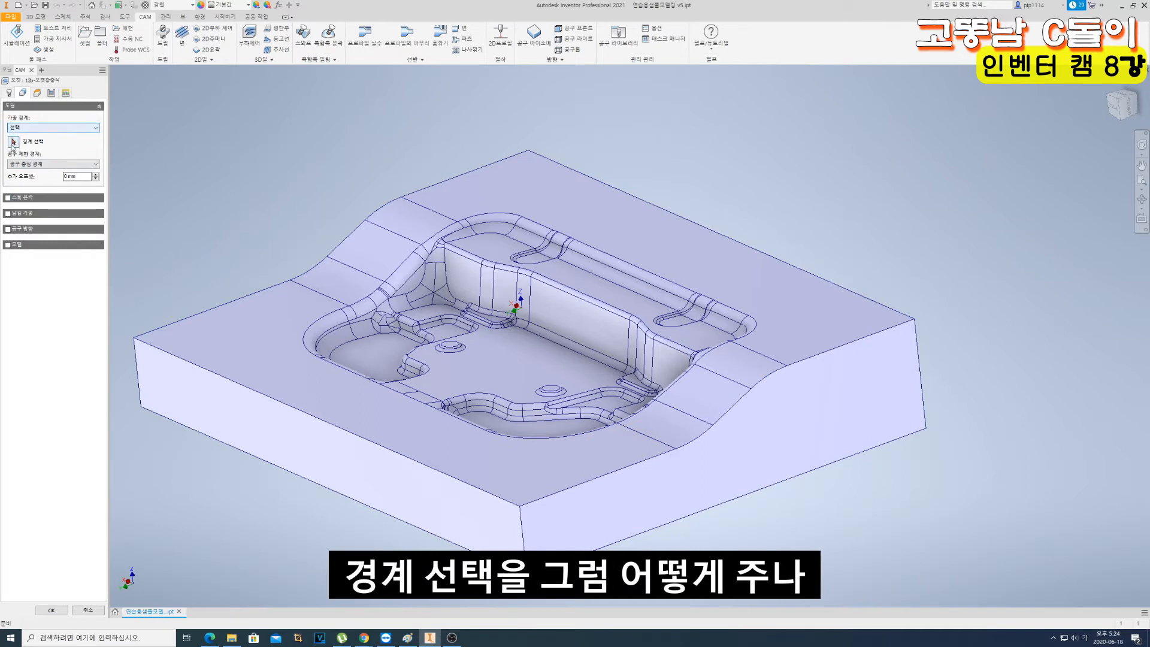
left_click(322, 363)
middle_click_drag(472, 358, 472, 379)
- Examine the pocket and its selected boundary from the top view for areas that need rest machining
left_click(1125, 96)
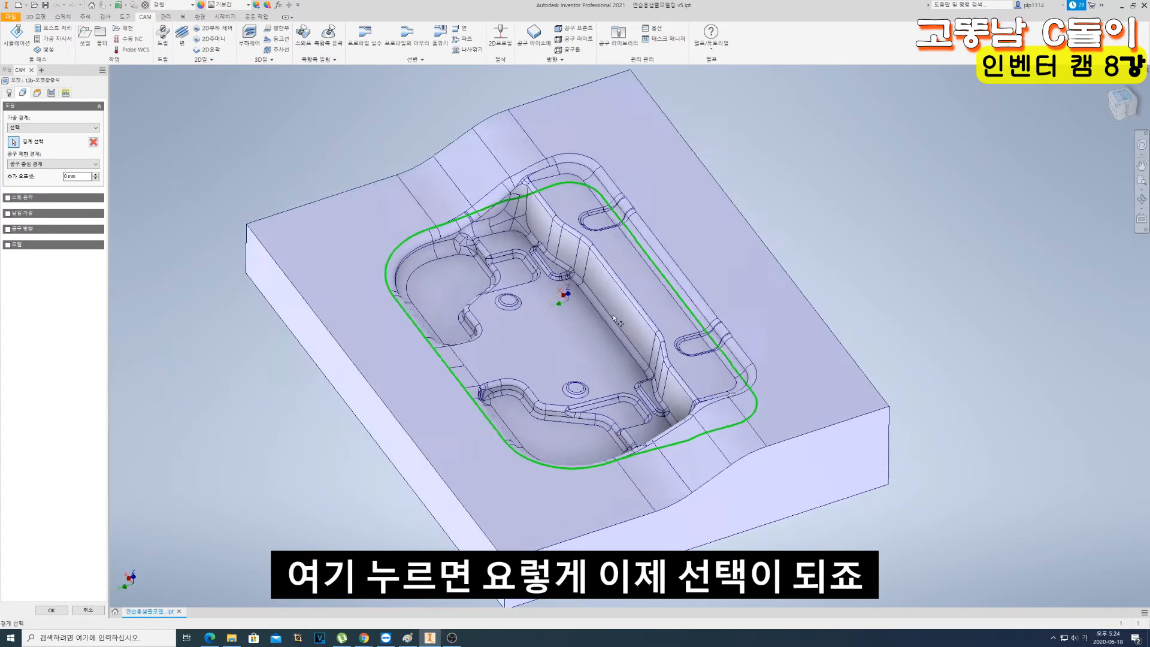
scroll(689, 371, "down", 5)
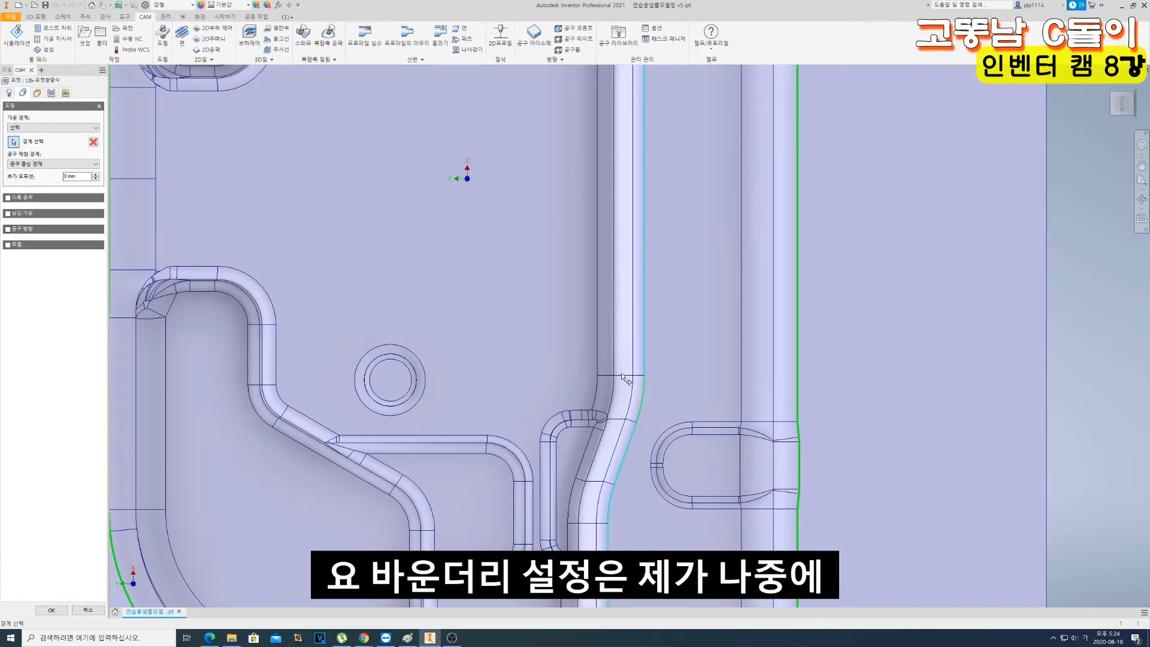
scroll(623, 377, "up", 10)
scroll(602, 364, "down", 1)
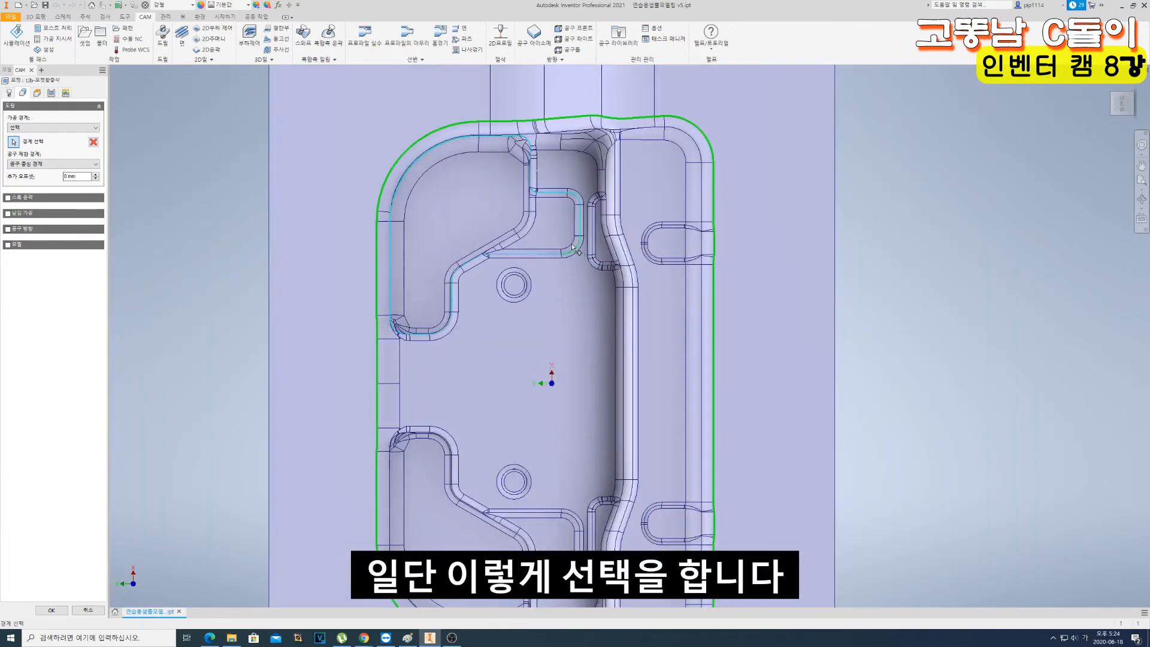
scroll(607, 269, "down", 2)
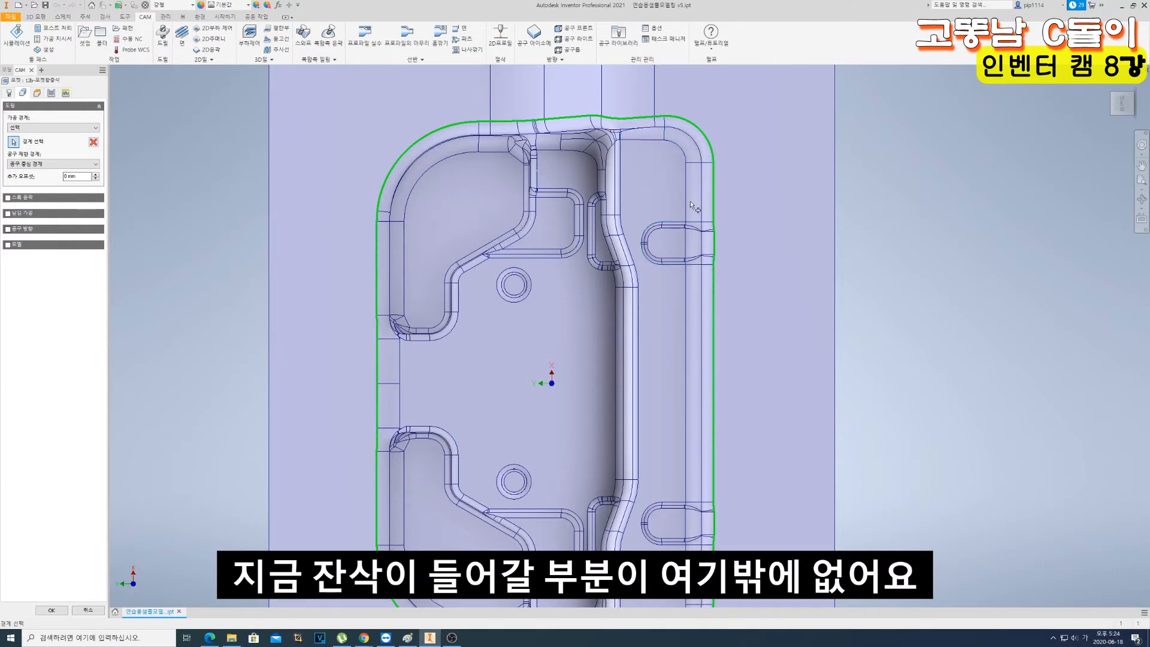
scroll(689, 198, "up", 5)
scroll(641, 257, "down", 2)
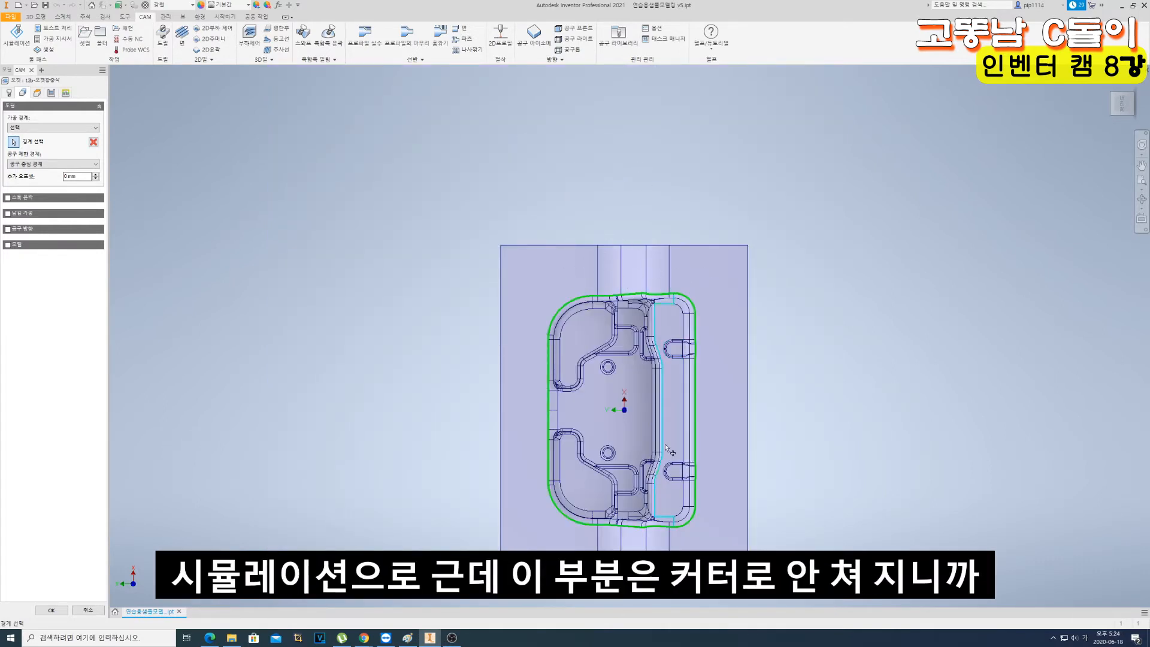
scroll(666, 437, "down", 2)
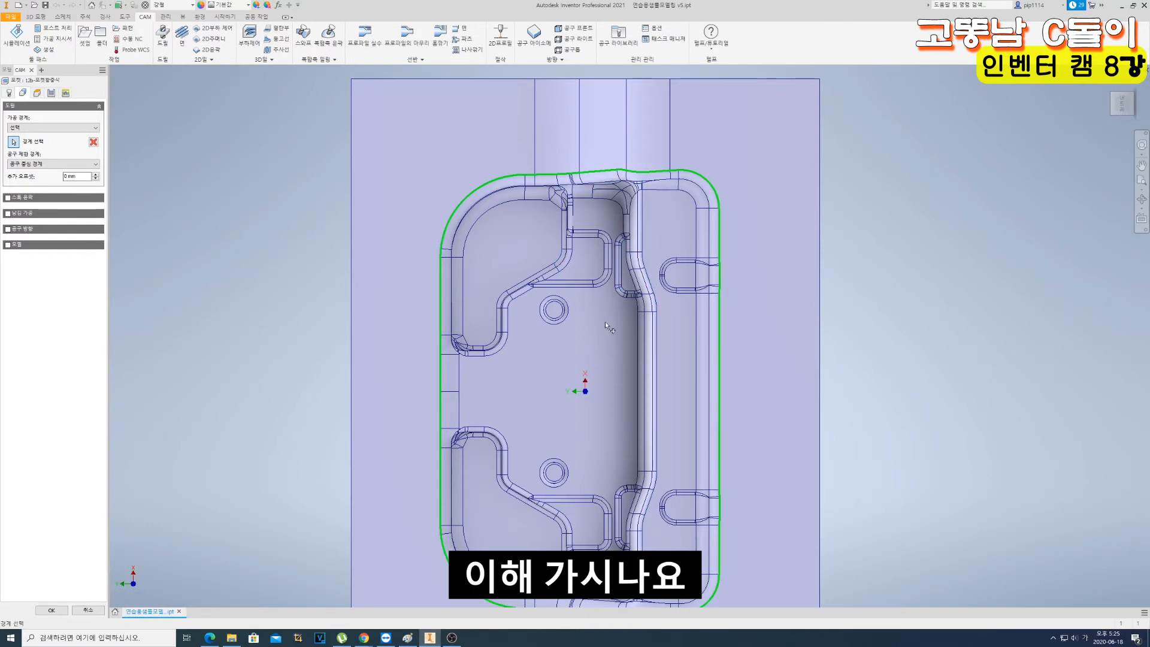
scroll(602, 312, "up", 6)
scroll(601, 311, "down", 6)
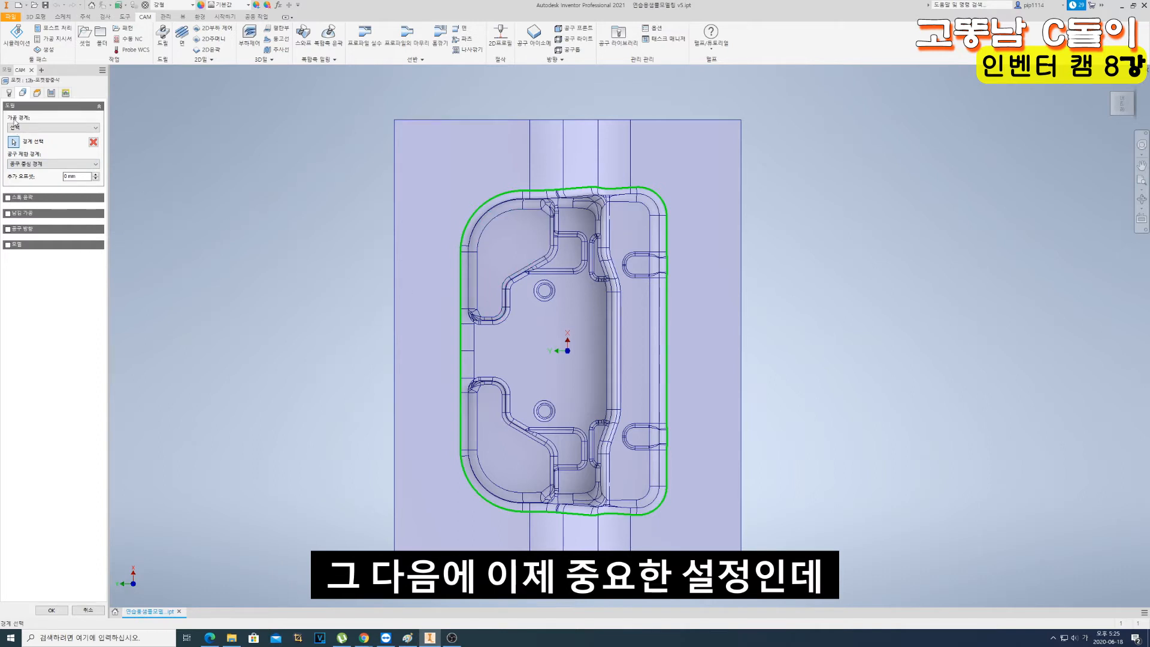
- Enable rest machining based on the preceding operation (앞의 조작에서), include the setup stock (스톡 설정부터), and keep the cusp-ignoring adjustment (첨단을 무시)
left_click(8, 214)
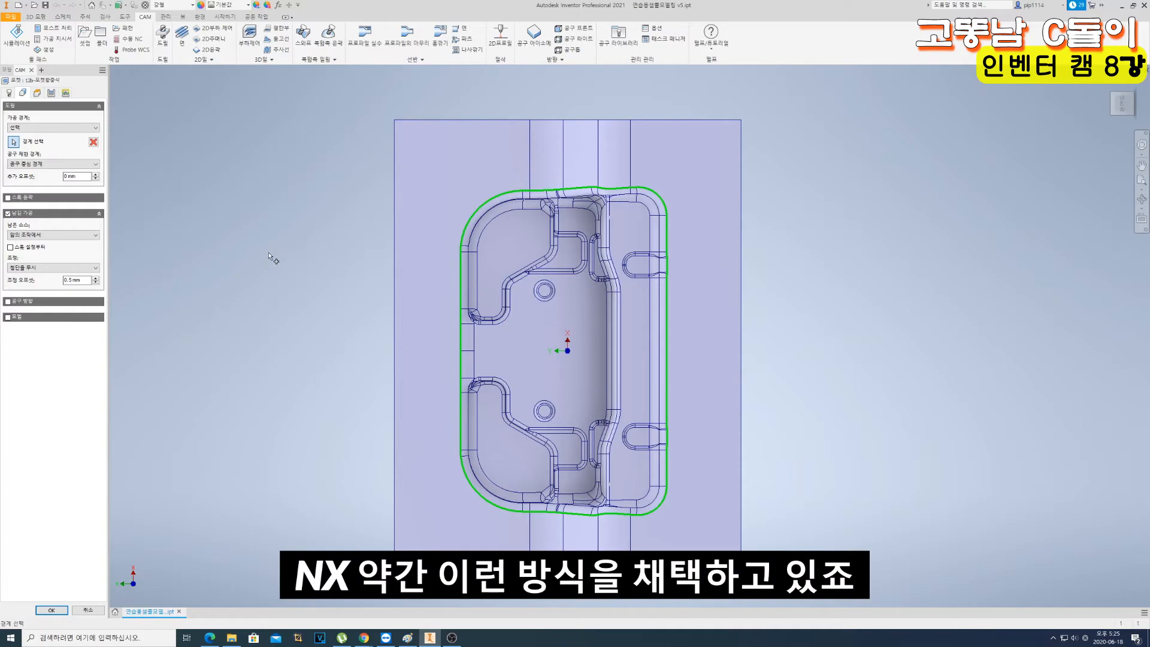
scroll(429, 325, "down", 3)
scroll(497, 319, "up", 6)
middle_click_drag(498, 319, 567, 284, "shift")
scroll(530, 298, "down", 3)
scroll(584, 333, "up", 4)
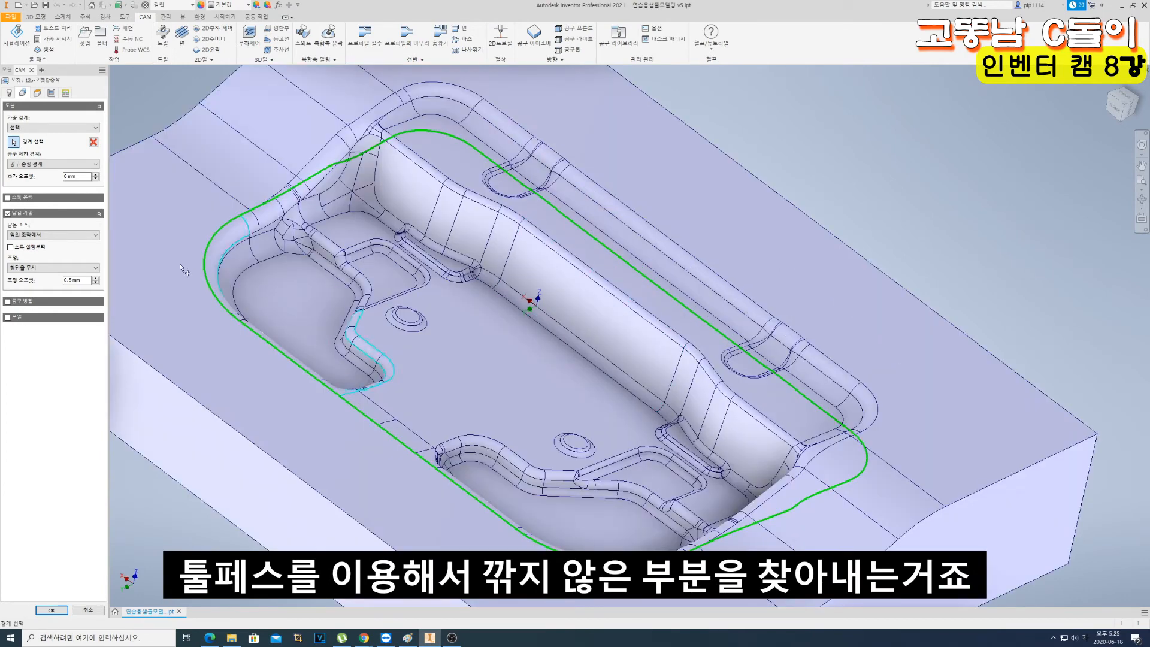
left_click(69, 235)
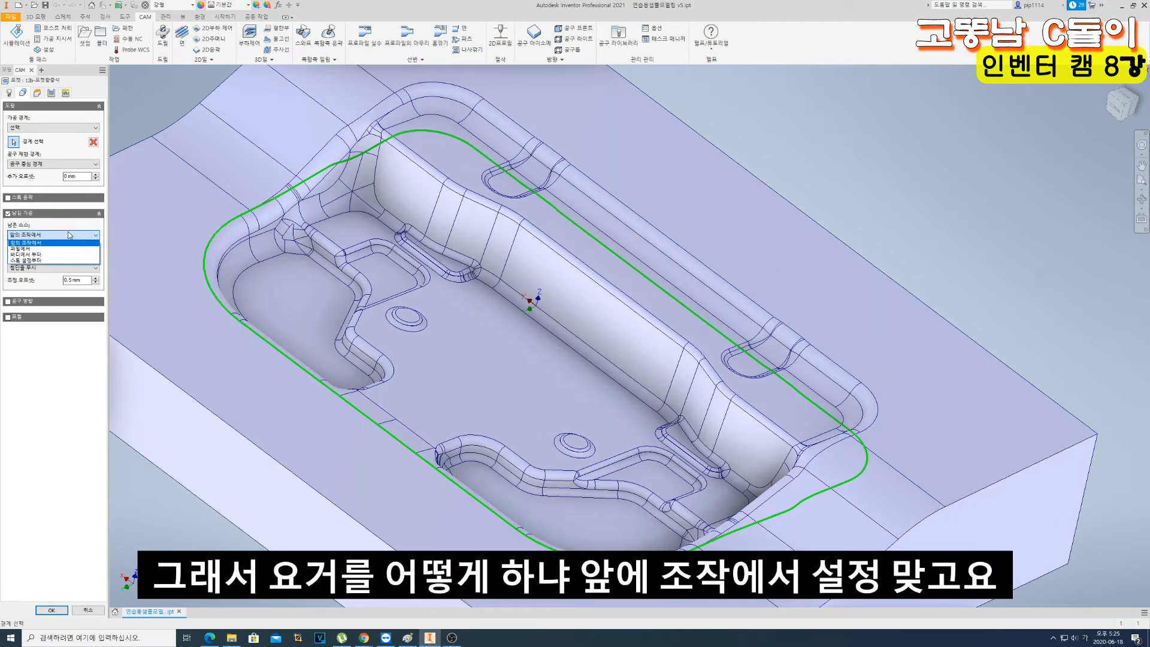
left_click(66, 242)
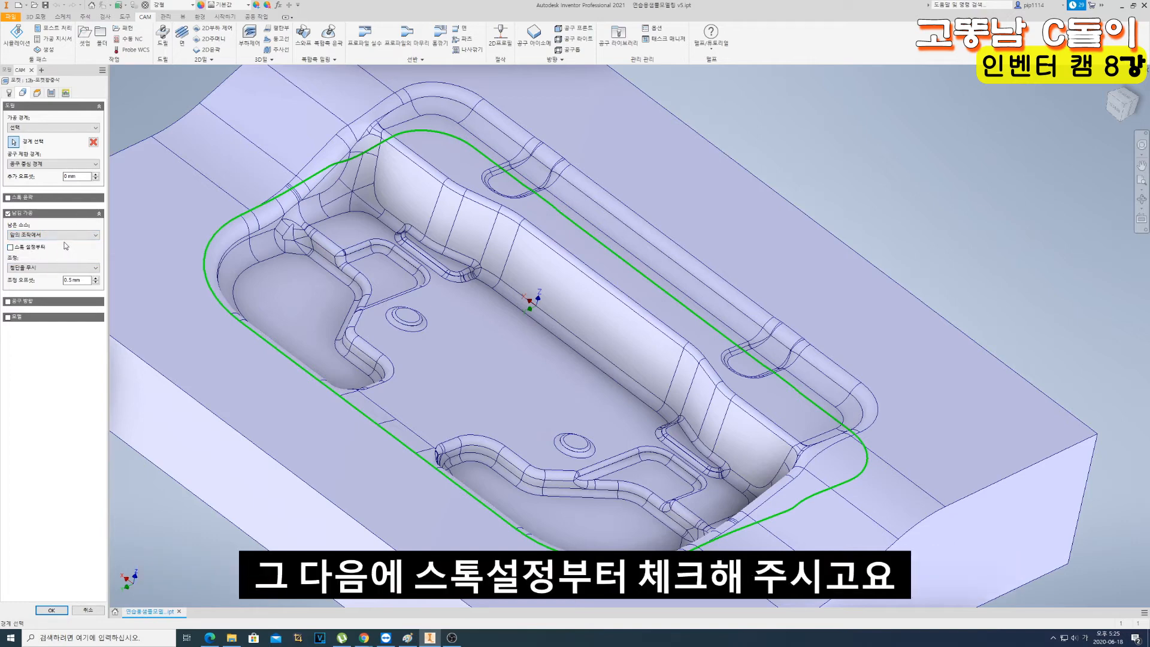
left_click(40, 267)
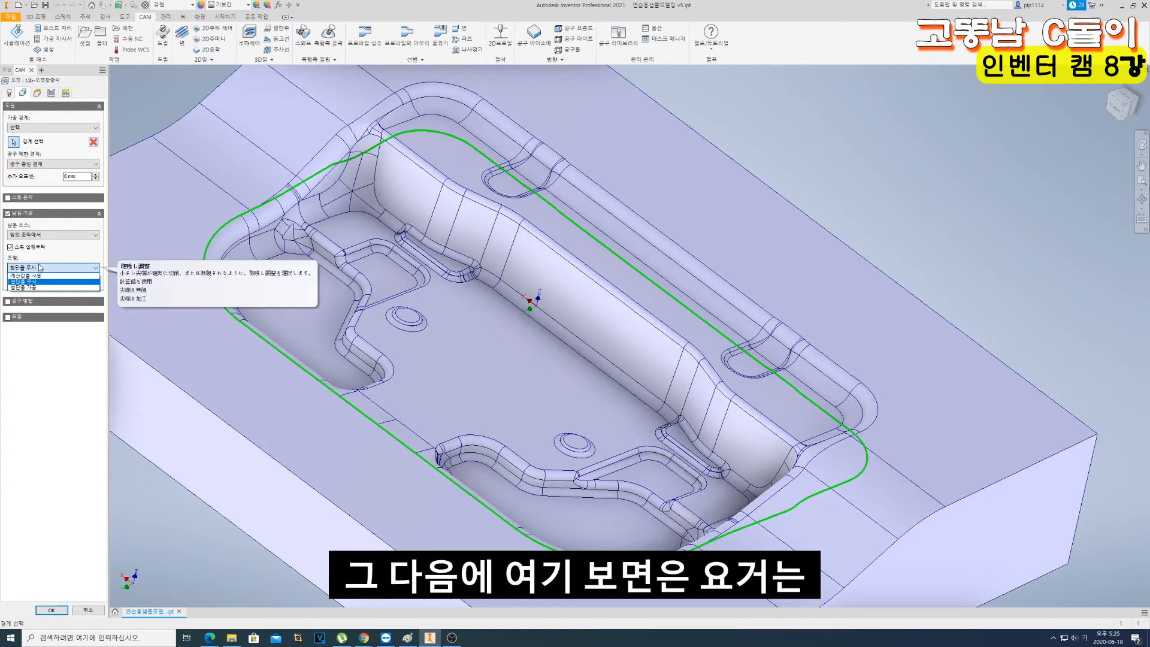
left_click(54, 270)
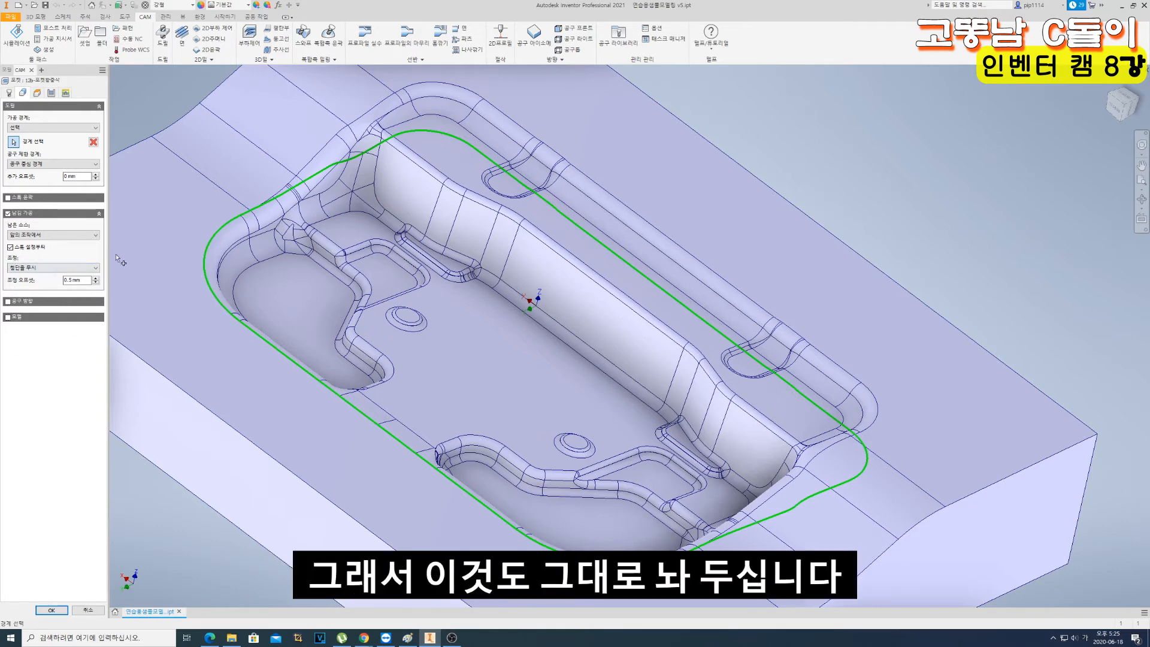
- Set the maximum manual stepover to 12/4 (3 mm) and the maximum roughing stepdown to 0.3 mm
left_click(37, 94)
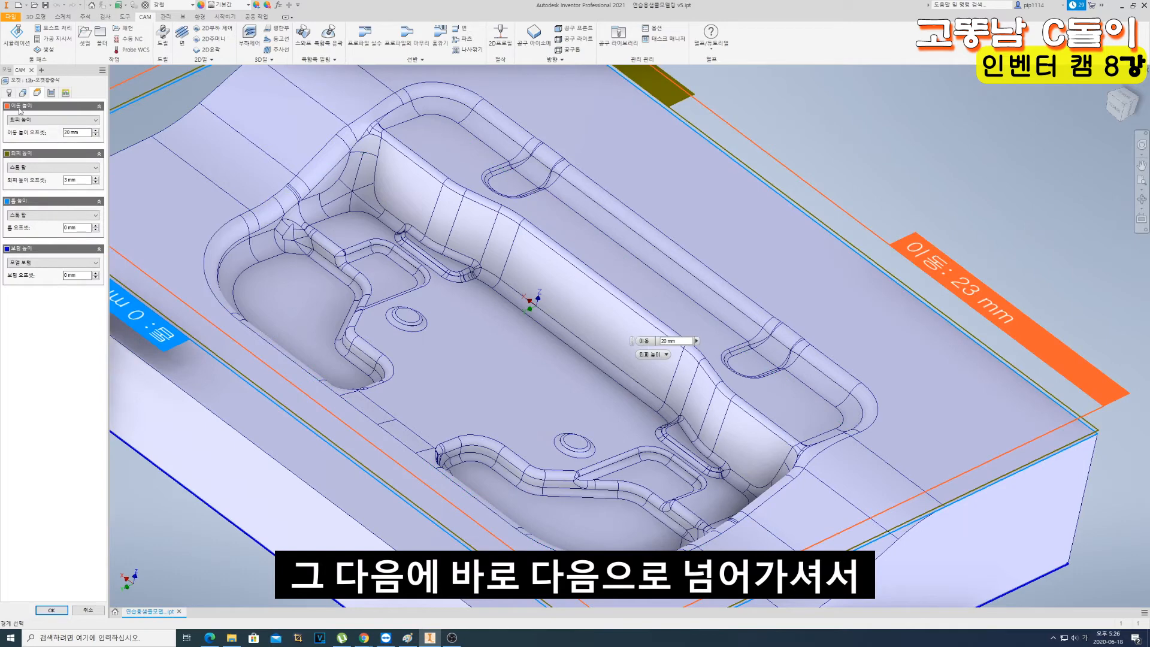
left_click(52, 93)
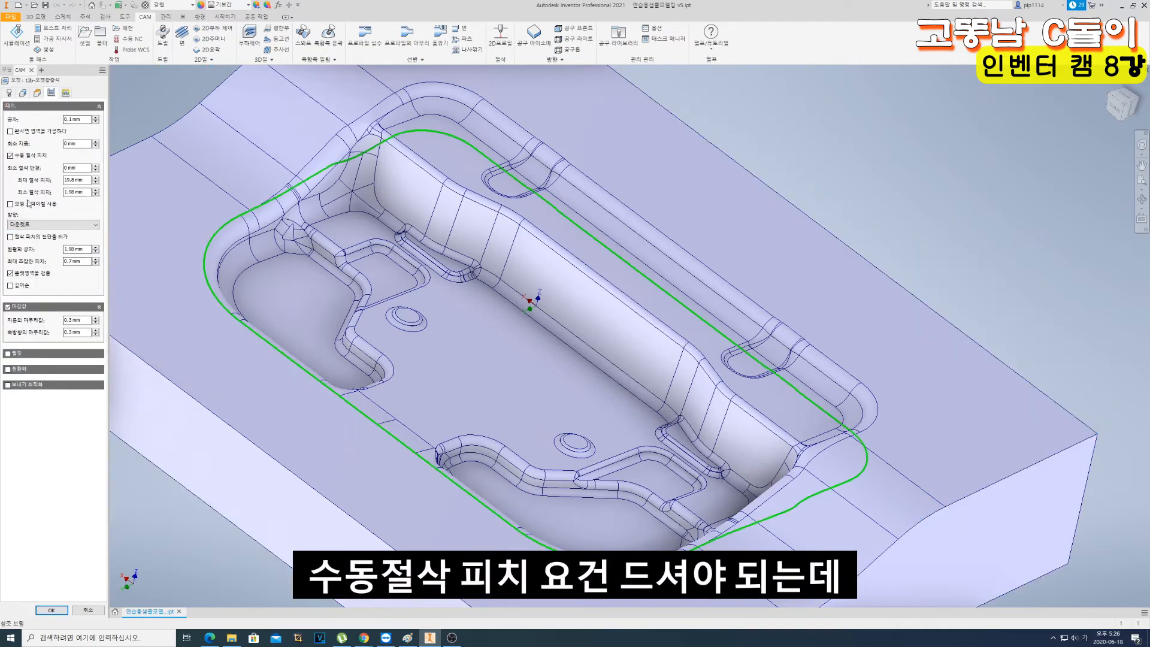
left_click_drag(75, 183, 56, 184)
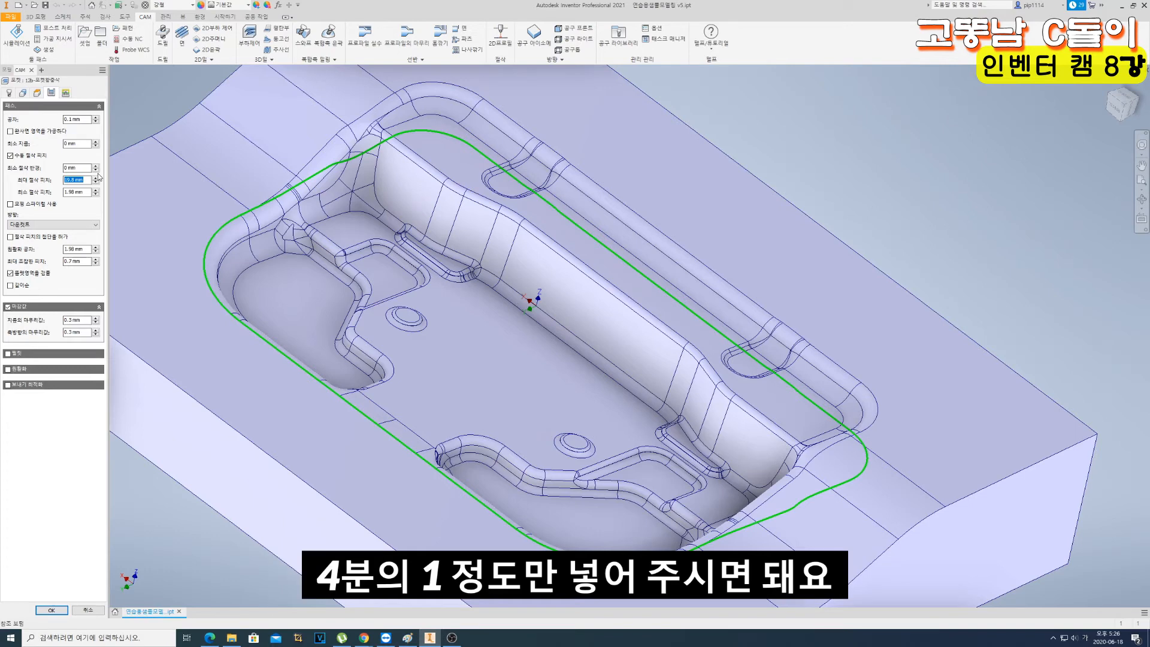
type("12/4")
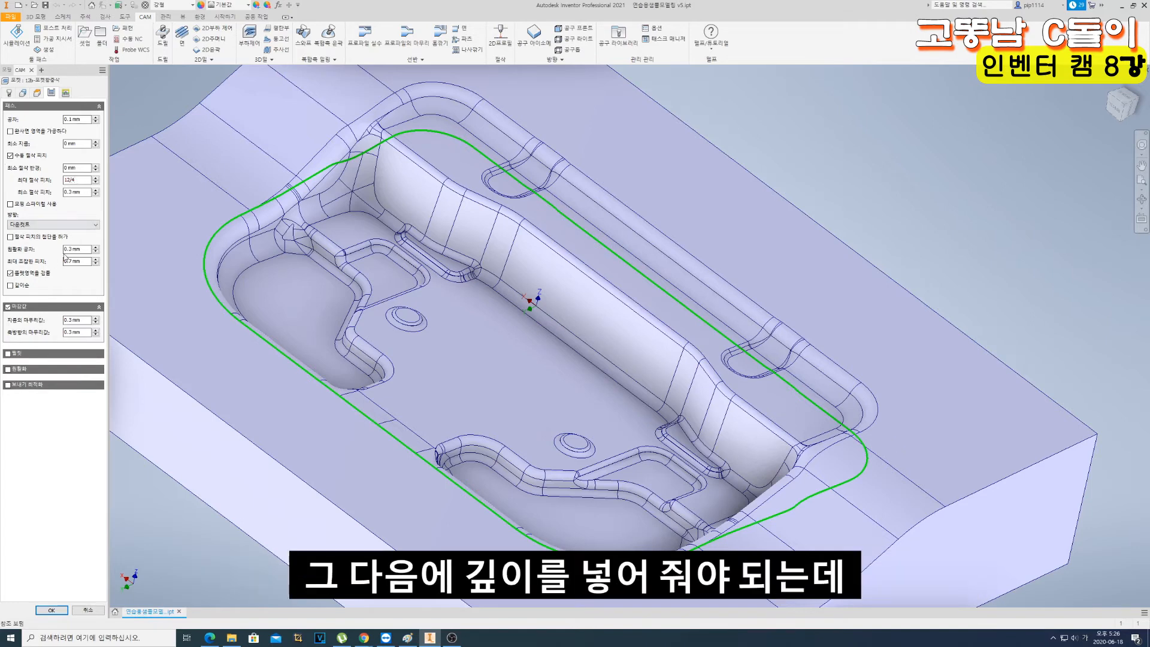
left_click_drag(85, 262, 44, 263)
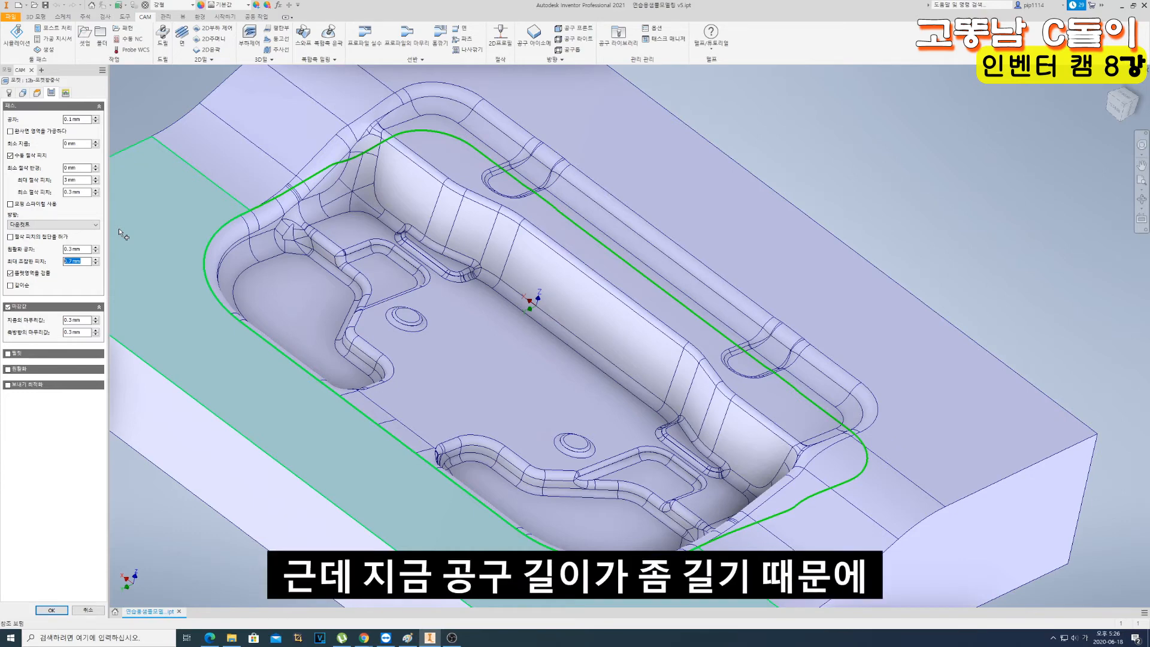
type("0.3")
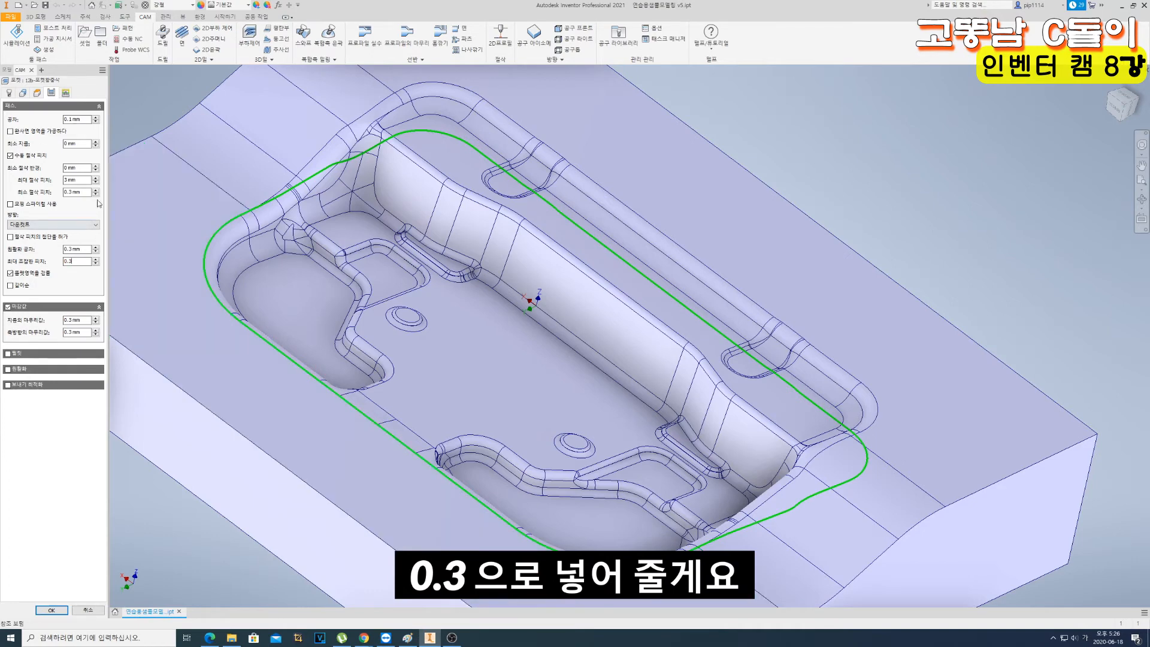
- Keep the ramp type that cuts in from outside the stock (바깥쪽 스톡을 잘라 넣다) and accept the operation to calculate its toolpath
left_click(65, 93)
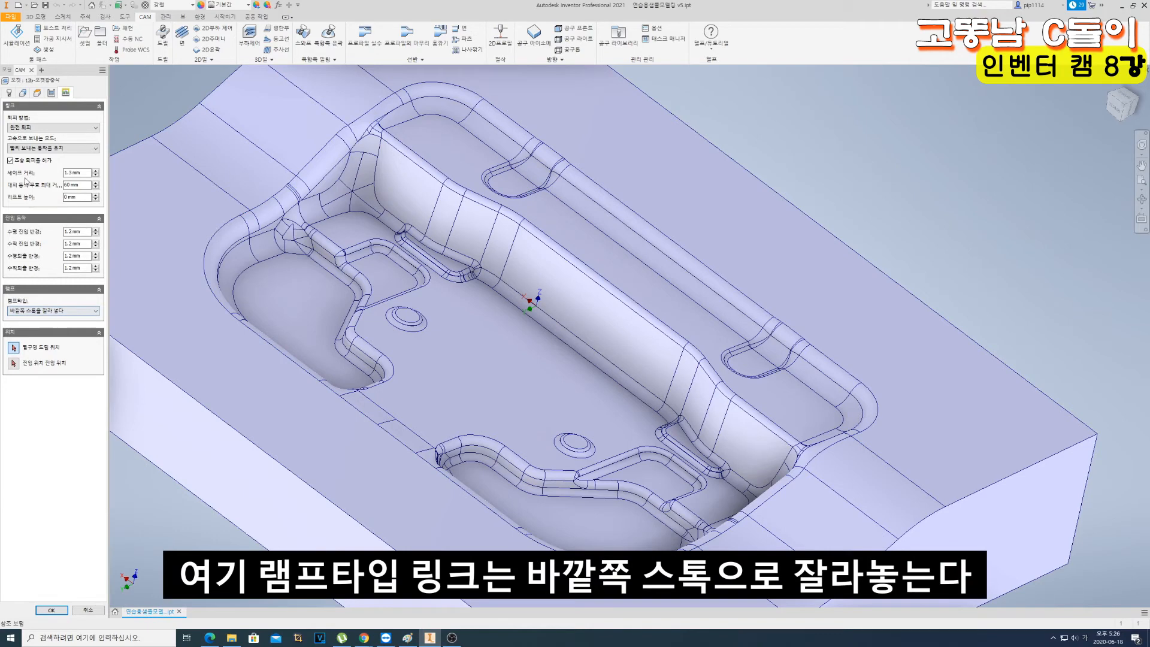
left_click(60, 311)
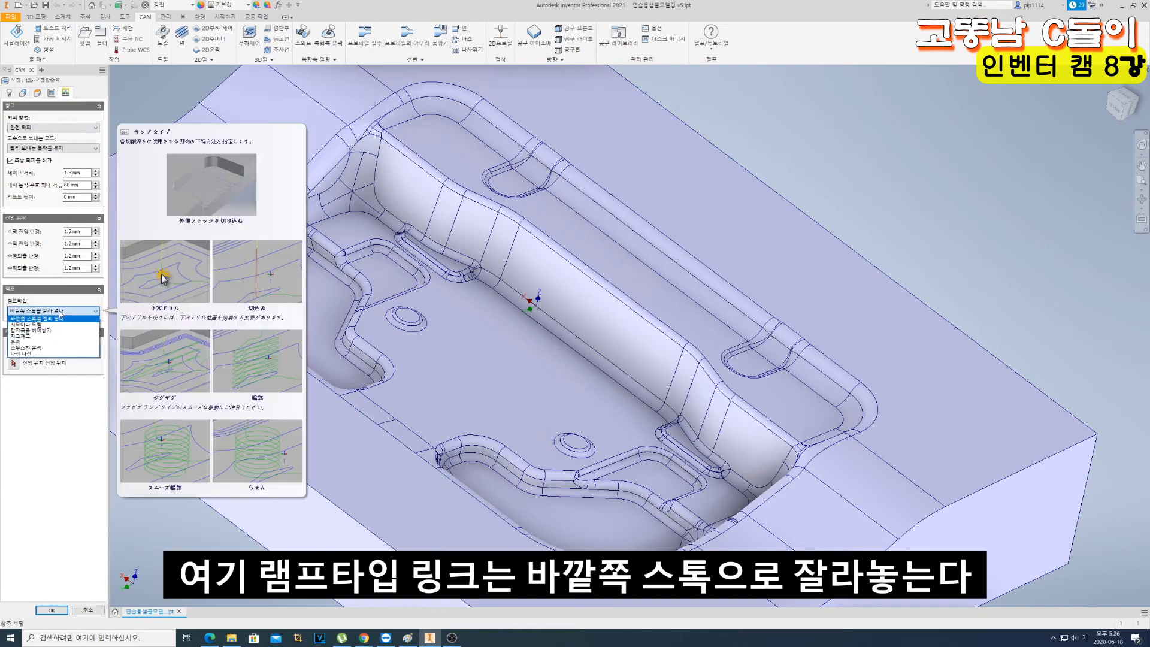
left_click(64, 311)
scroll(376, 235, "up", 5)
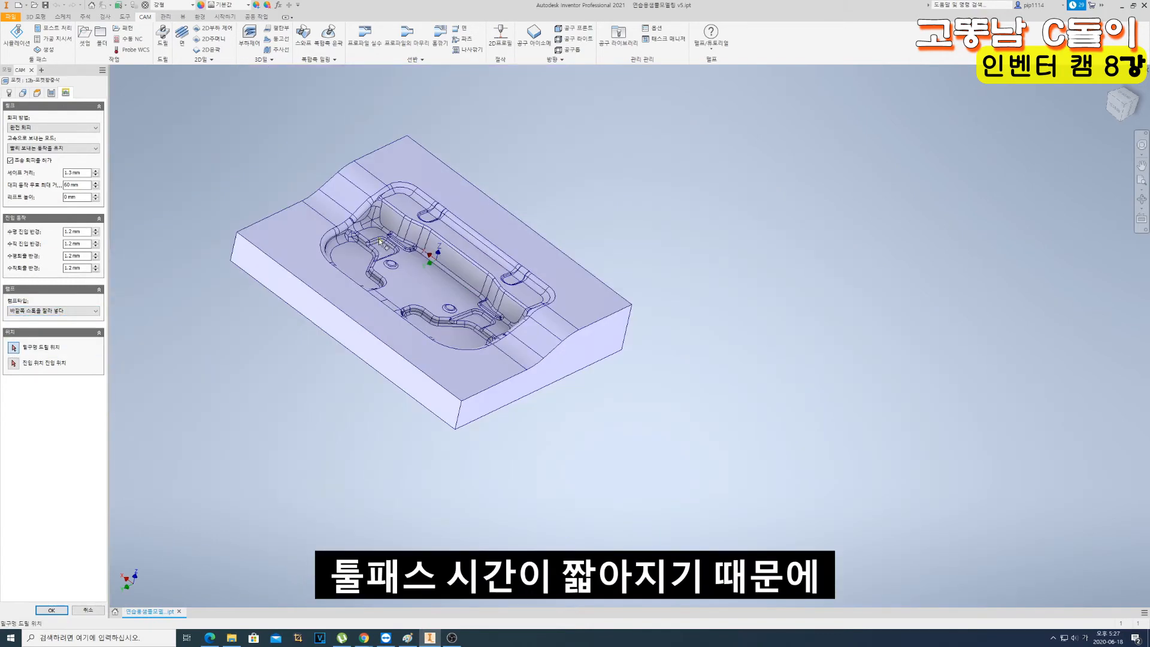
scroll(375, 245, "down", 3)
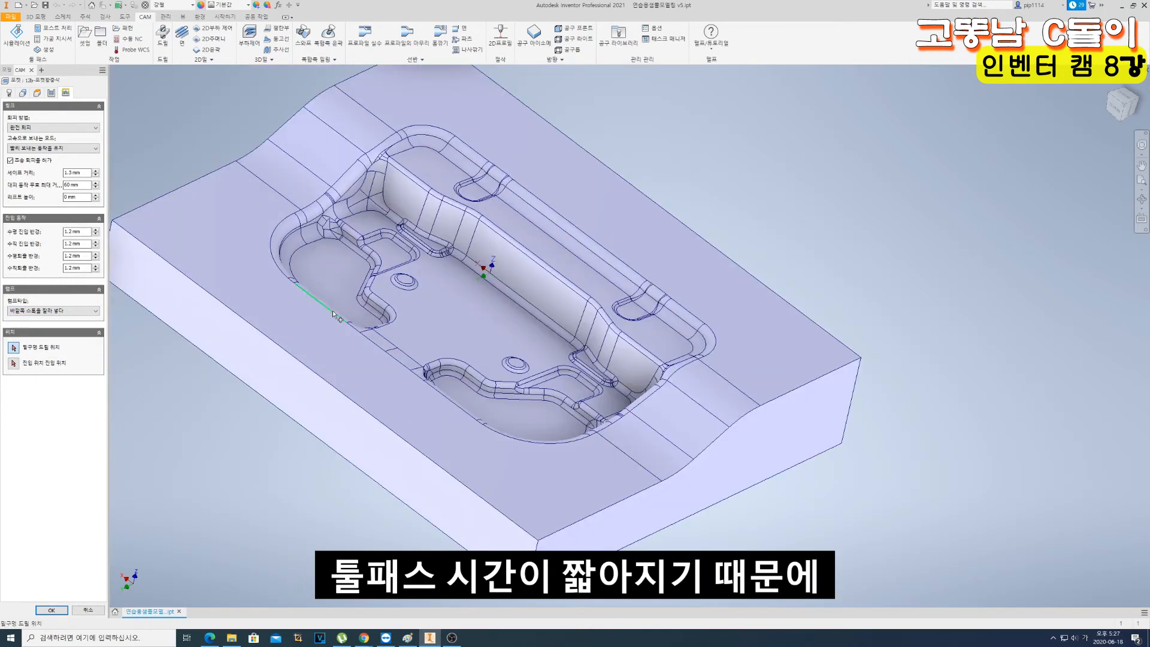
left_click(39, 313)
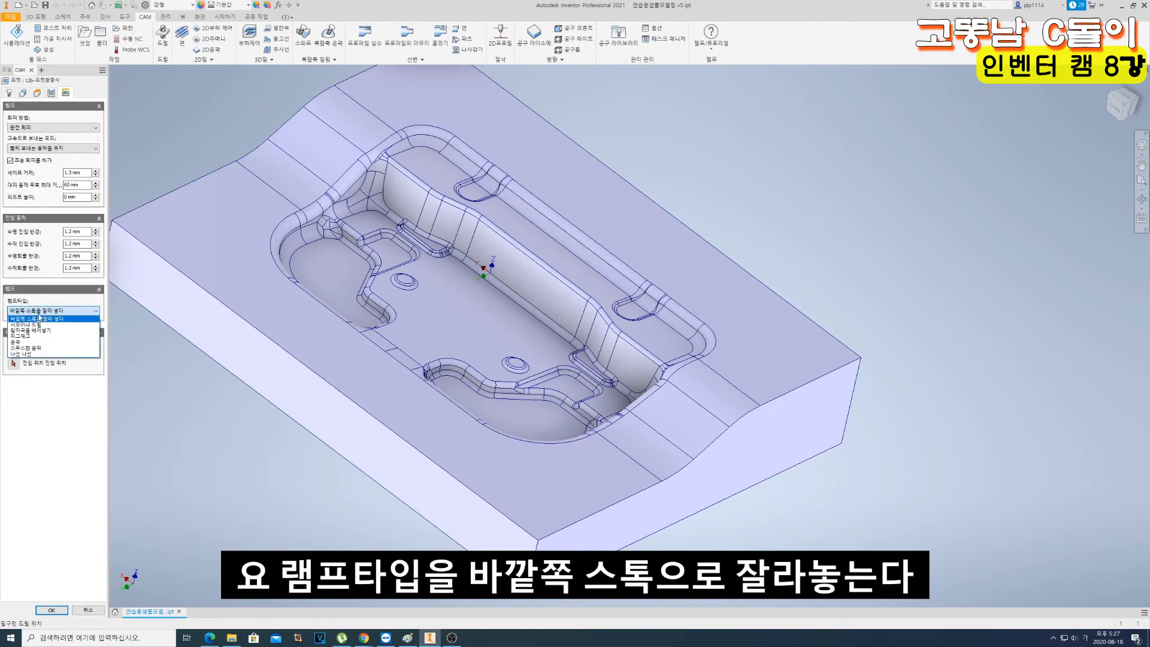
left_click(39, 320)
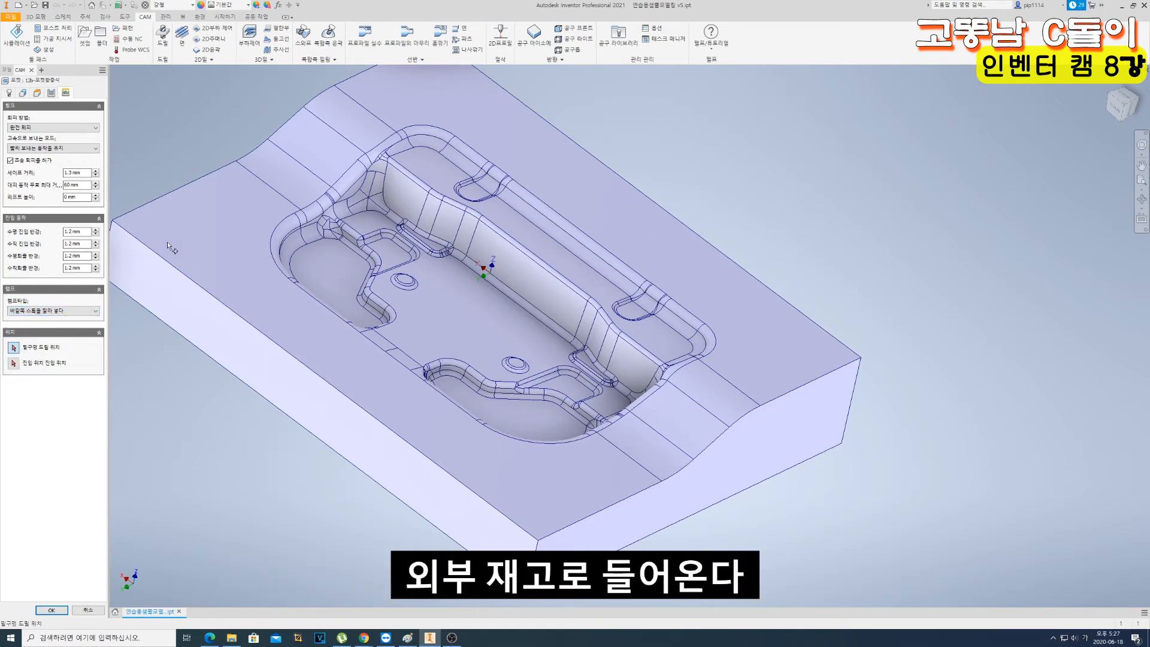
scroll(206, 300, "down", 3)
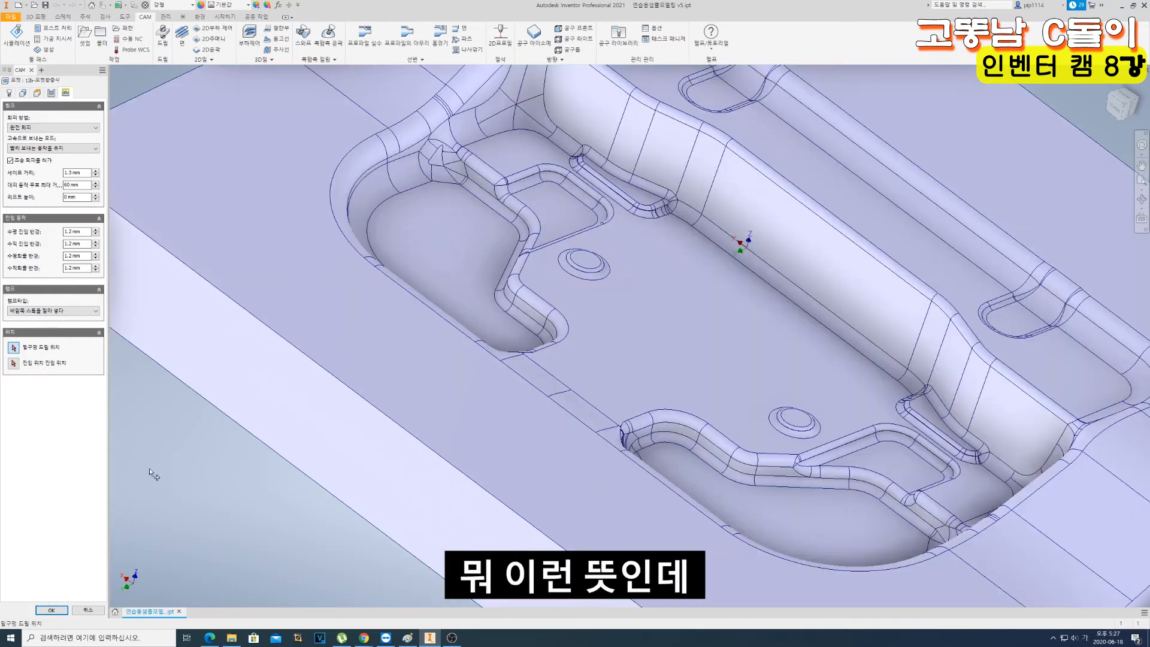
left_click(54, 609)
scroll(209, 431, "up", 7)
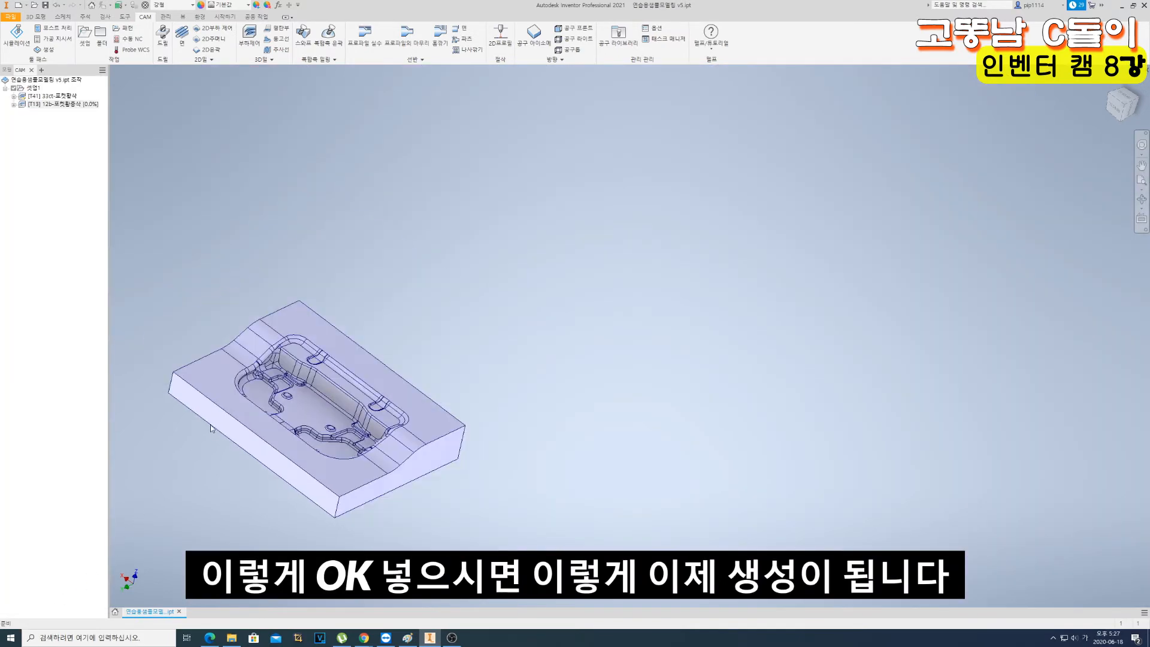
scroll(211, 434, "down", 3)
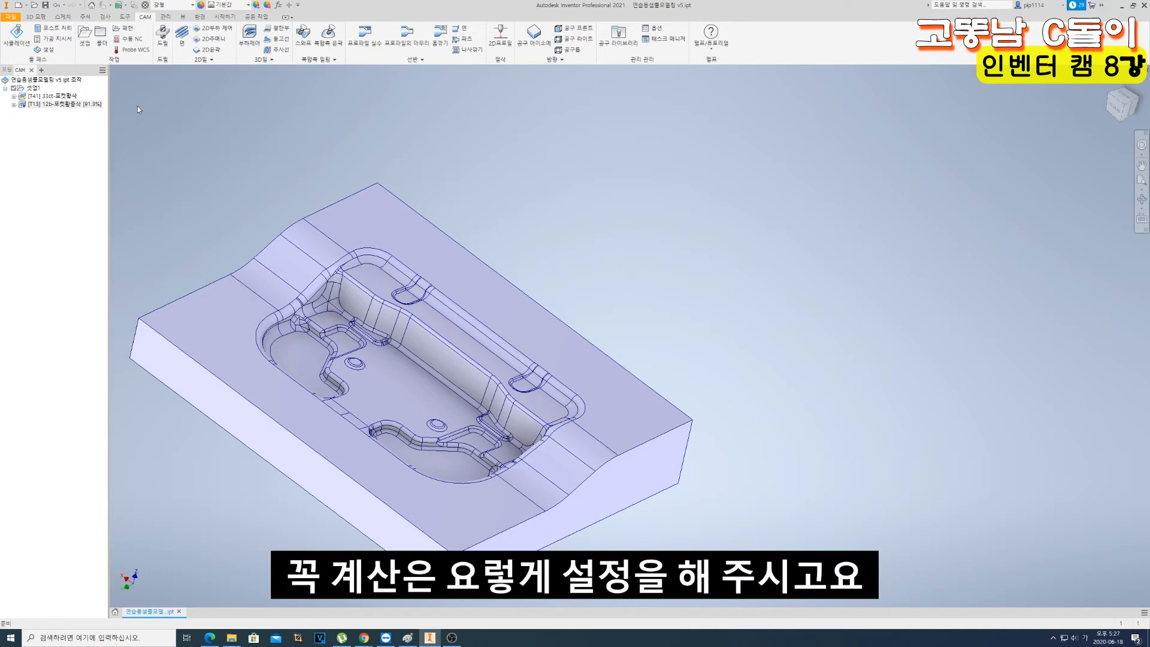
- Reopen the 12 mm ball mill pocket operation, set both finishing stock allowances to 0.5 mm, and recalculate the toolpath
left_click(29, 105)
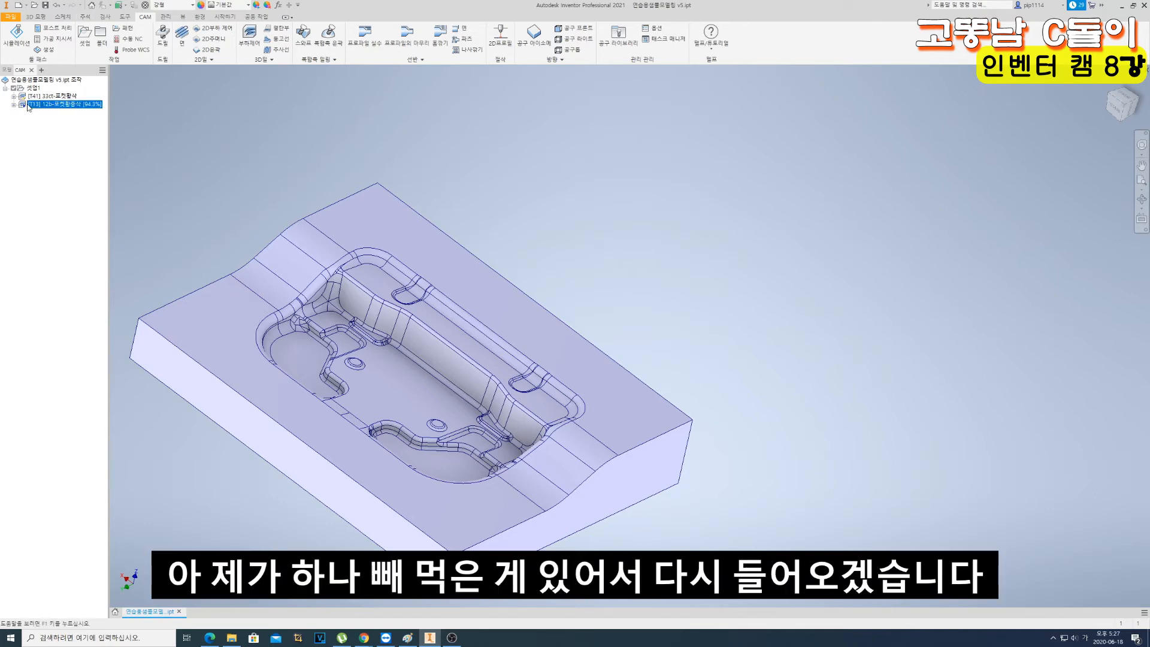
double_click(29, 105)
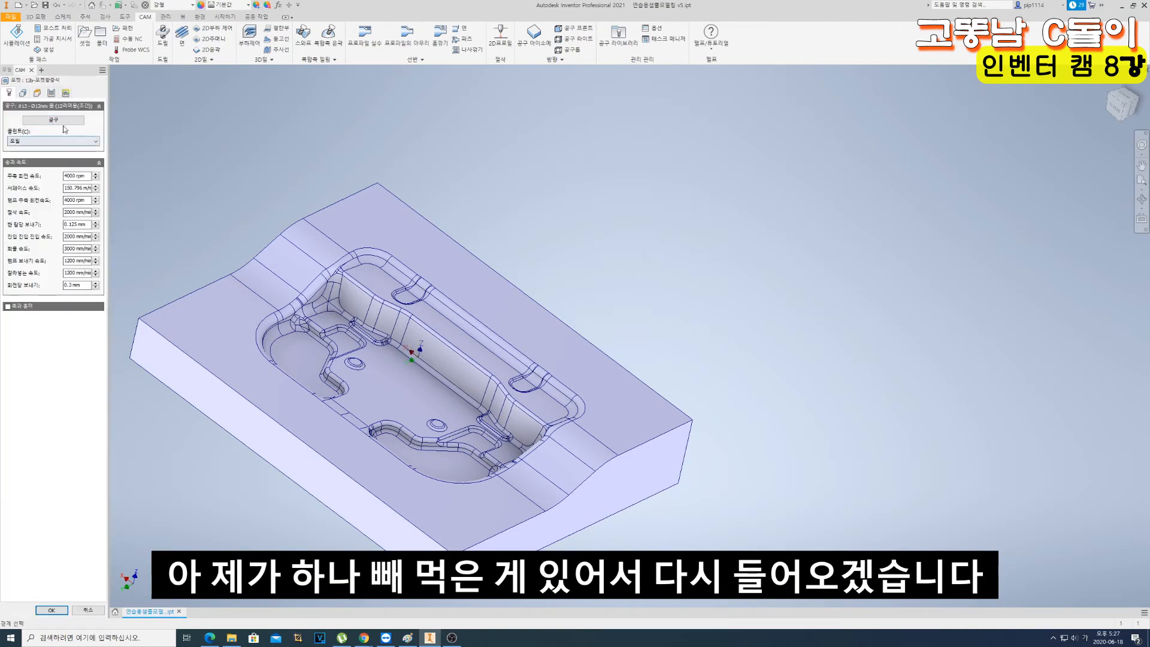
left_click(51, 93)
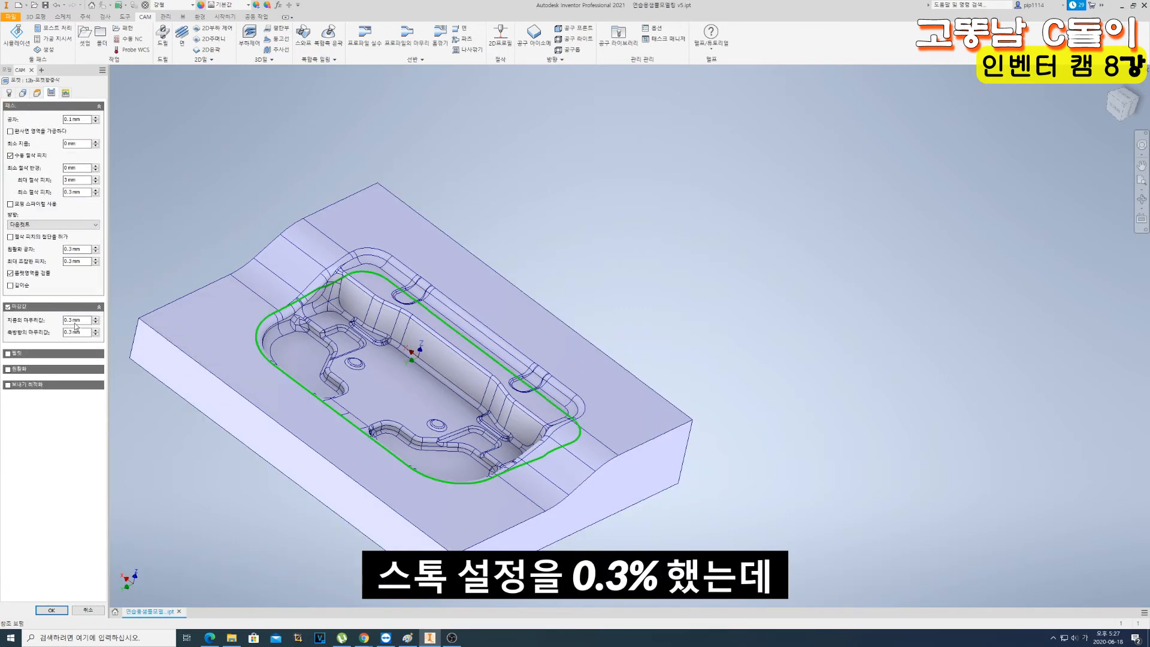
scroll(359, 339, "down", 5)
scroll(330, 304, "up", 6)
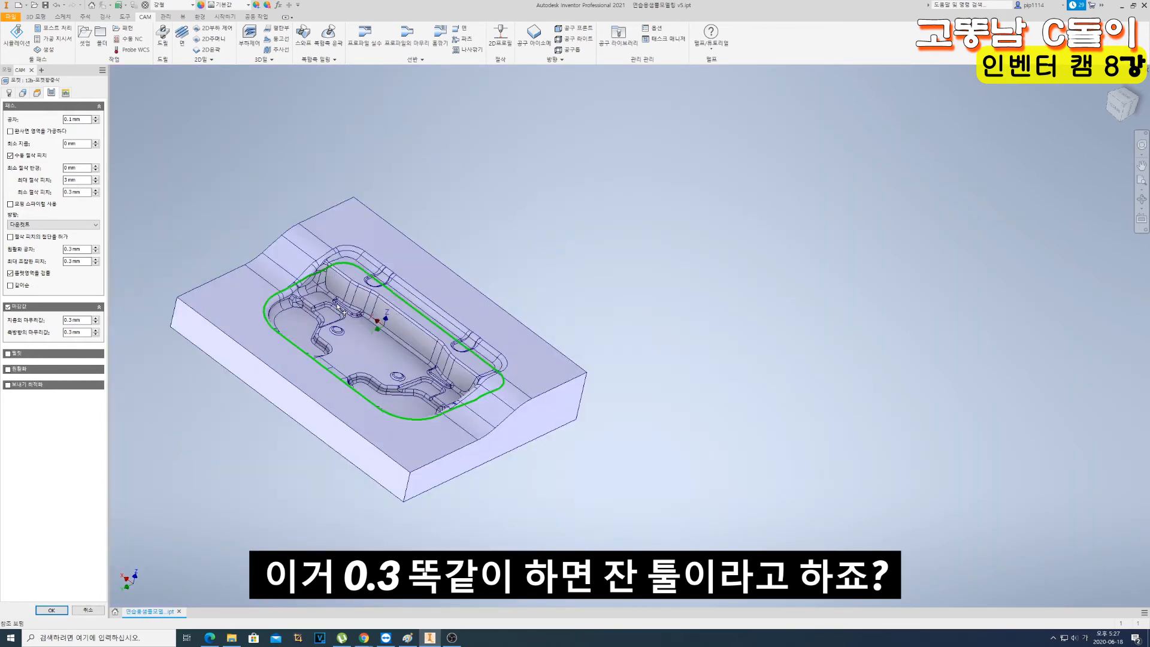
scroll(328, 314, "down", 7)
scroll(328, 318, "up", 5)
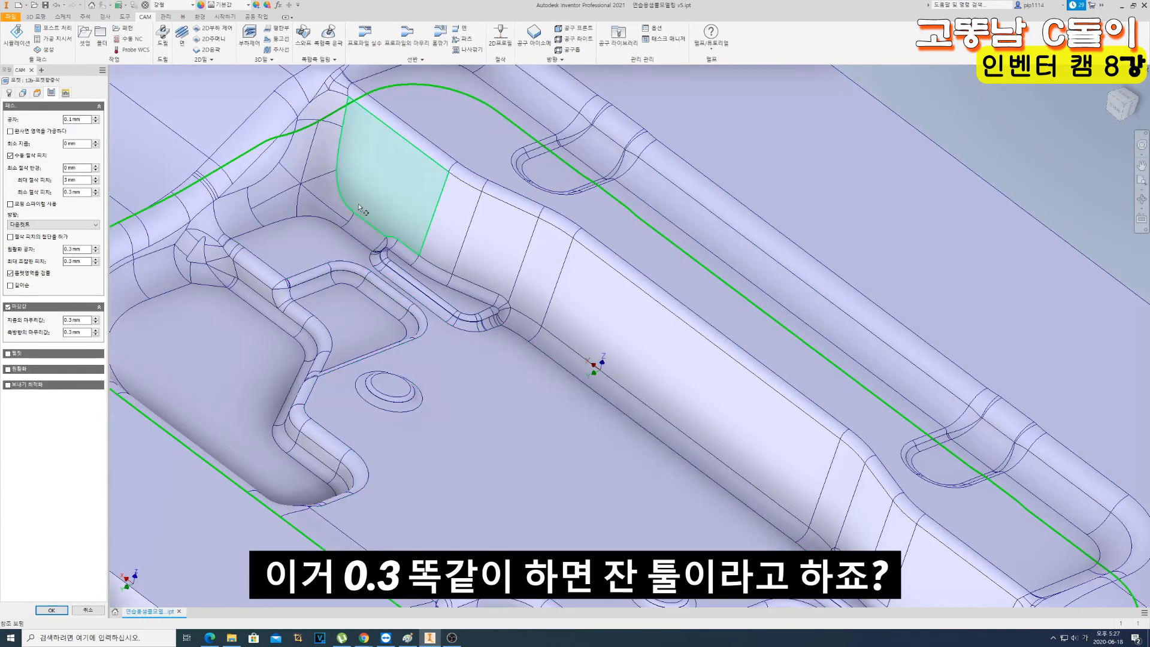
scroll(335, 207, "up", 5)
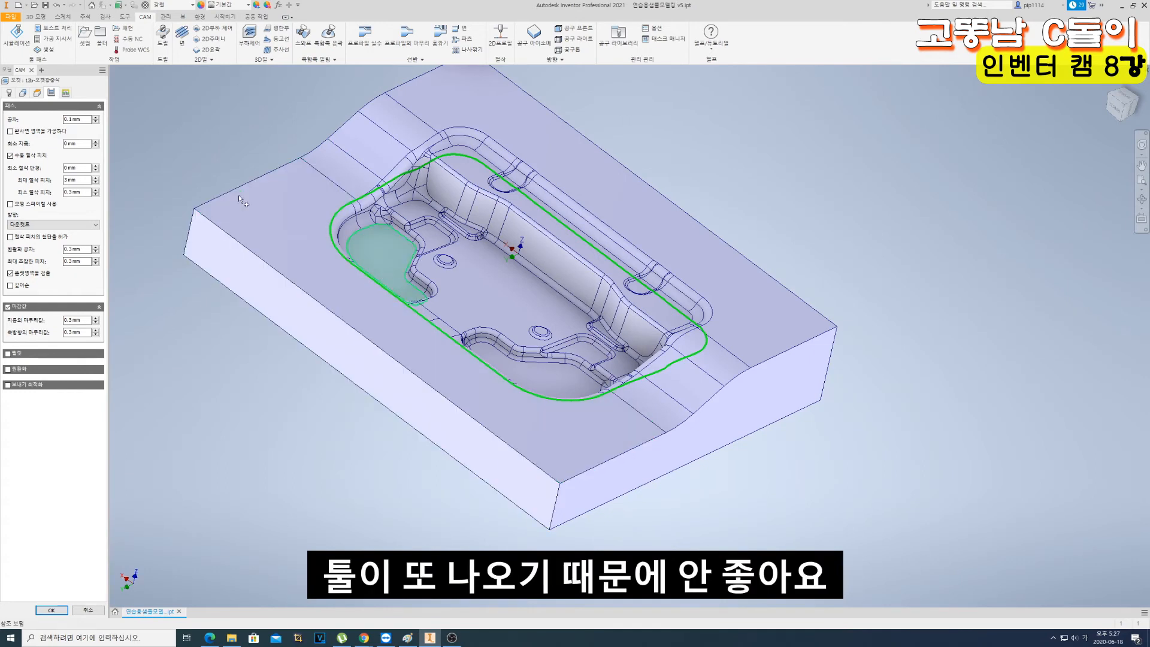
left_click(44, 321)
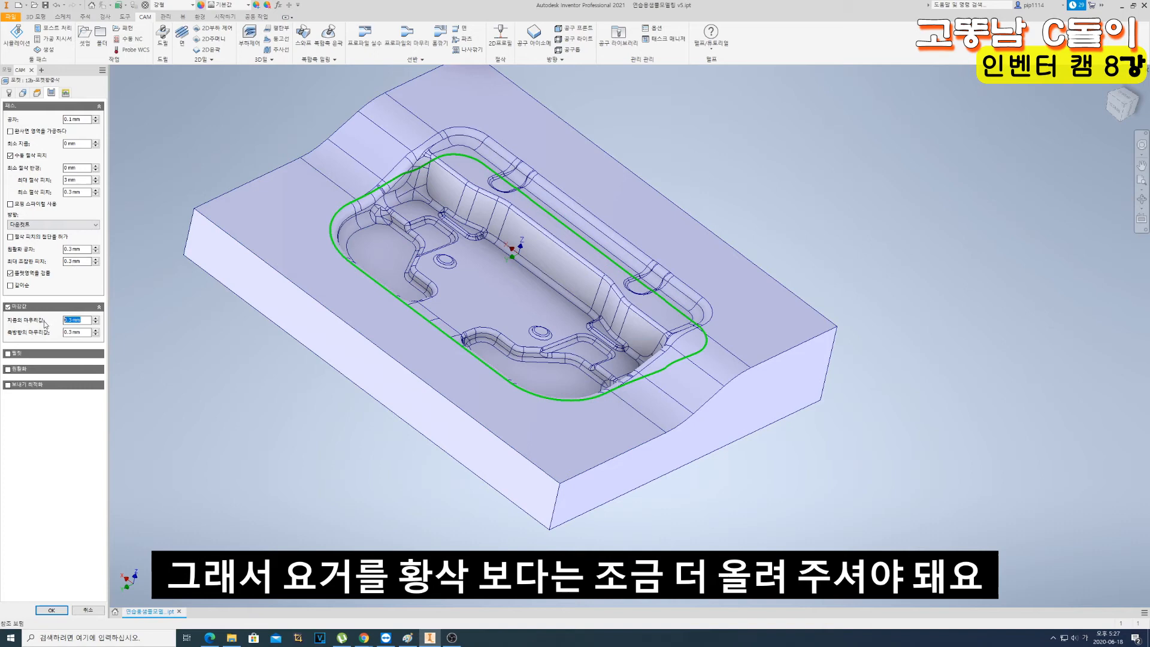
type("0.5")
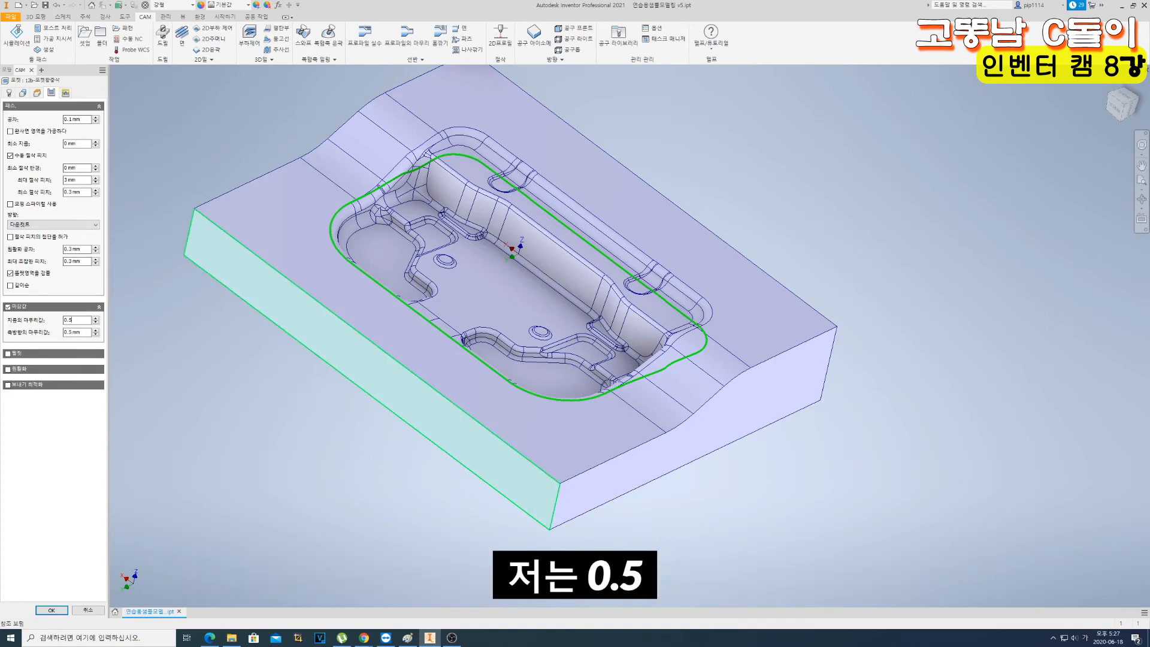
key("Return")
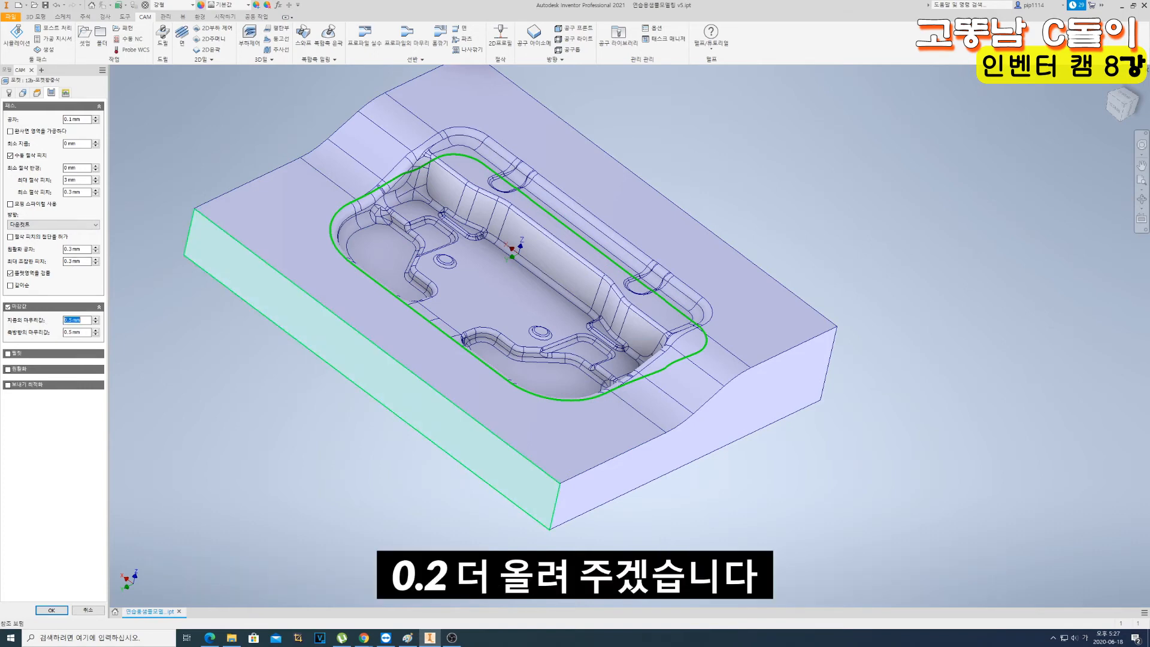
left_click(23, 93)
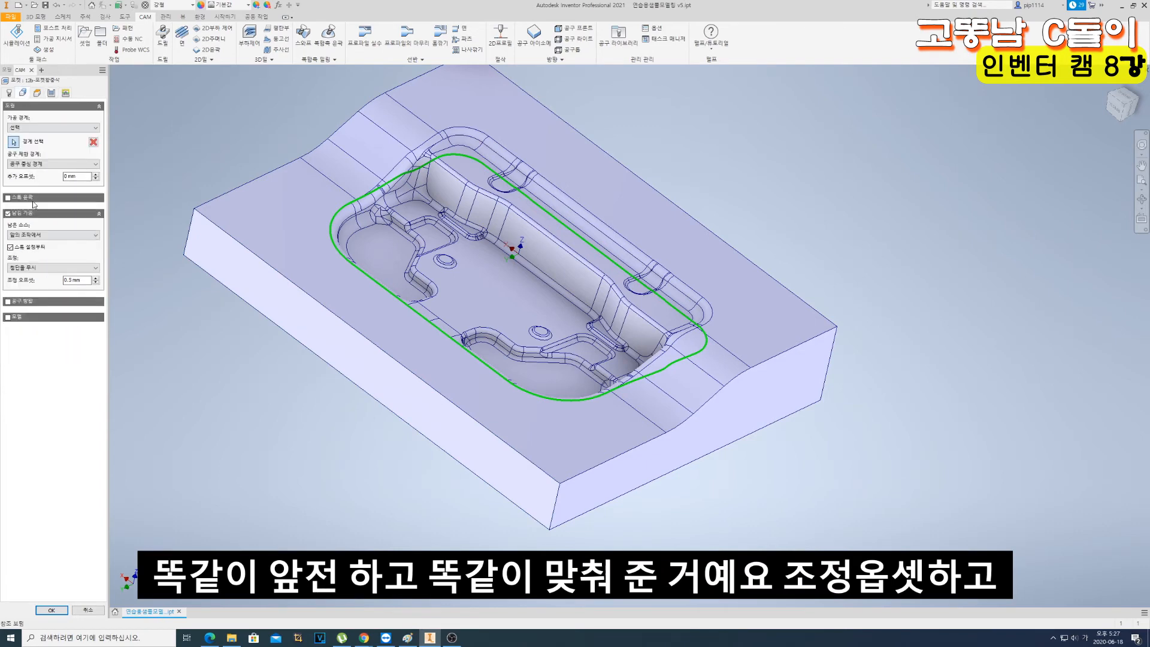
left_click(51, 609)
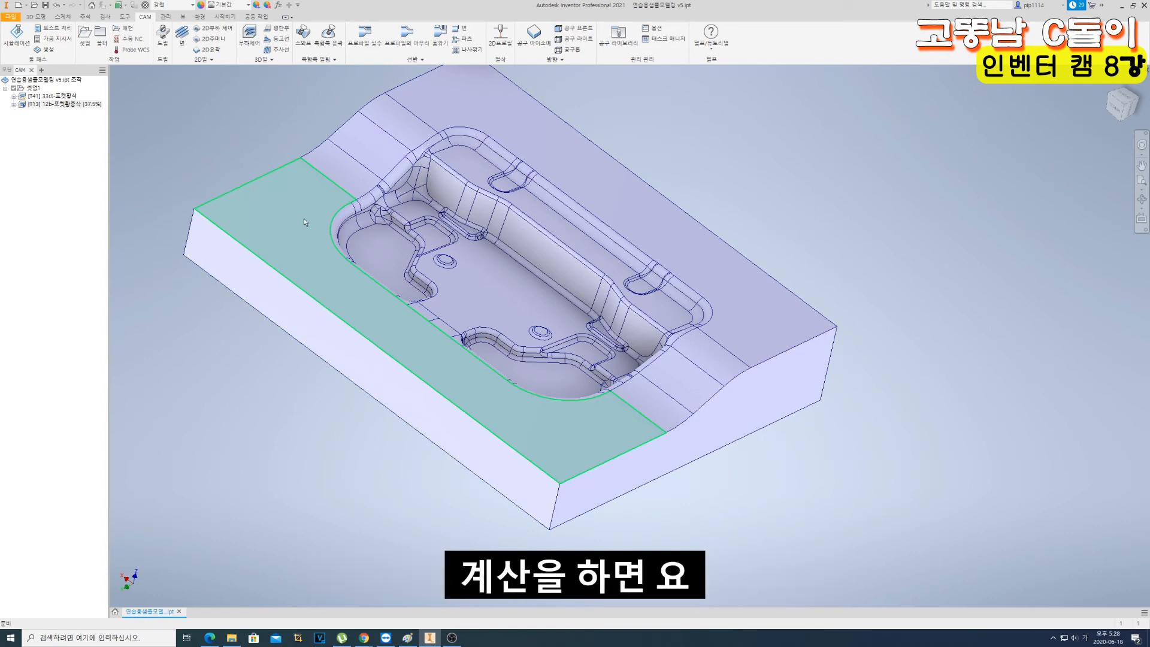
- Display the 33 mm cutter roughing toolpath and compare it with the 12 mm ball mill toolpath in the pocket
left_click(51, 97)
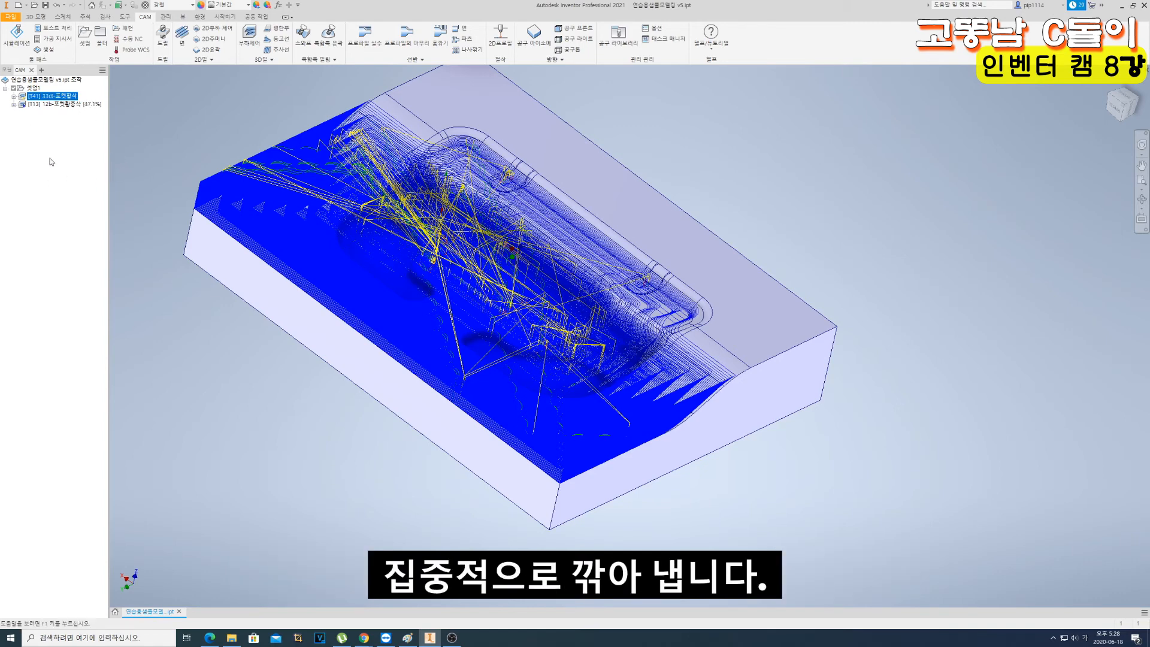
left_click(70, 156)
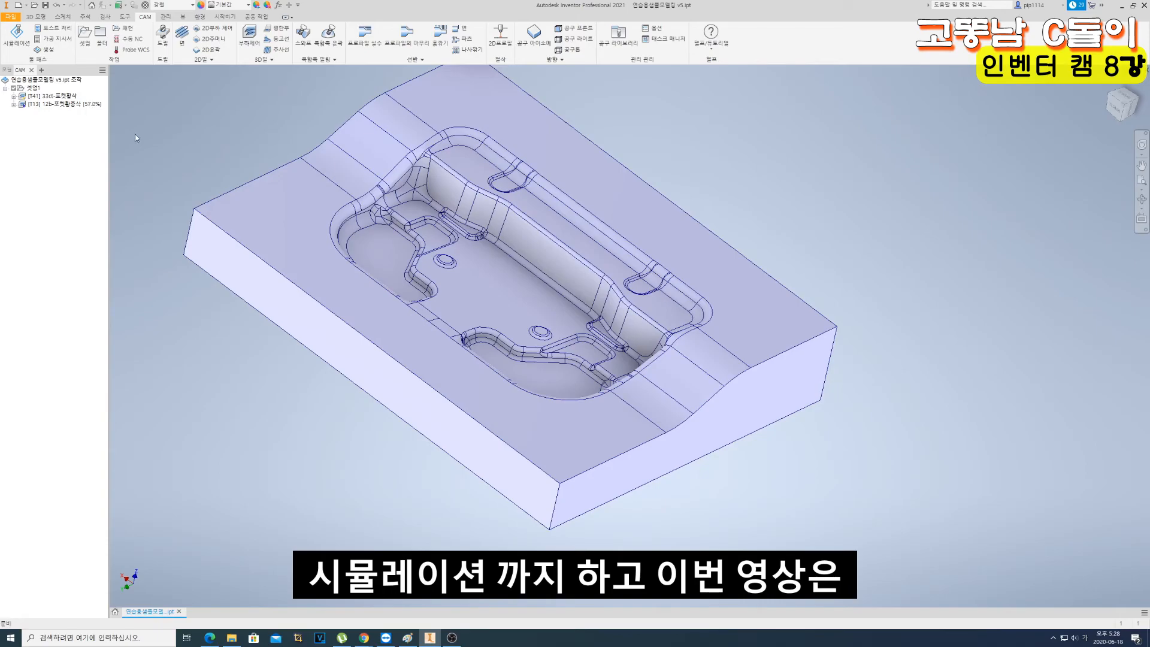
left_click(66, 104)
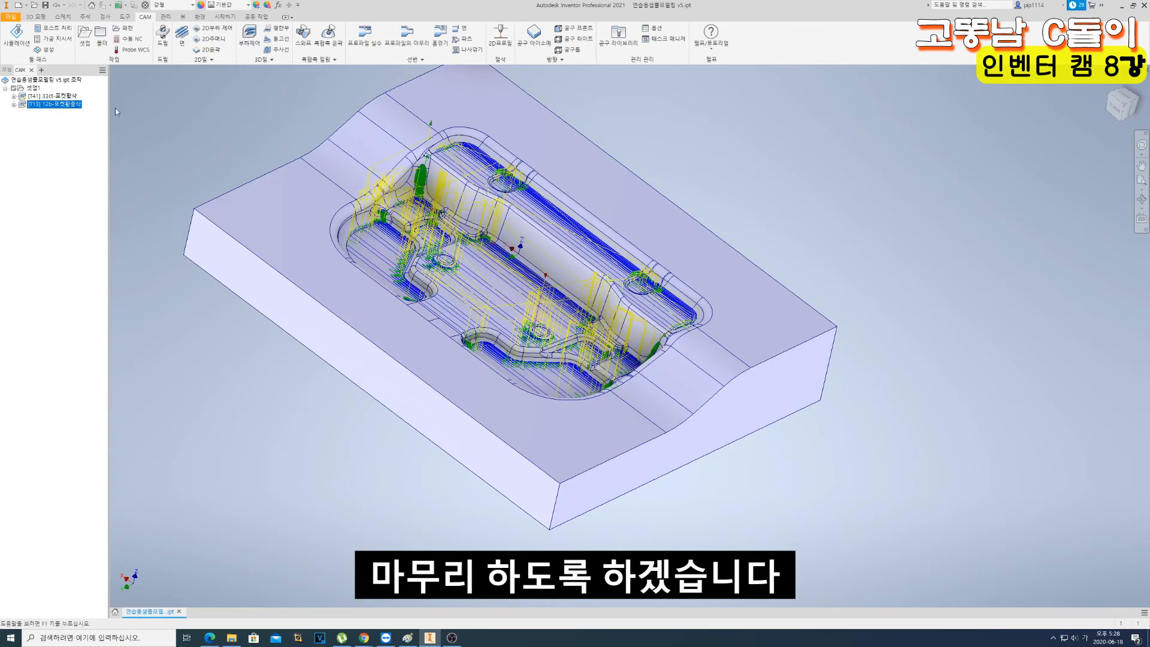
- Examine the 12 mm ball mill toolpath close up in the pocket's corners, along its walls and on its floor
scroll(444, 194, "up", 5)
middle_click_drag(413, 196, 399, 224, "shift")
scroll(397, 191, "up", 4)
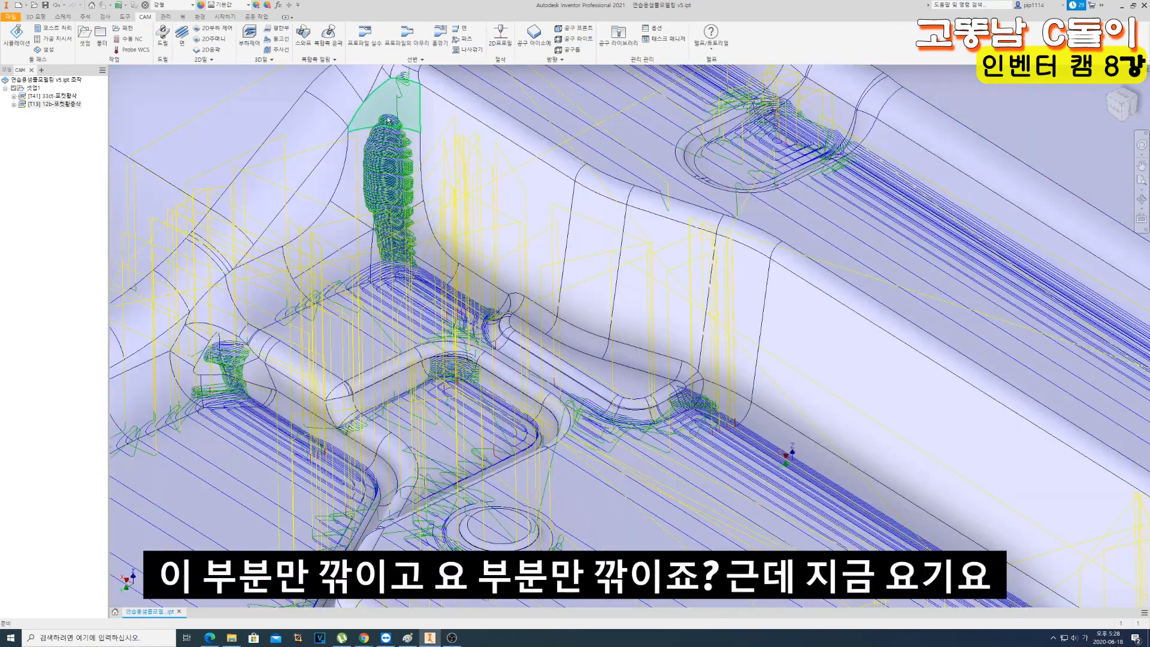
key("F6")
scroll(427, 152, "up", 5)
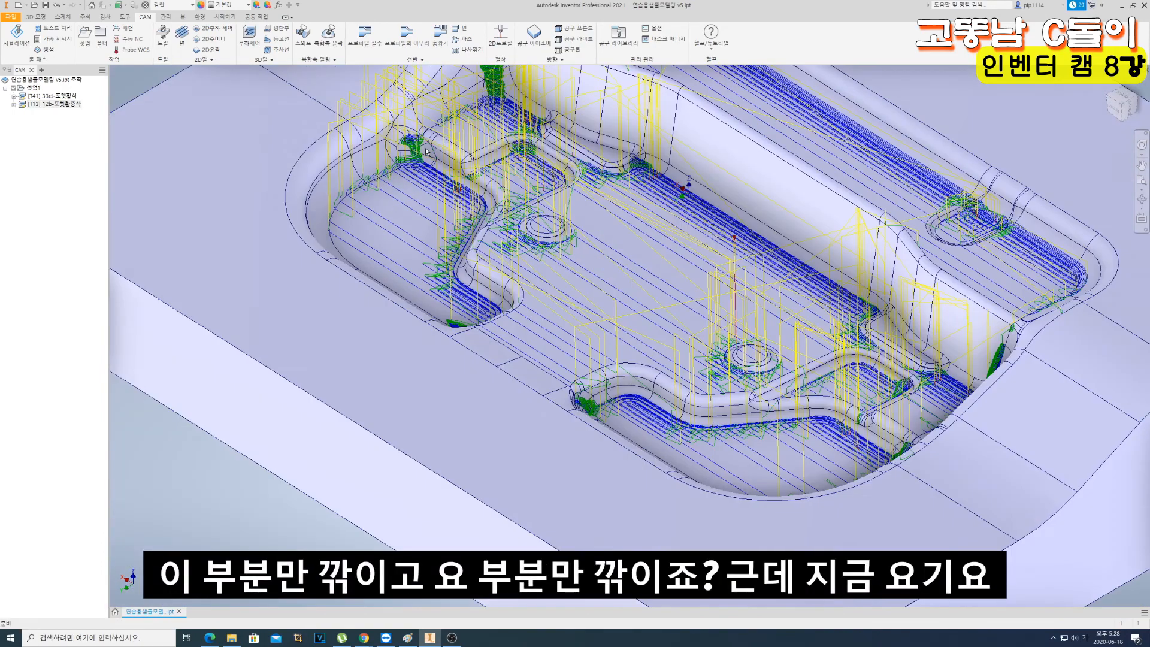
scroll(384, 212, "up", 3)
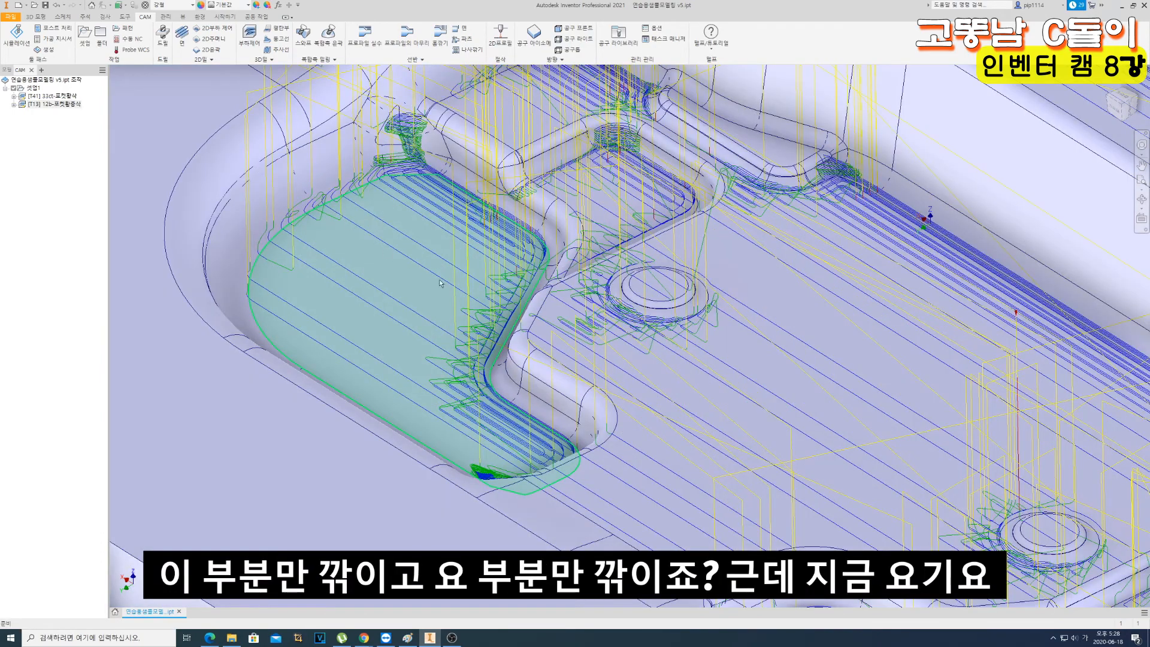
key("F6")
scroll(527, 367, "up", 6)
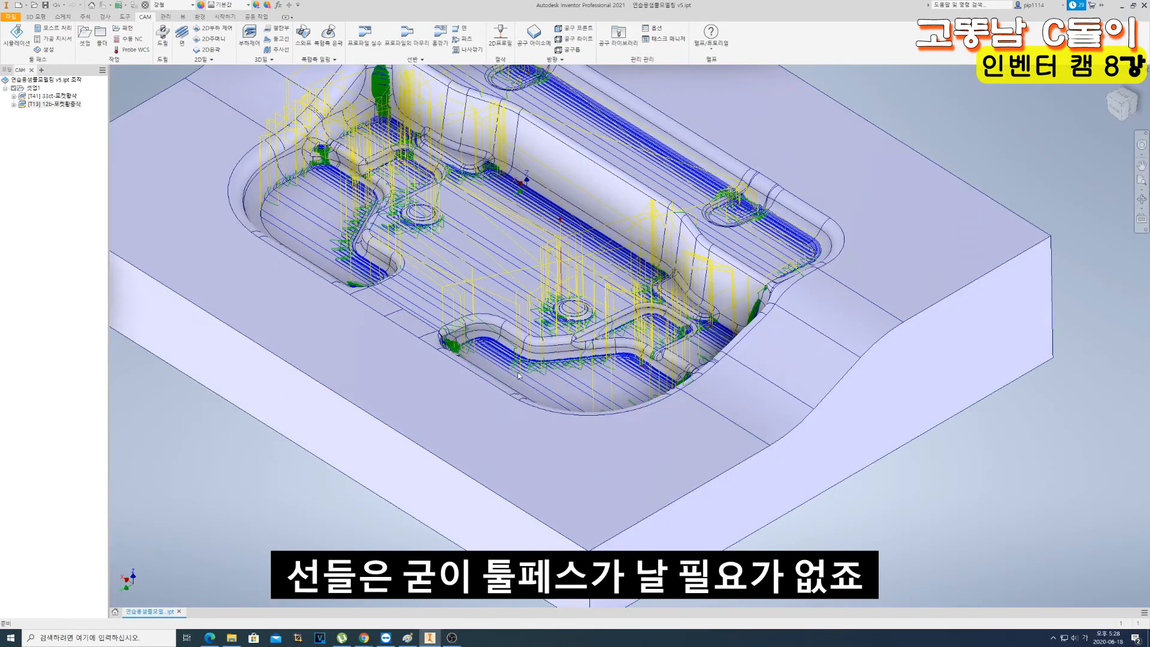
- Reopen the 12 mm ball mill pocket operation, set the rest-machining adjustment offset to 0.8 mm, and recalculate the toolpath
double_click(26, 105)
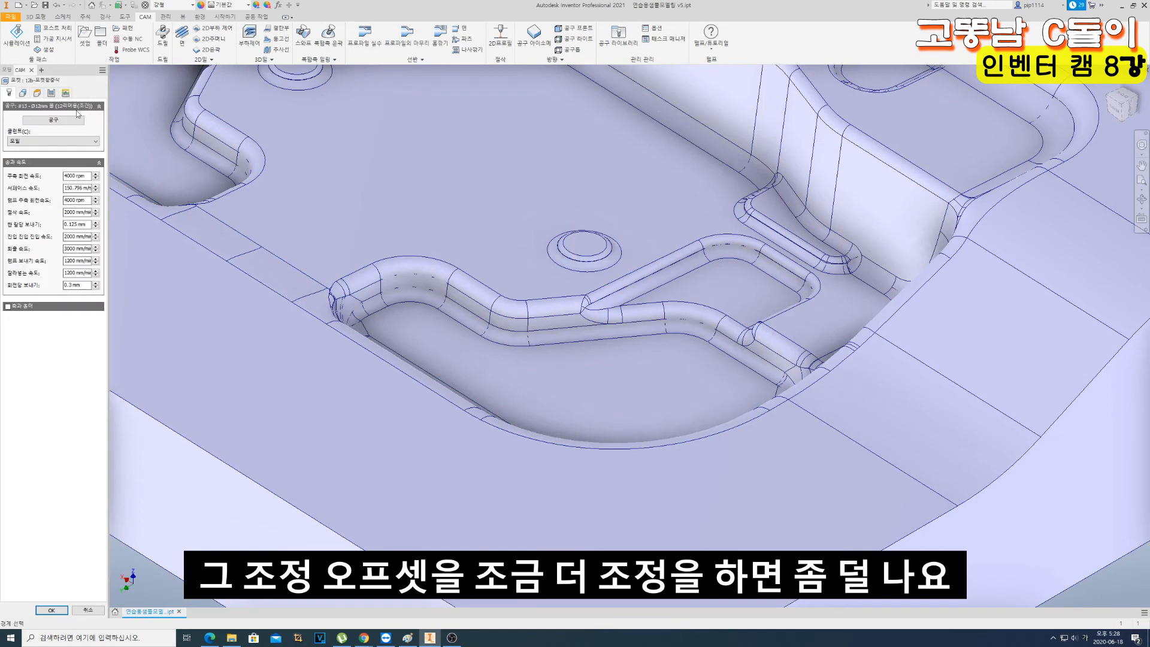
left_click(22, 93)
left_click(31, 281)
type("0.6")
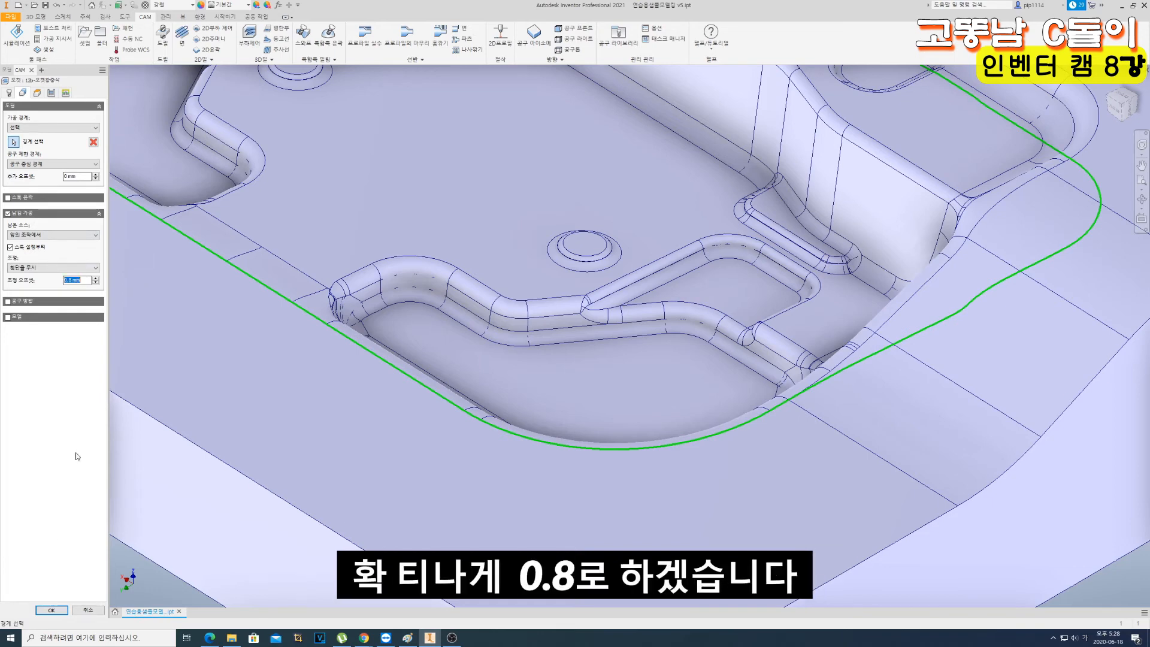
left_click(51, 610)
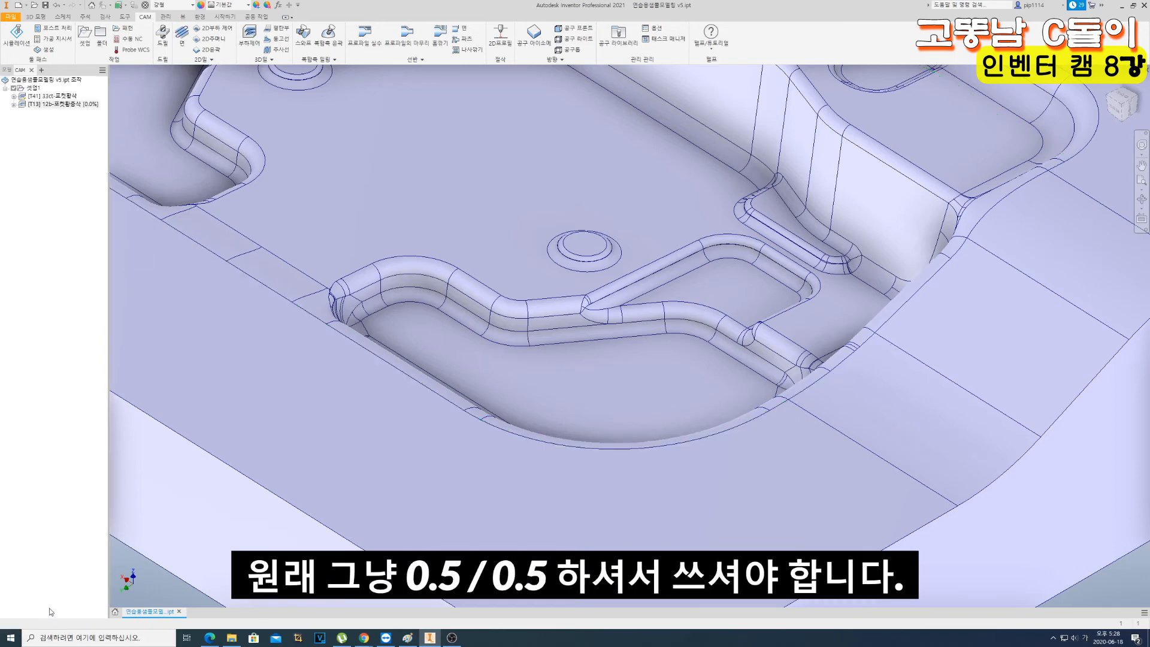
- Inspect the recalculated 12 mm ball mill toolpath in the pocket from directly above and at an oblique angle
scroll(399, 252, "down", 7)
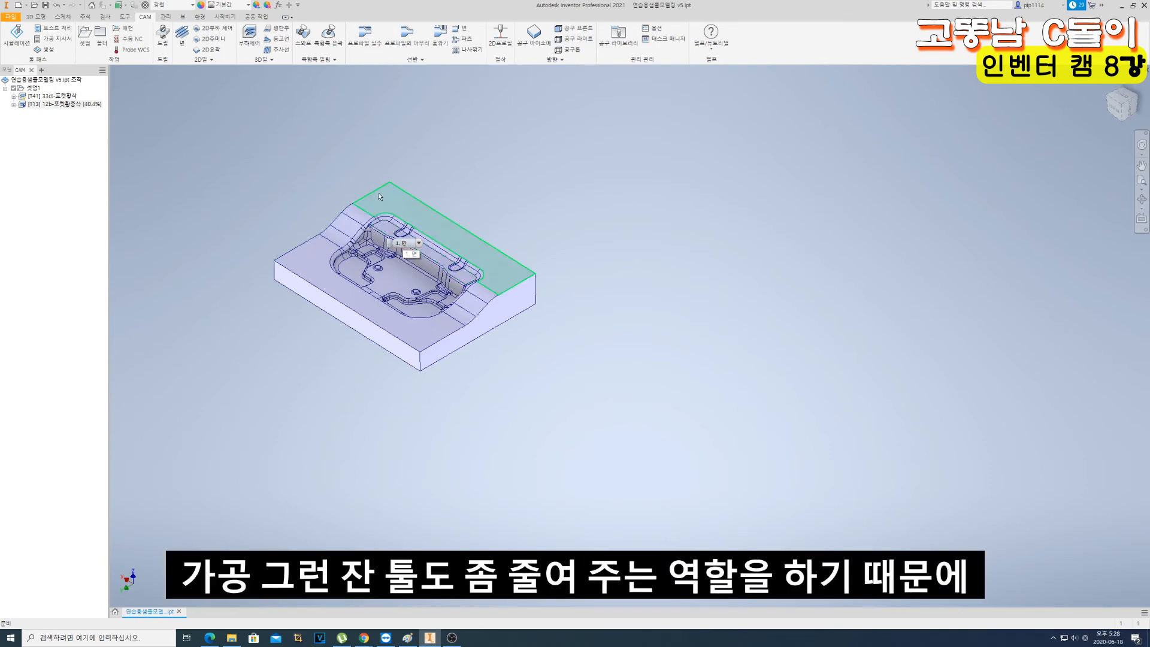
scroll(422, 262, "up", 5)
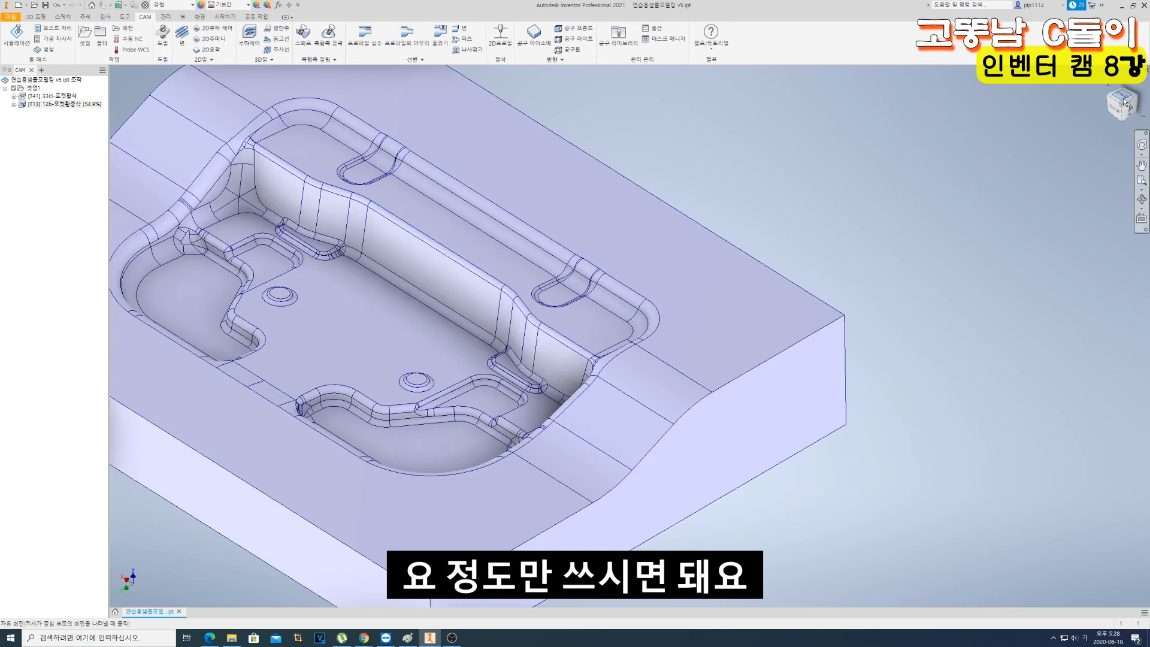
left_click(1123, 99)
scroll(769, 420, "up", 3)
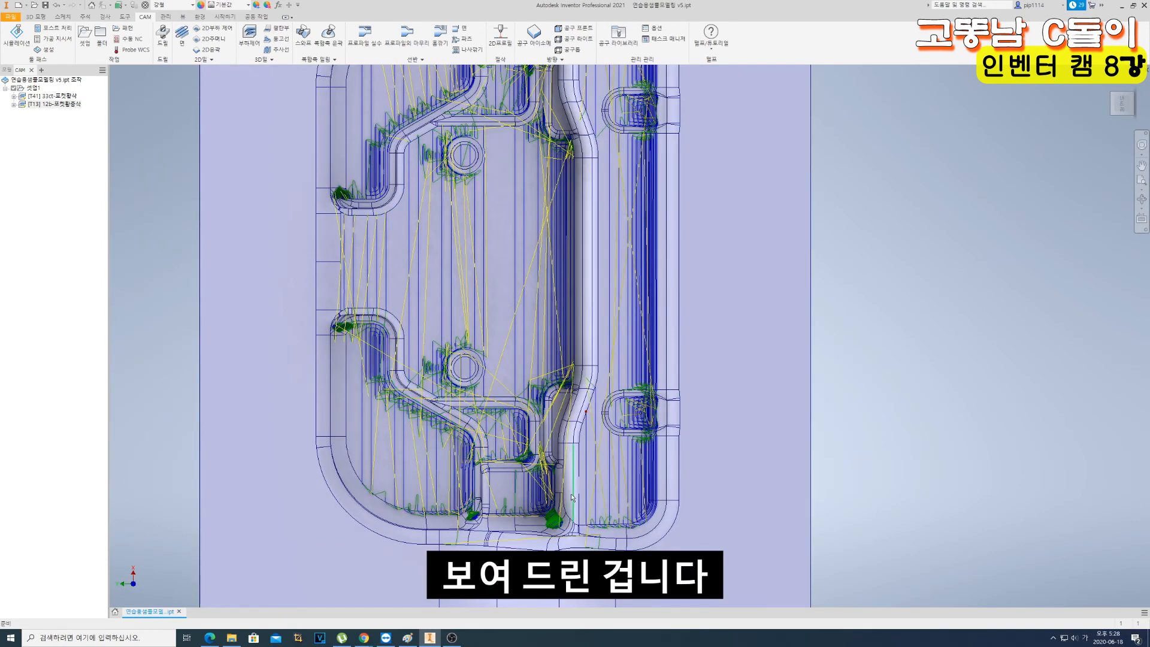
scroll(587, 479, "down", 3)
scroll(498, 407, "up", 3)
scroll(499, 400, "down", 1)
middle_click_drag(500, 397, 597, 333)
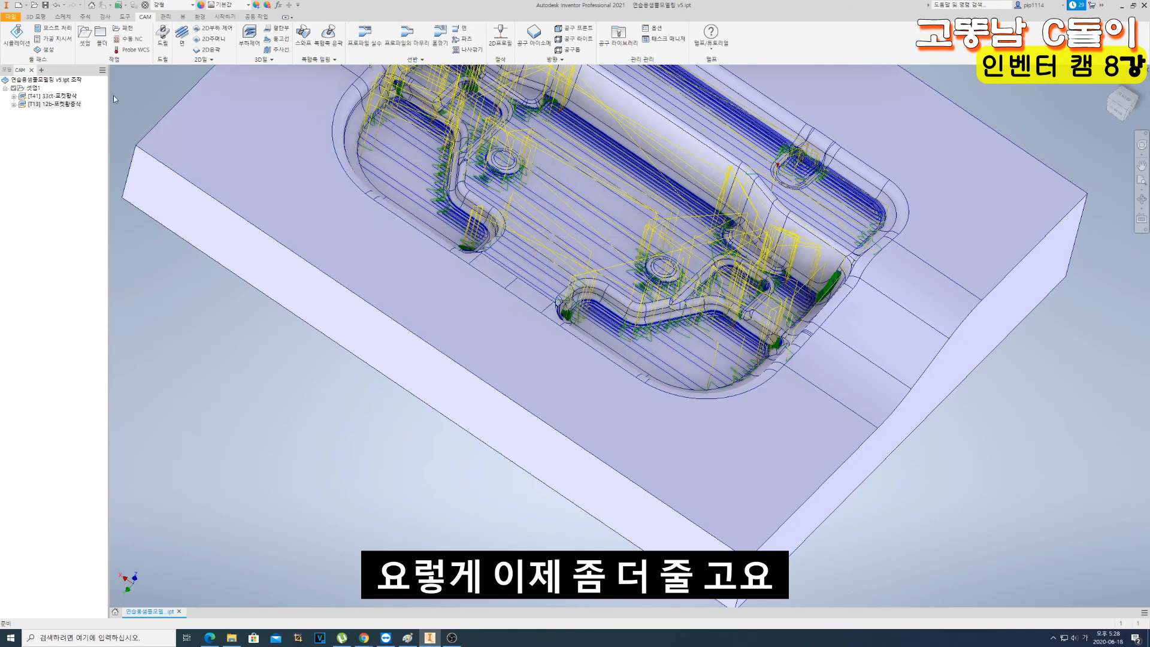
- Reopen the 12 mm ball mill pocket operation, set both finishing stock allowances to 0.8 mm, and recalculate the toolpath
double_click(32, 104)
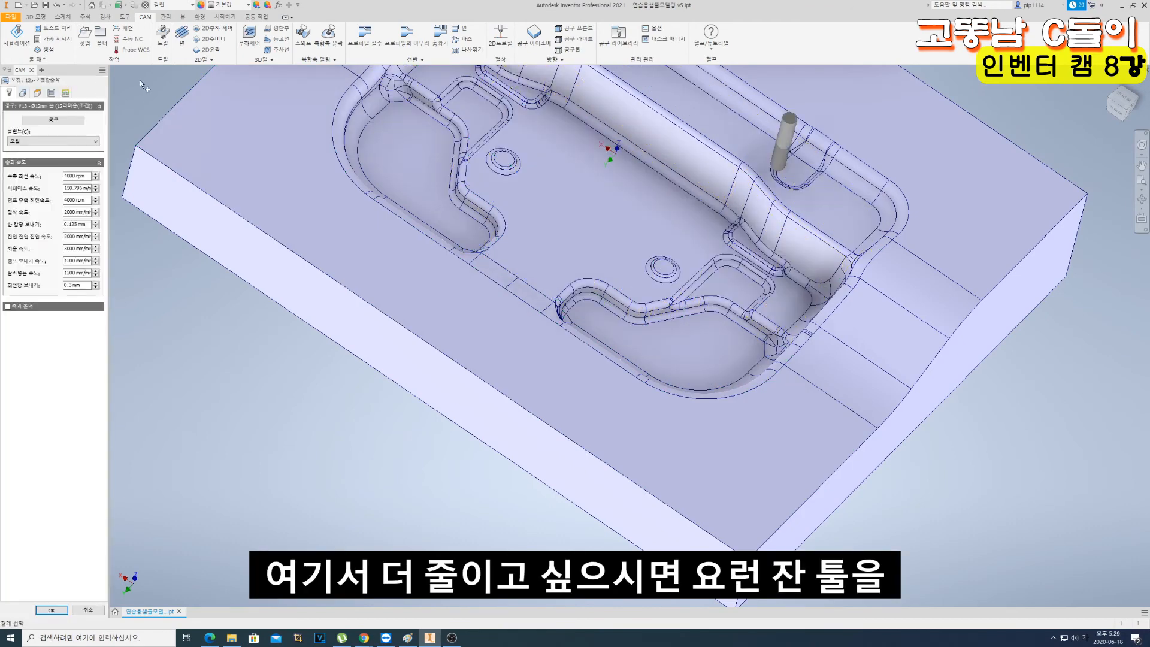
left_click(51, 93)
left_click_drag(85, 320, 15, 310)
type("0.8")
key("Tab")
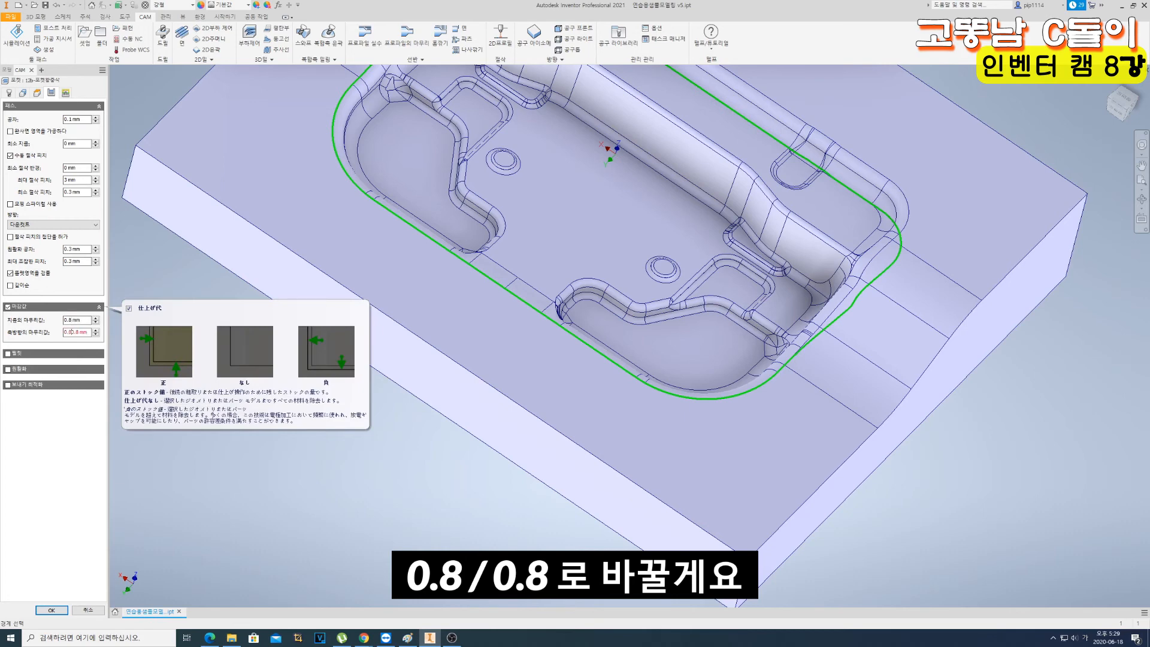
key("Return")
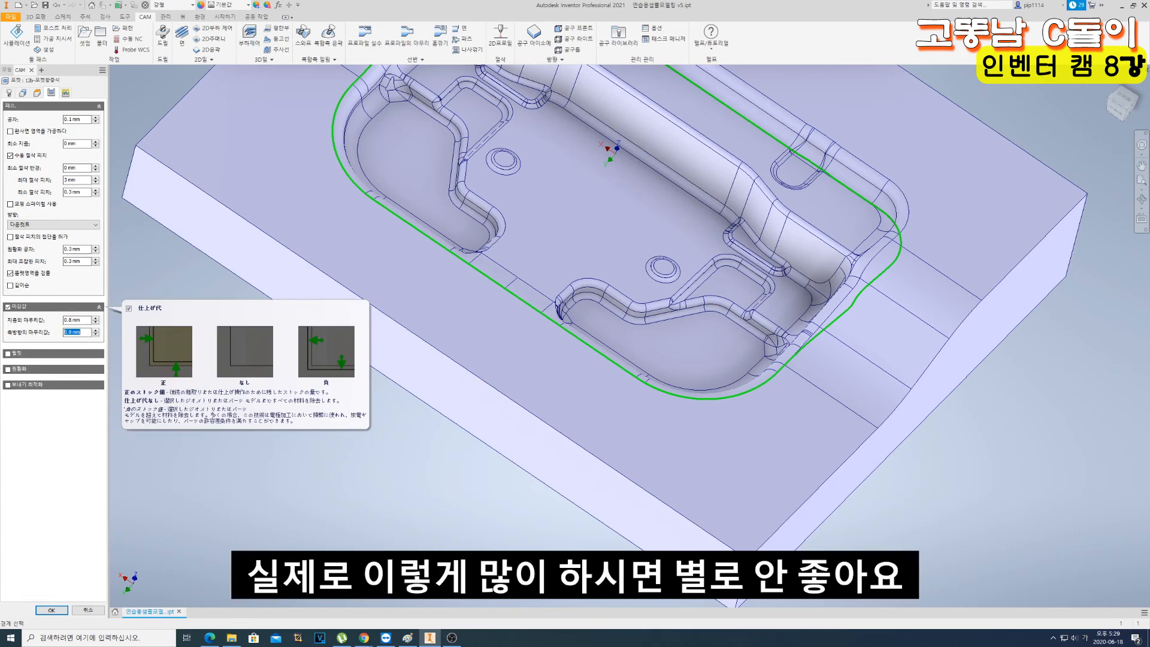
left_click(57, 614)
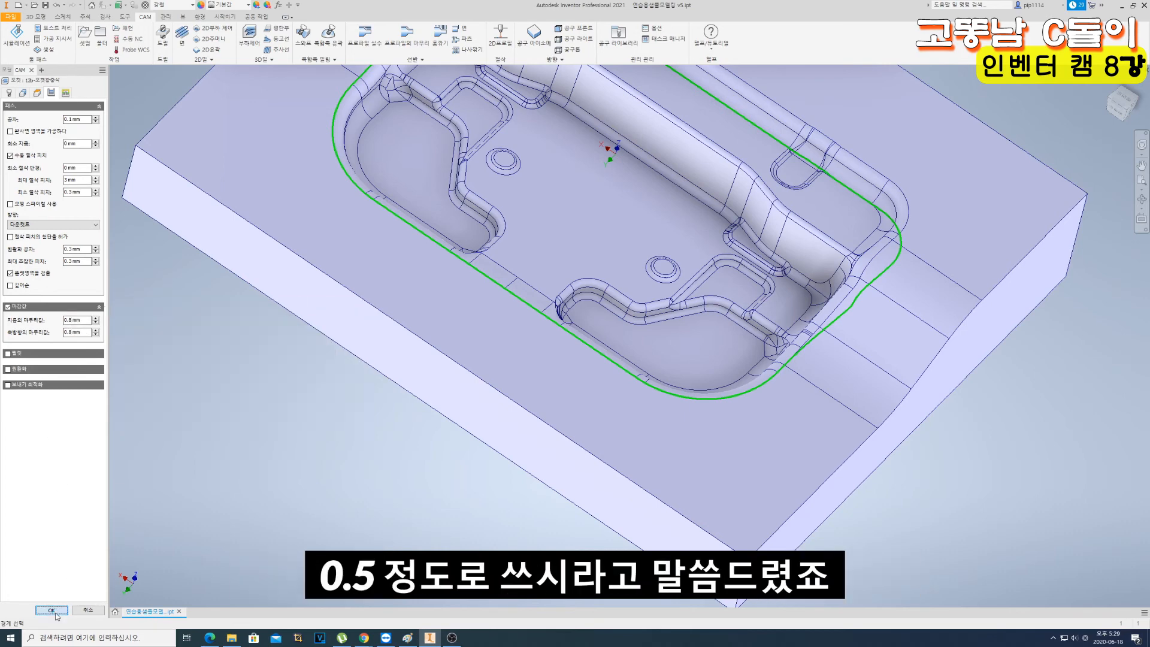
- Display the 33 mm cutter roughing toolpath on the part
scroll(292, 430, "down", 5)
scroll(336, 423, "up", 4)
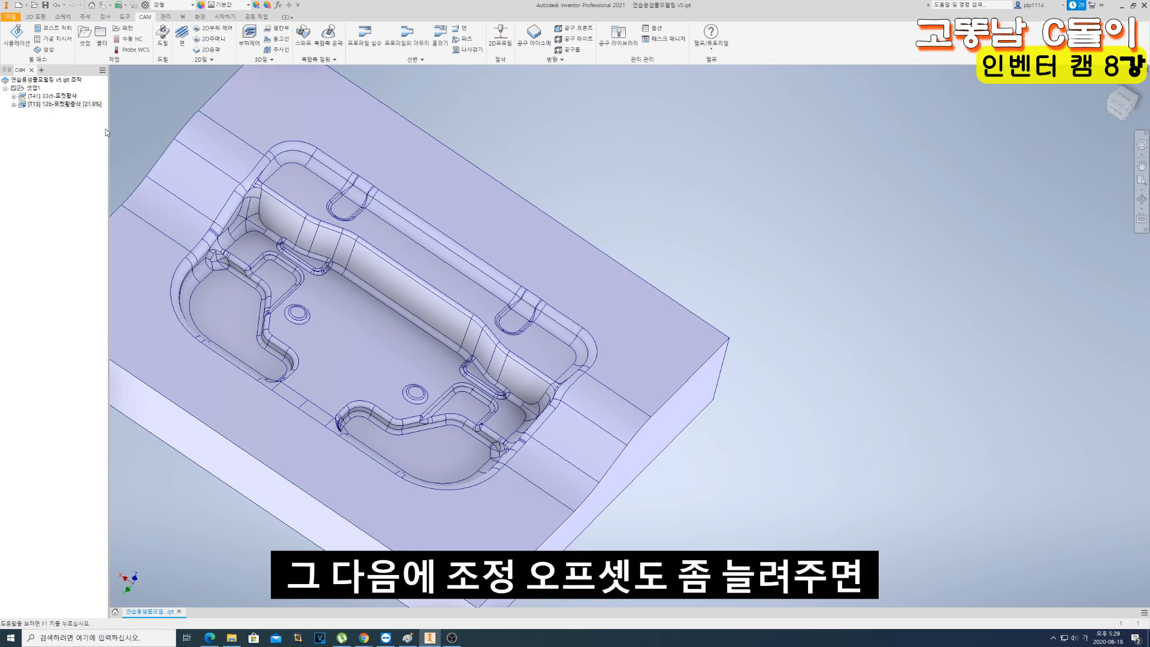
left_click(55, 95)
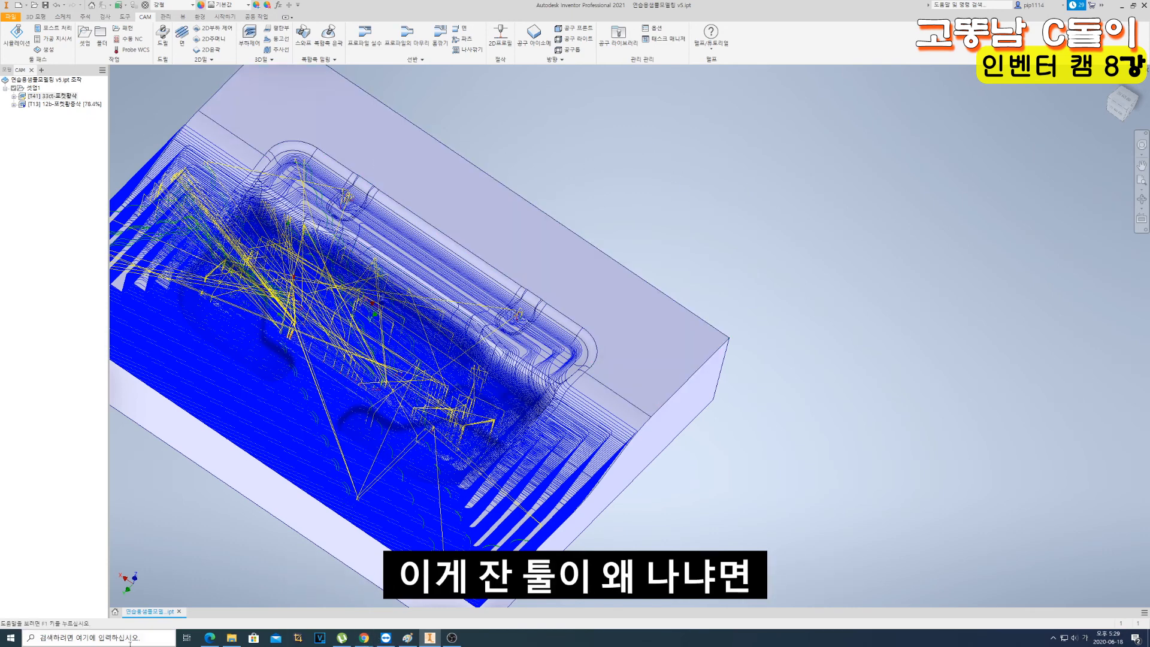
- Open Paint (그림판) beside the part and sketch a stepped profile representing the stock left by roughing
left_click(96, 637)
type("그림판")
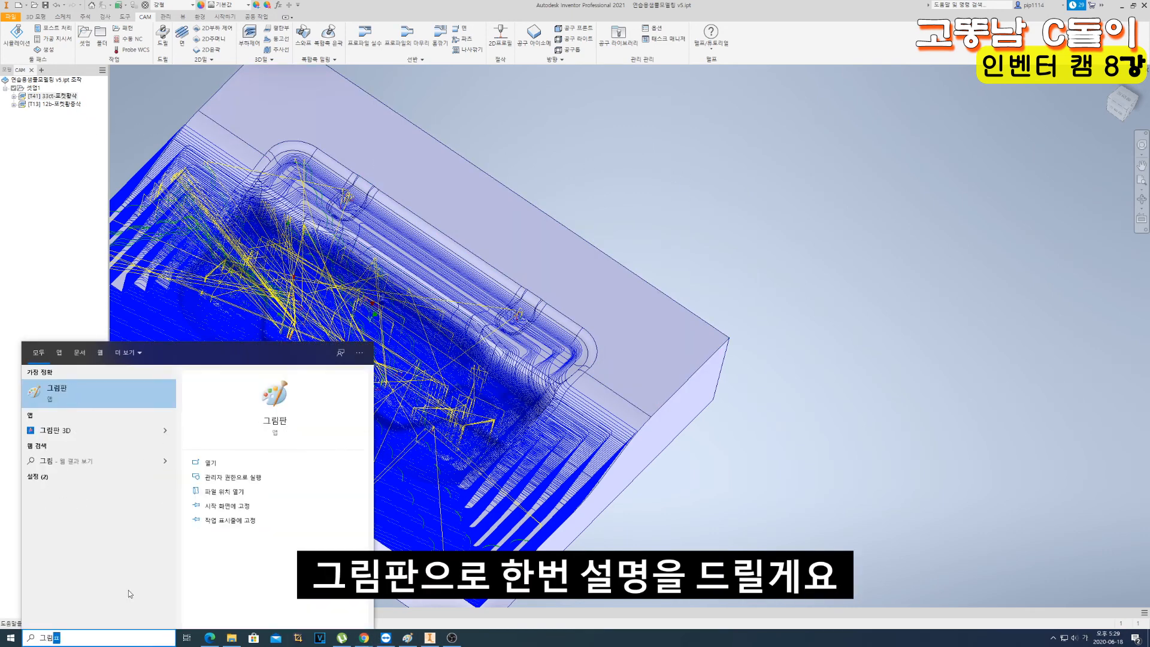
key("Return")
left_click_drag(656, 117, 917, 82)
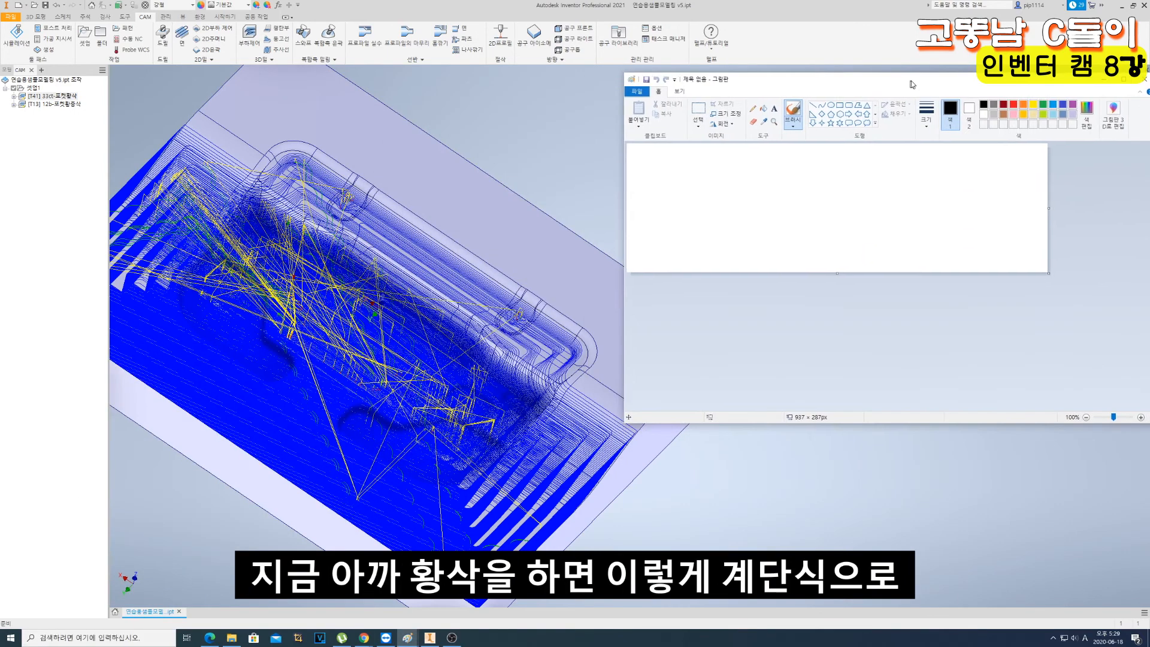
mouse_move(809, 158)
left_mouse_down()
mouse_move(810, 178)
mouse_move(784, 179)
mouse_move(783, 198)
mouse_move(744, 196)
left_mouse_up()
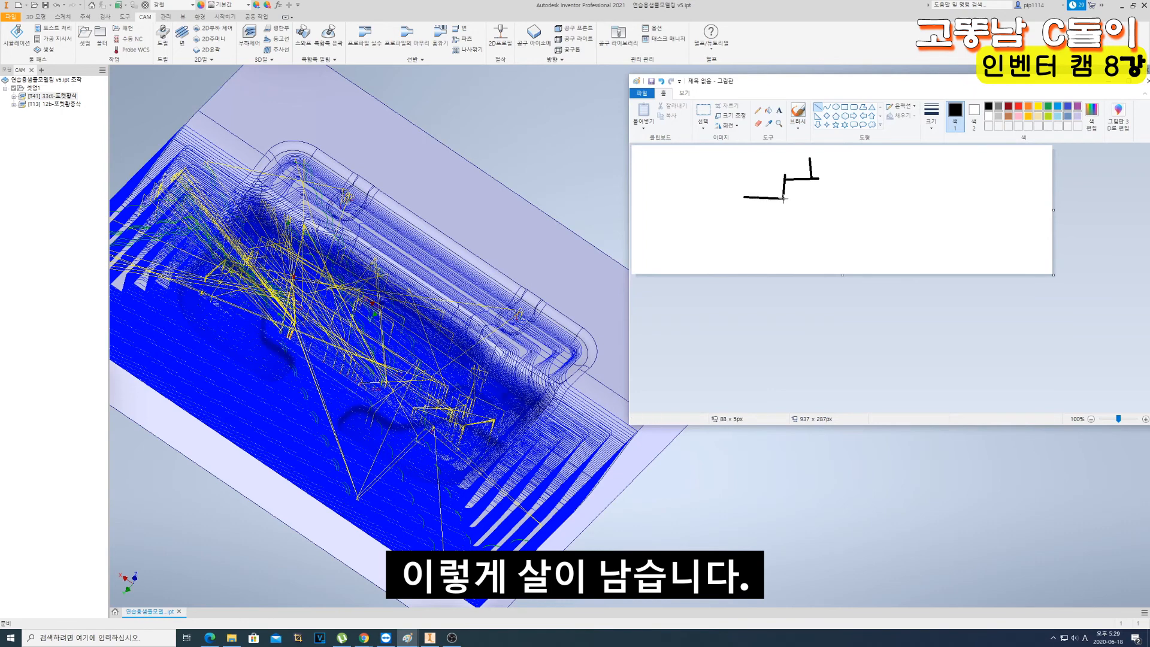
left_click_drag(745, 238, 744, 223)
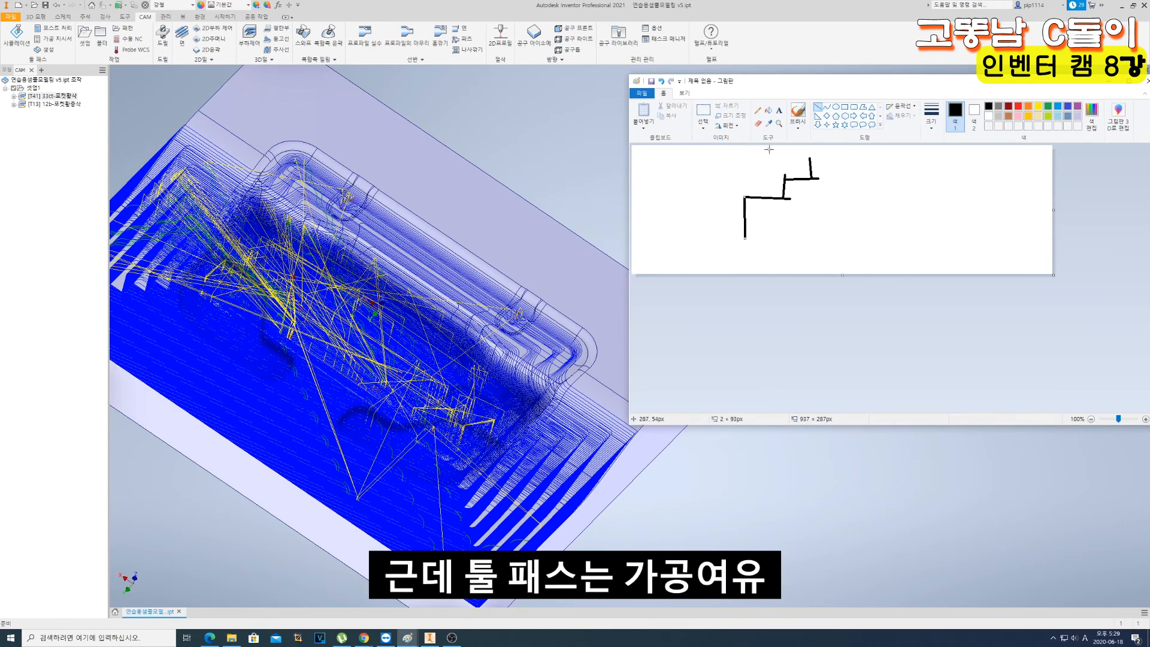
- Draw an ellipse for the ball tool over the stepped profile and a diagonal line for the taper surface beneath the steps
left_click(836, 107)
mouse_move(708, 156)
left_mouse_down()
mouse_move(787, 196)
mouse_move(745, 176)
left_mouse_up()
left_click(827, 155)
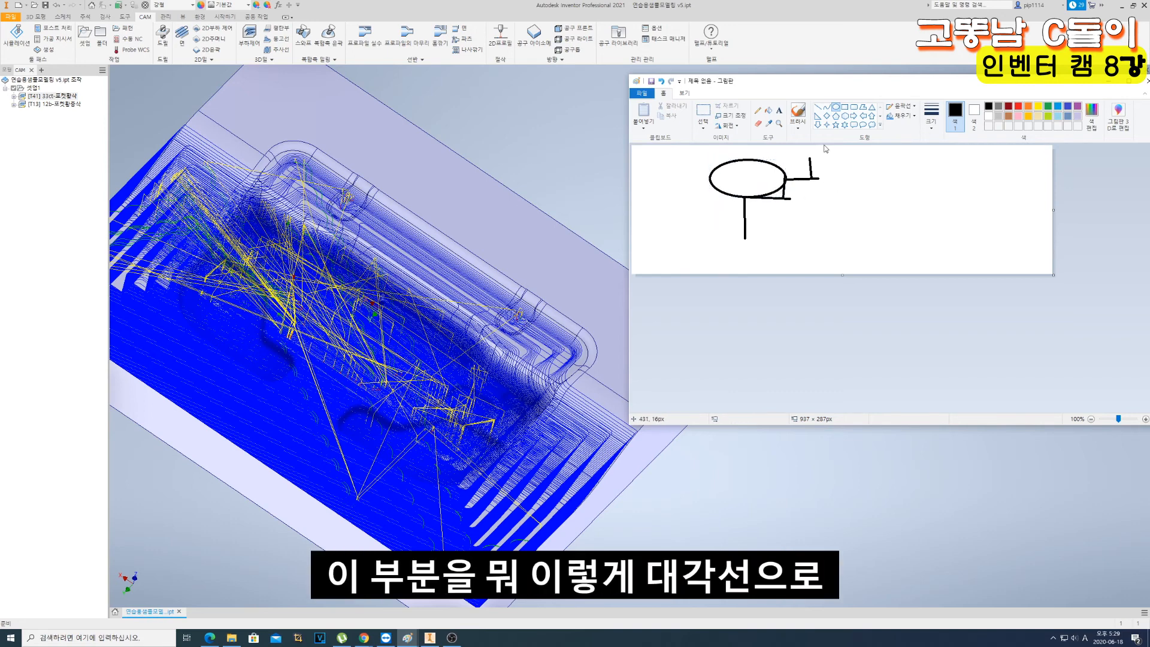
mouse_move(843, 153)
left_mouse_down()
mouse_move(754, 241)
mouse_move(895, 148)
mouse_move(710, 266)
left_mouse_up()
key("ctrl+z")
left_click(818, 107)
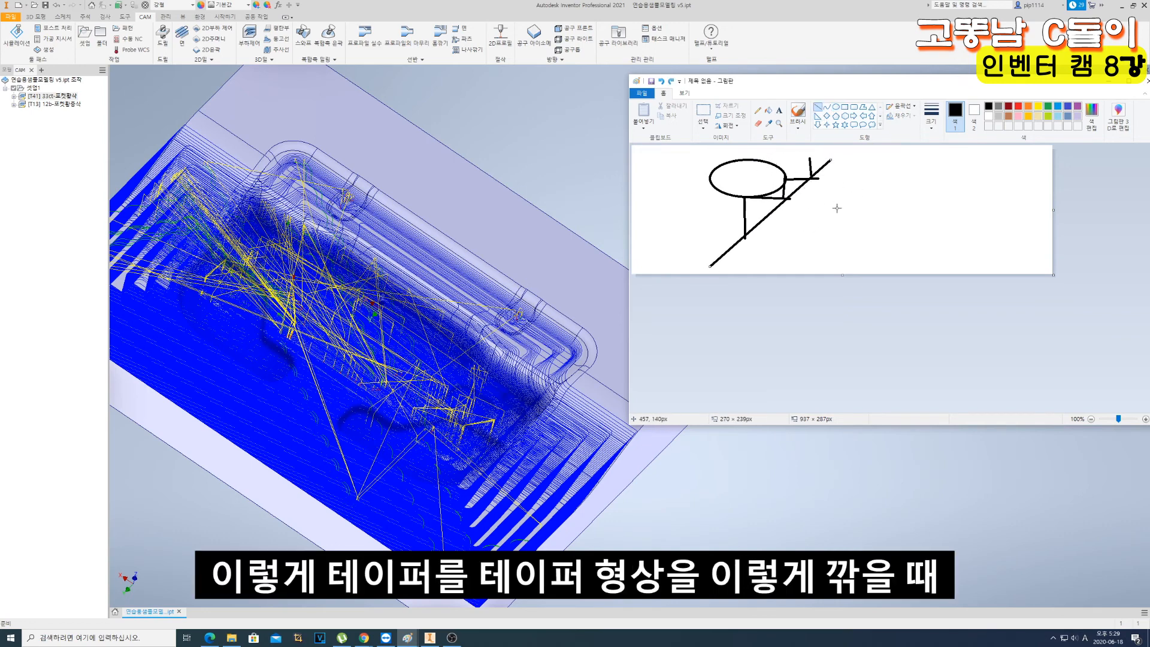
- Mark the leftover stock with short lines from the steps to the taper line, and add a second diagonal for the offset boundary
left_click(760, 181)
left_click_drag(772, 189, 788, 203)
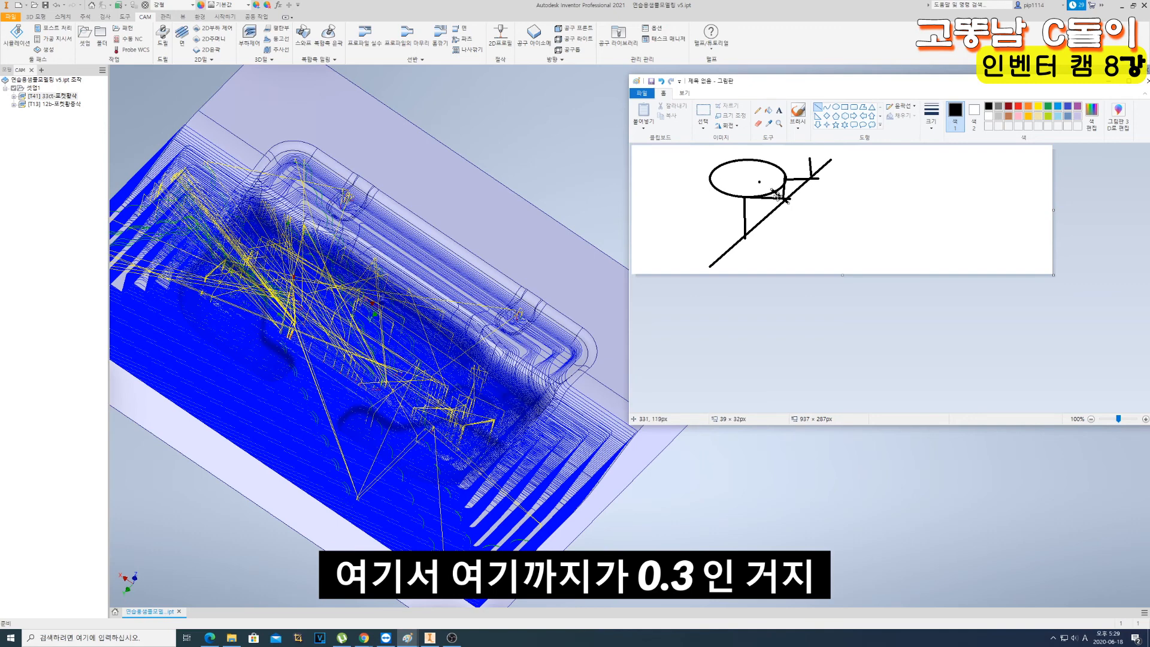
left_click_drag(747, 199, 773, 216)
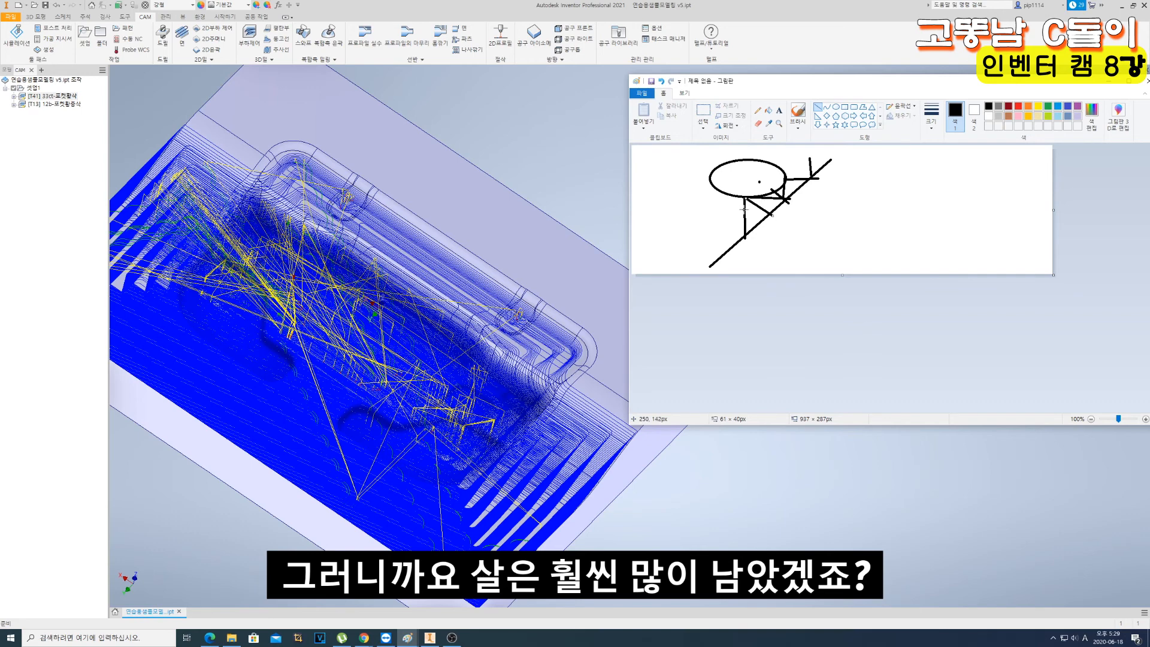
left_click_drag(715, 228, 837, 144)
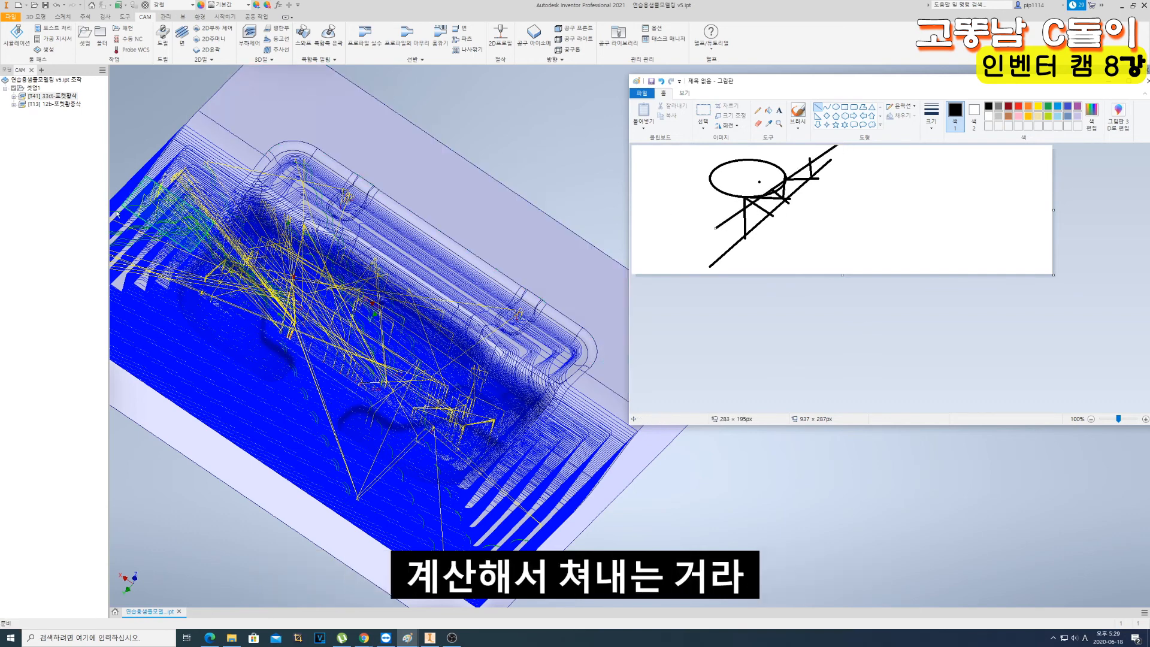
- Return to Inventor, display the 12 mm ball mill toolpath, and examine the remaining passes along the pocket walls and corners
left_click(406, 86)
left_click(48, 105)
scroll(327, 161, "up", 5)
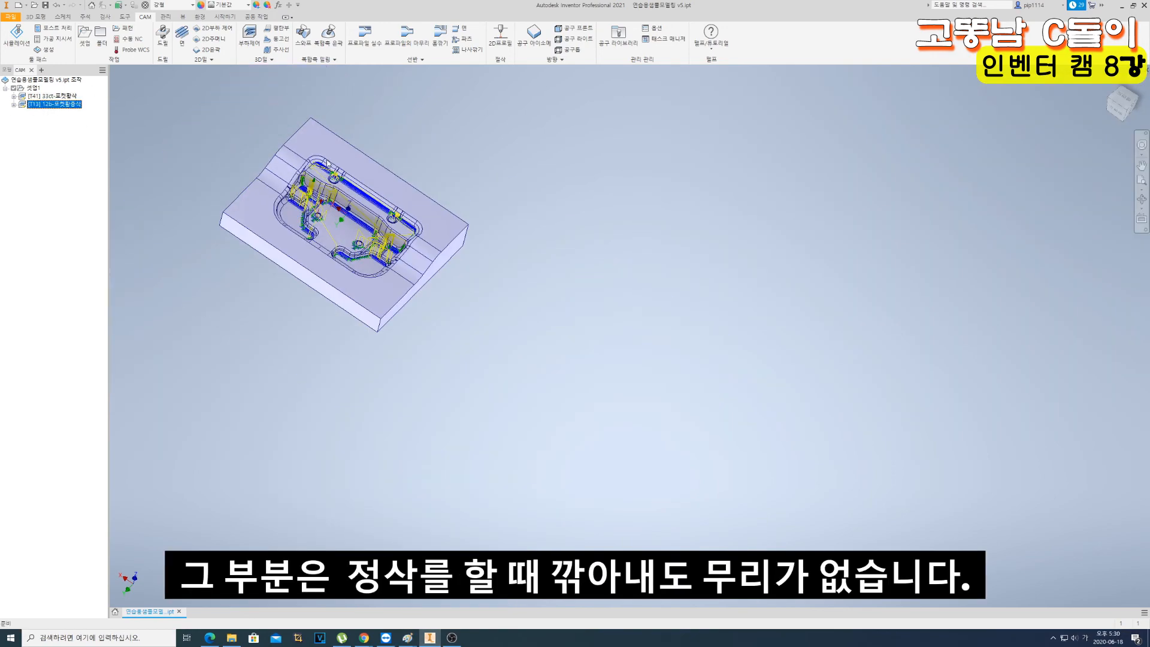
scroll(304, 192, "down", 5)
scroll(303, 195, "down", 3)
scroll(333, 257, "up", 3)
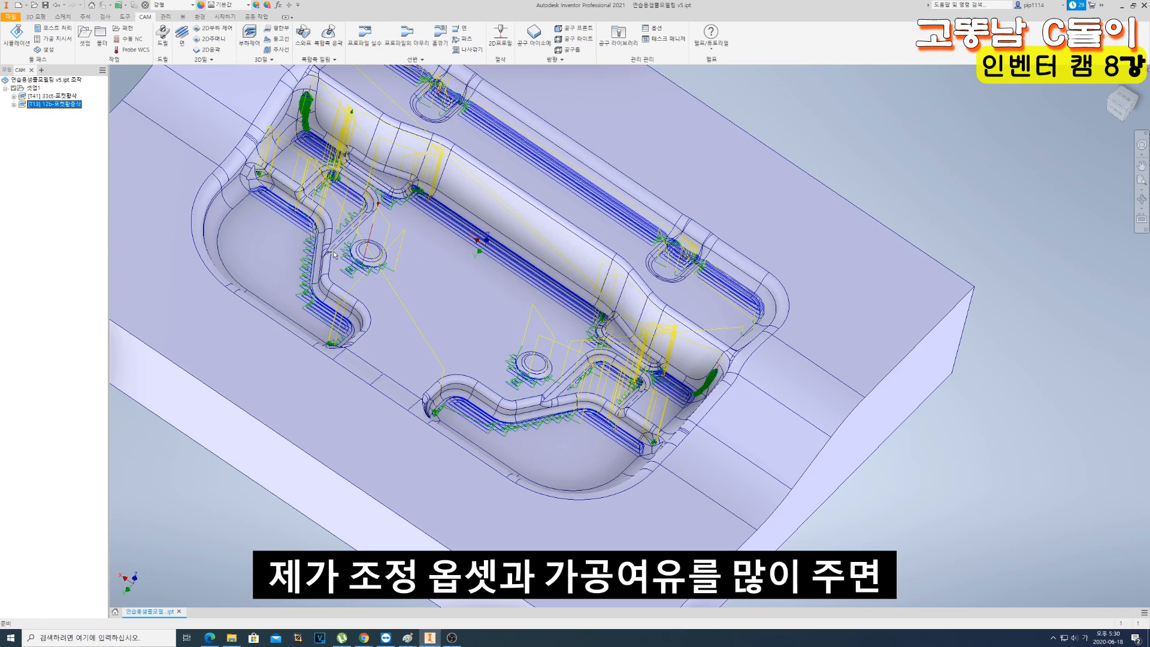
scroll(388, 270, "down", 3)
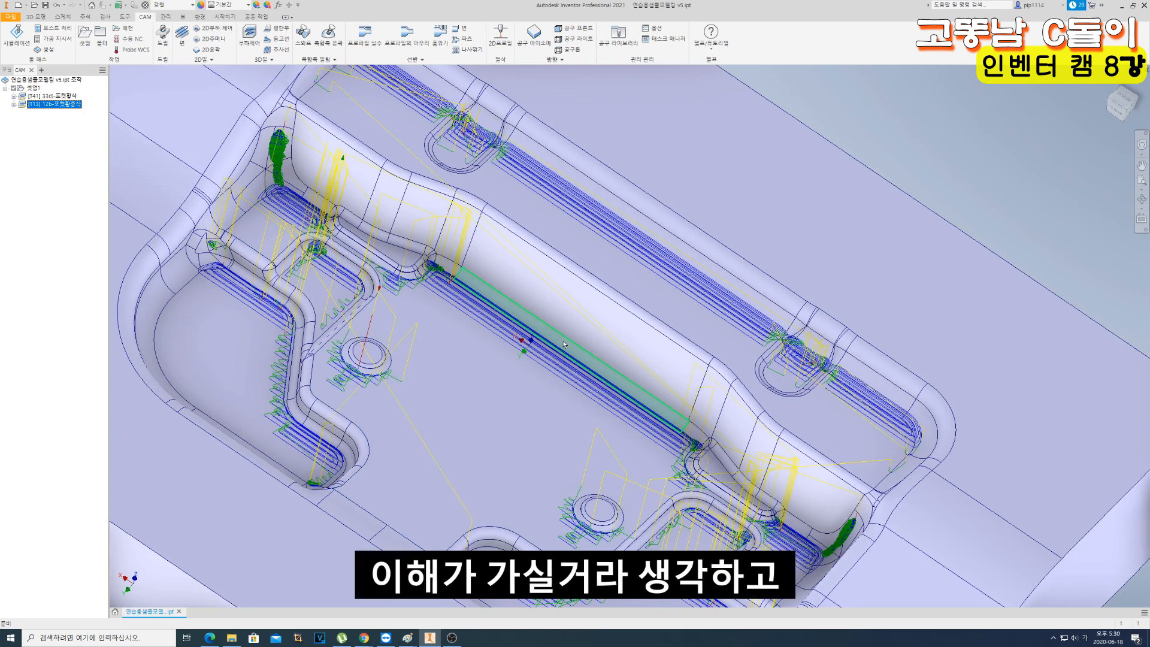
left_click(577, 357)
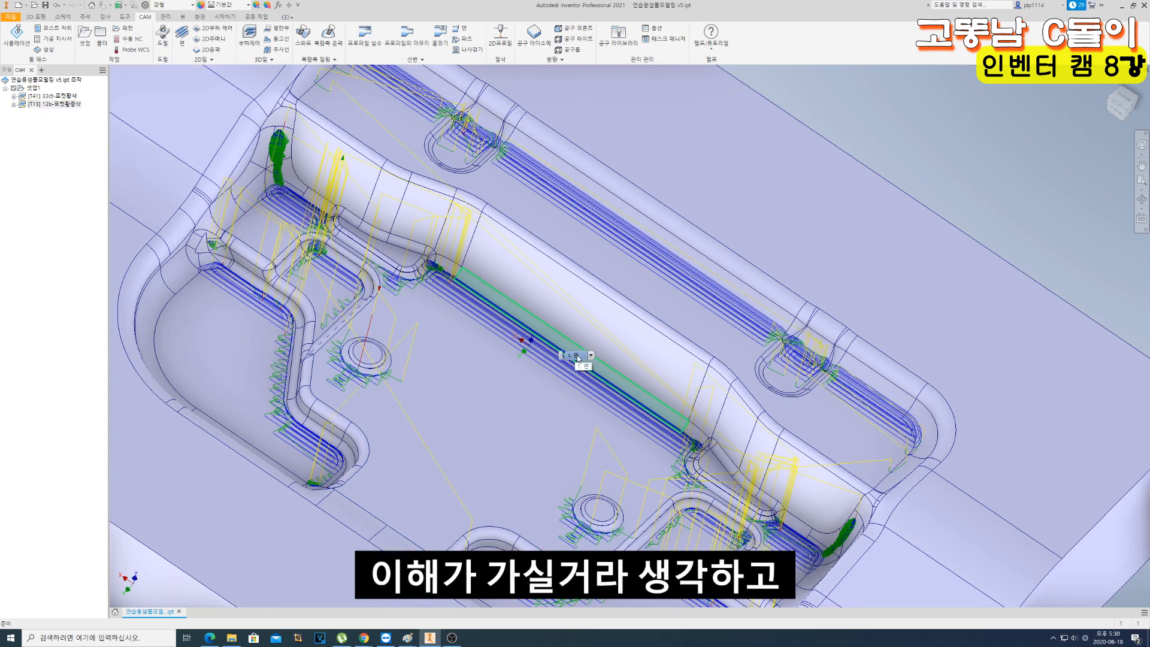